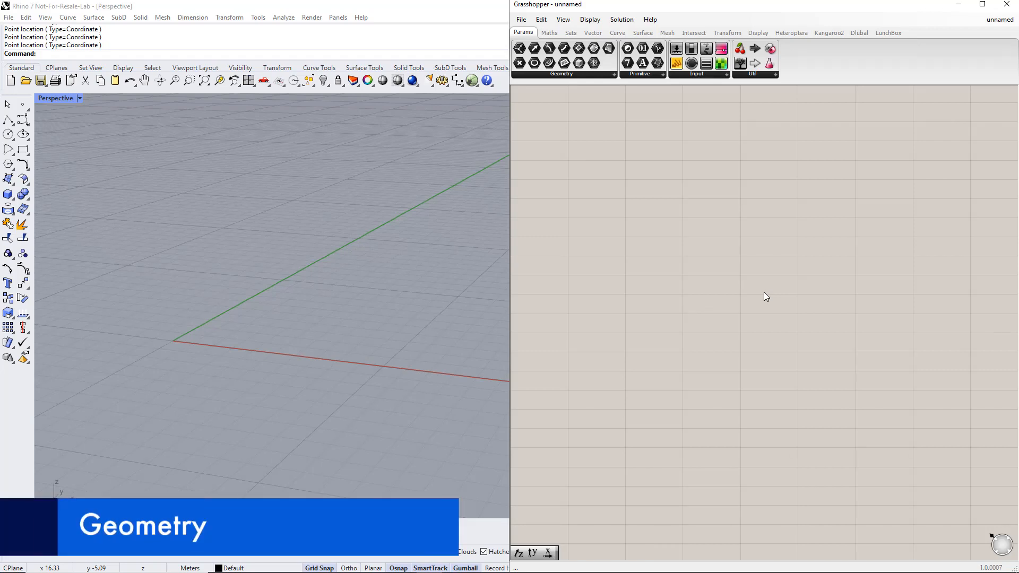
Add a Point parameter to the Grasshopper canvas and set its single point at the origin in Rhino
double_click(764, 293)
type("geo")
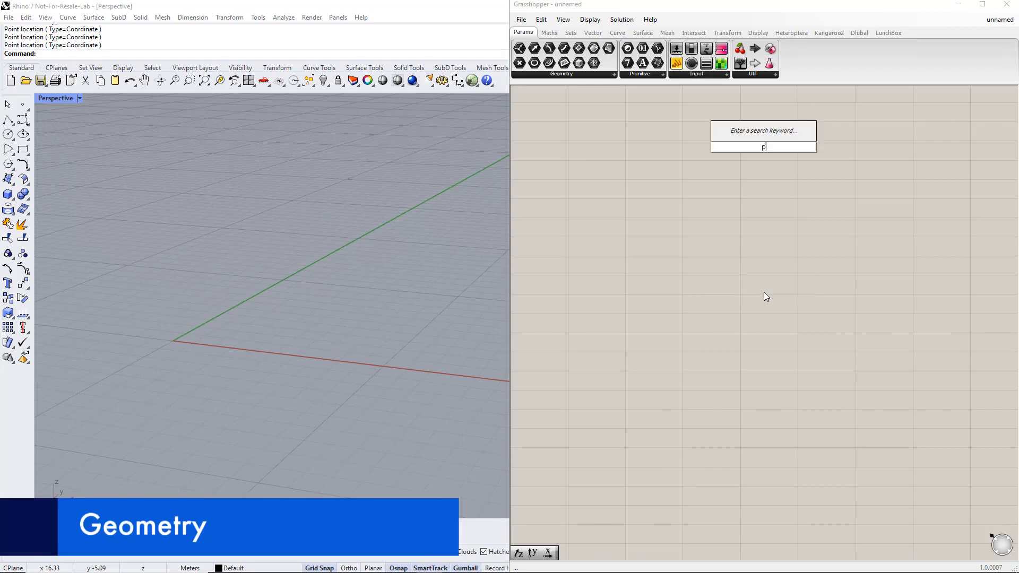
key("Return")
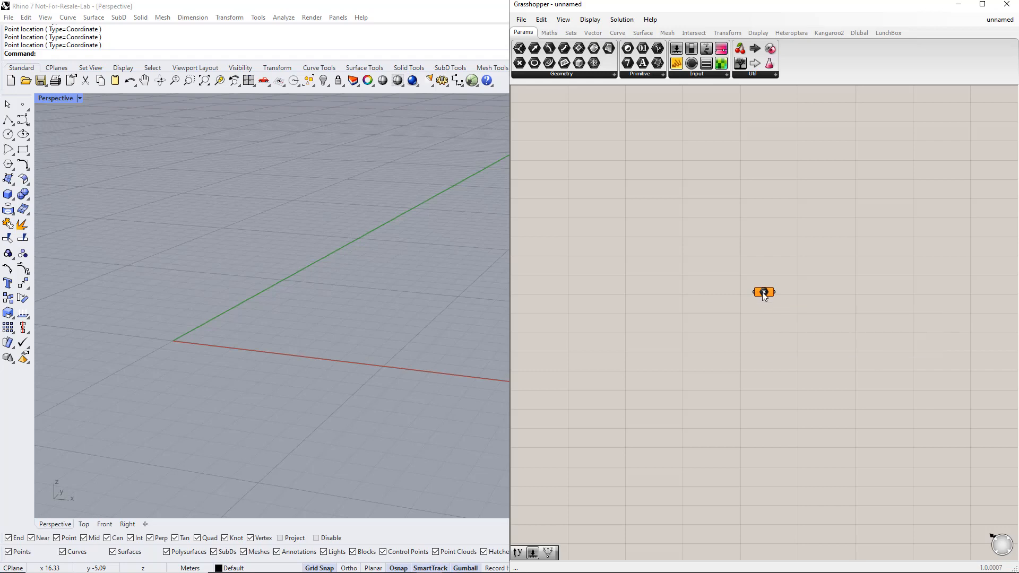
right_click(763, 295)
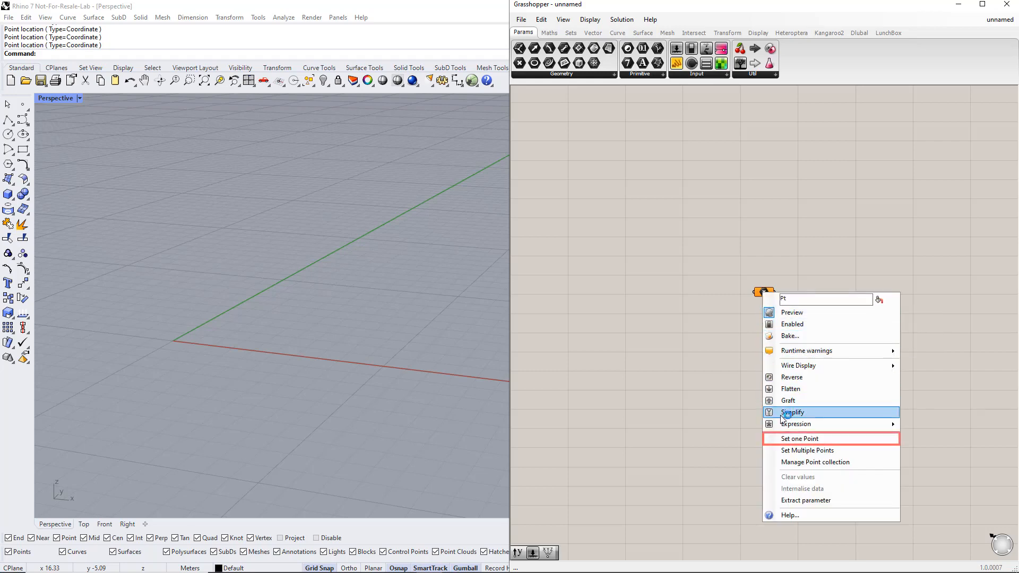
left_click(784, 439)
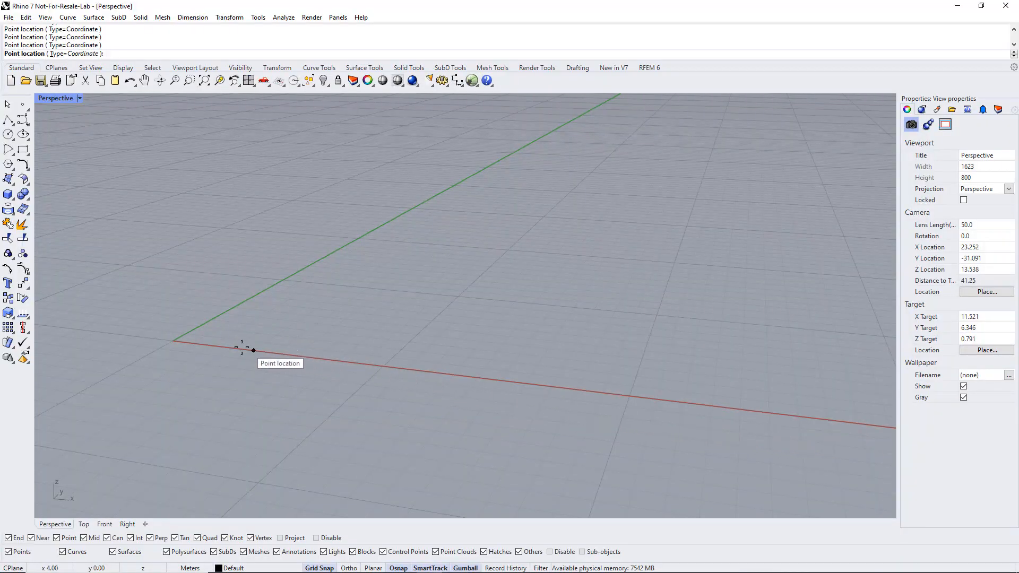
left_click(173, 341)
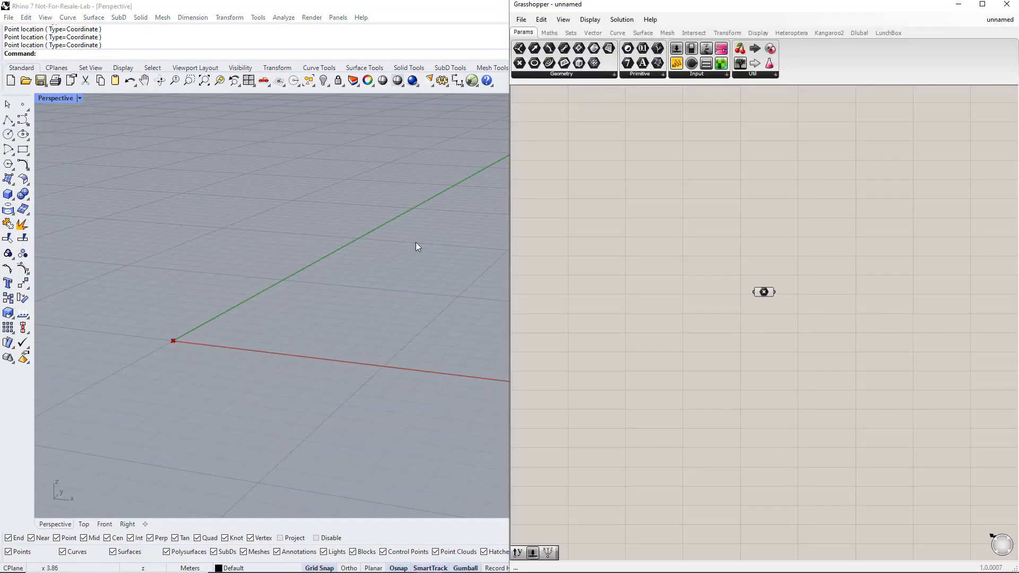
Connect a Panel to the Point parameter to read its coordinates, and delete the panel
left_click_drag(682, 64, 872, 293)
left_click_drag(776, 291, 844, 298)
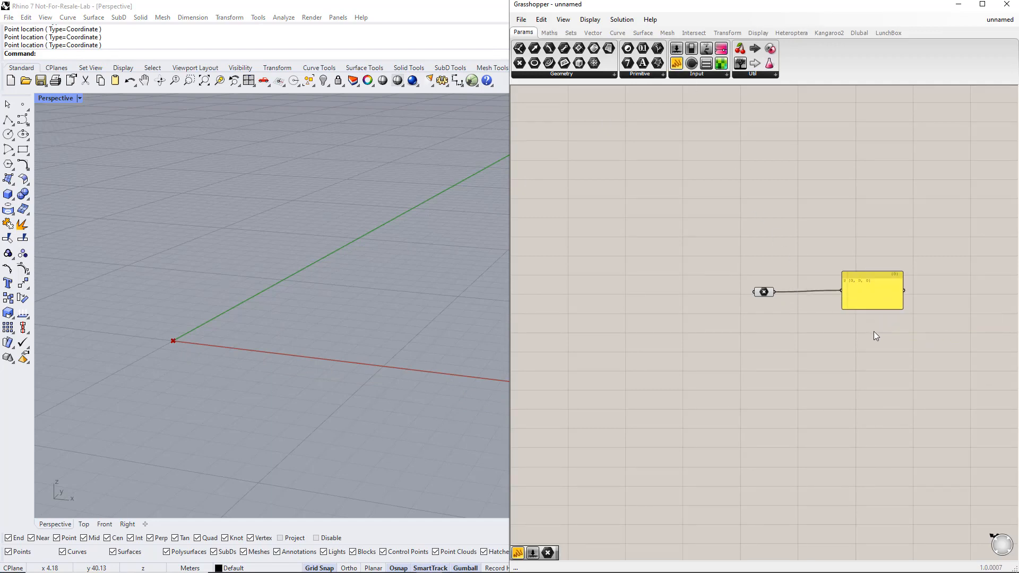
left_click(855, 293)
key("Delete")
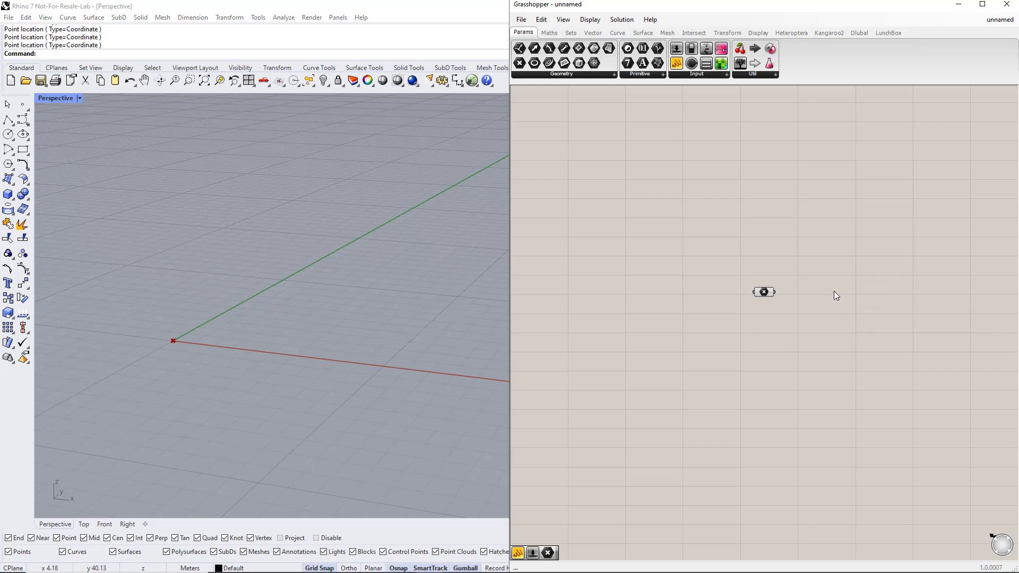
Add a Move component and feed the Point parameter into its geometry input
double_click(833, 292)
type("move")
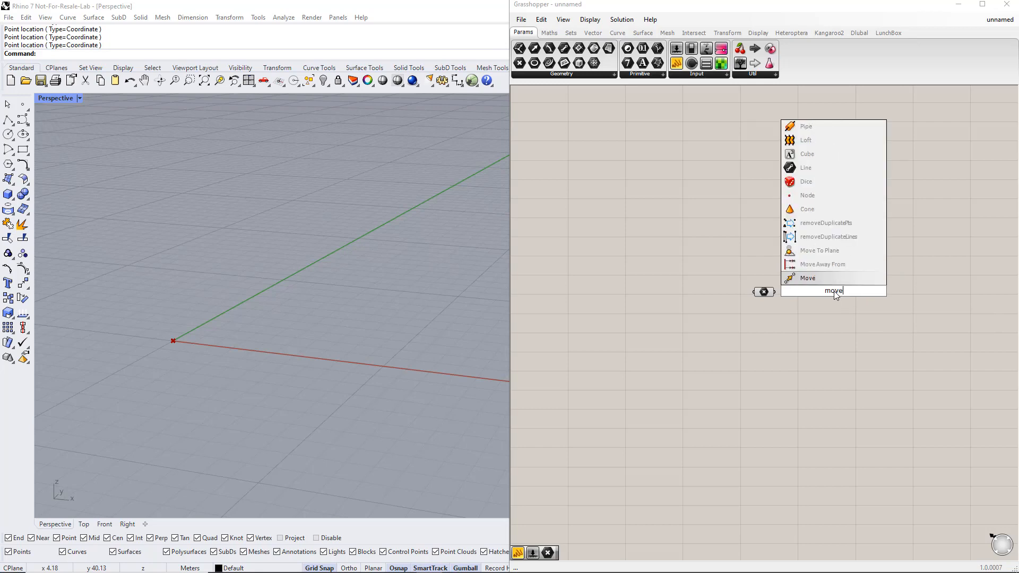
key("Return")
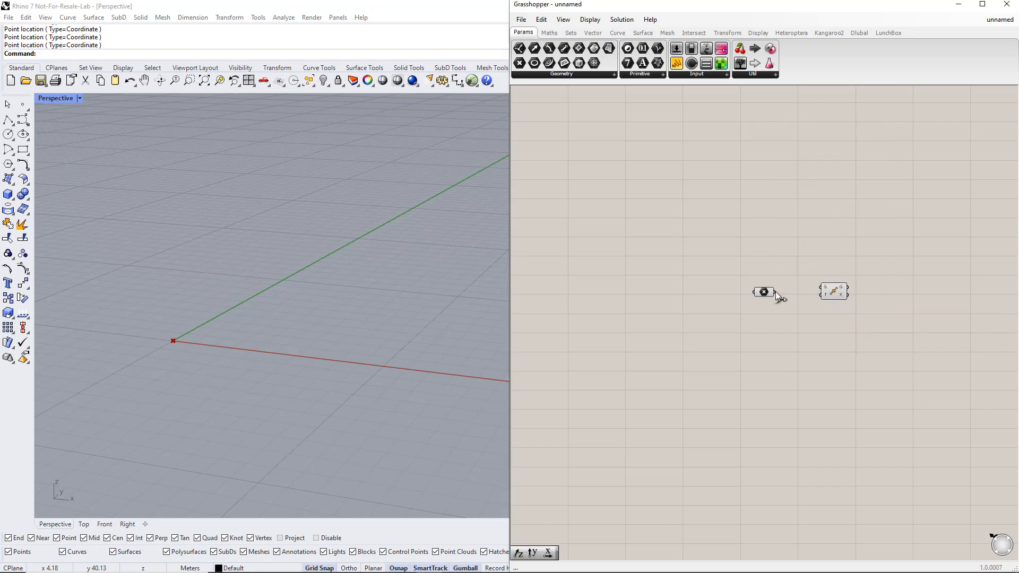
left_click_drag(775, 291, 822, 287)
Add a Unit Z vector and connect it to the motion input of the Move component
double_click(791, 321)
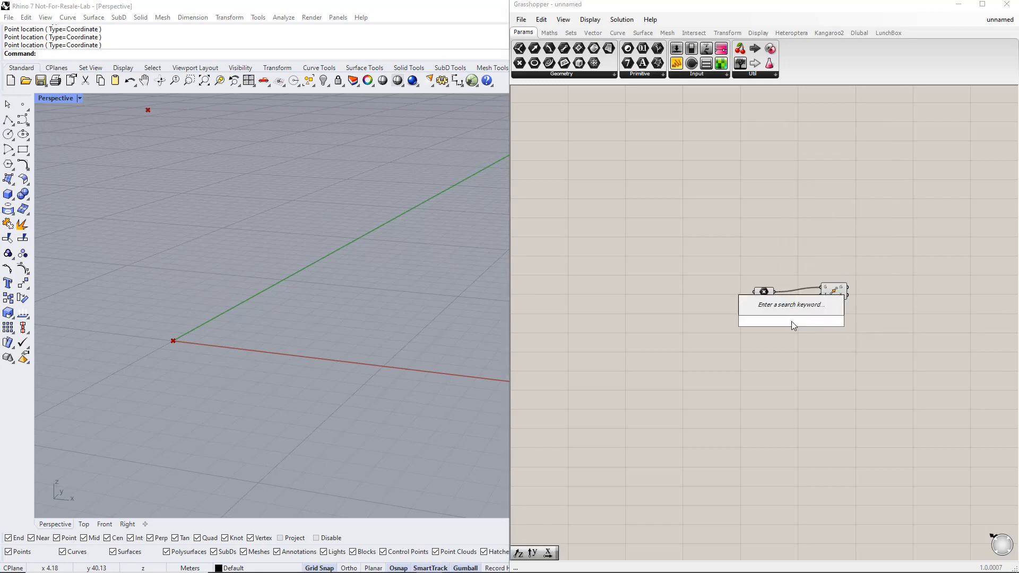
type("unit z")
key("Return")
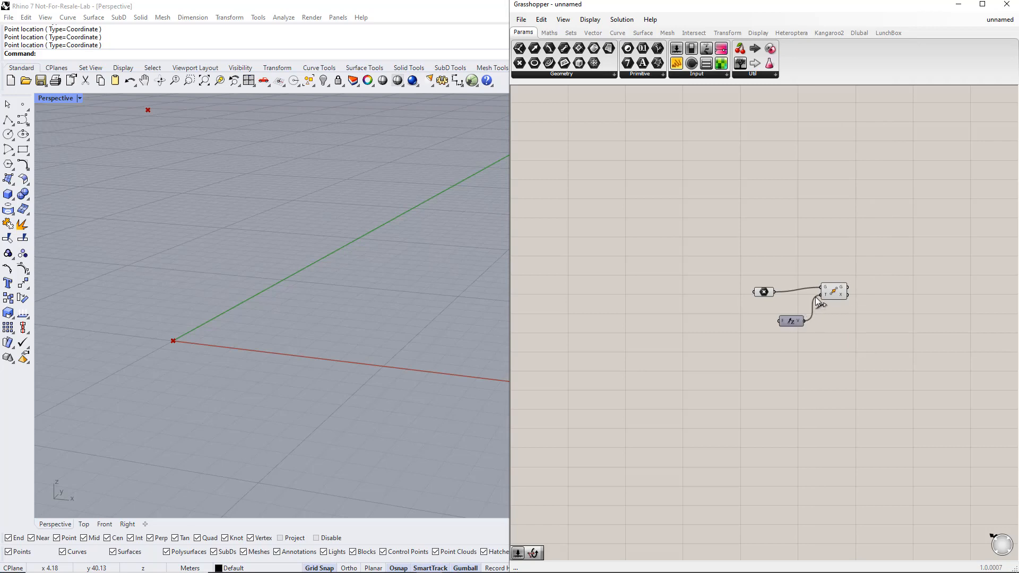
left_click_drag(815, 298, 817, 297)
left_click(750, 317)
Add a number slider ranging from 1 to 10 beside the Unit Z component
double_click(733, 317)
type("1..10")
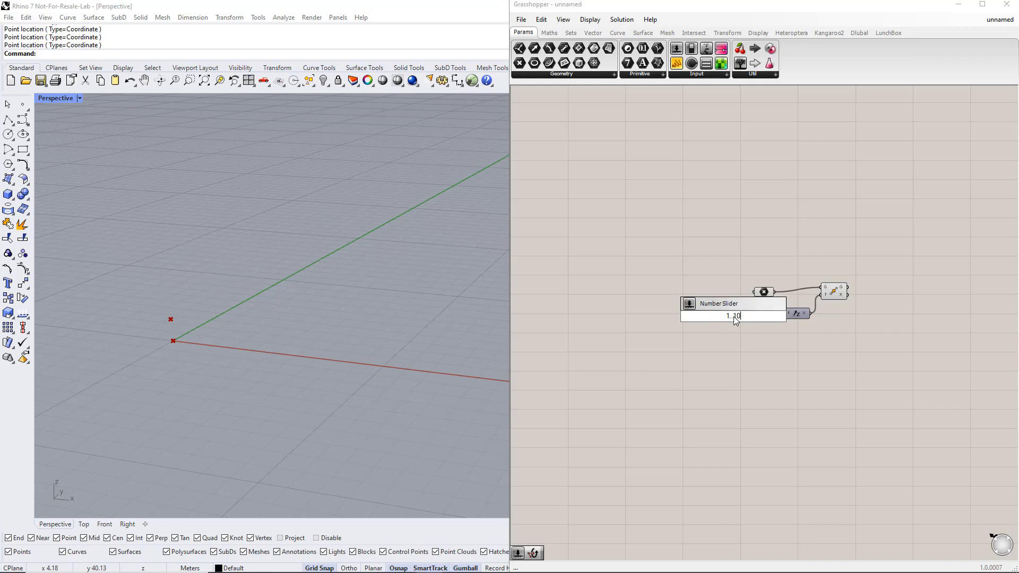
key("Return")
Name the slider Height and use it to drive the Unit Z factor with a value of 3
right_click(715, 316)
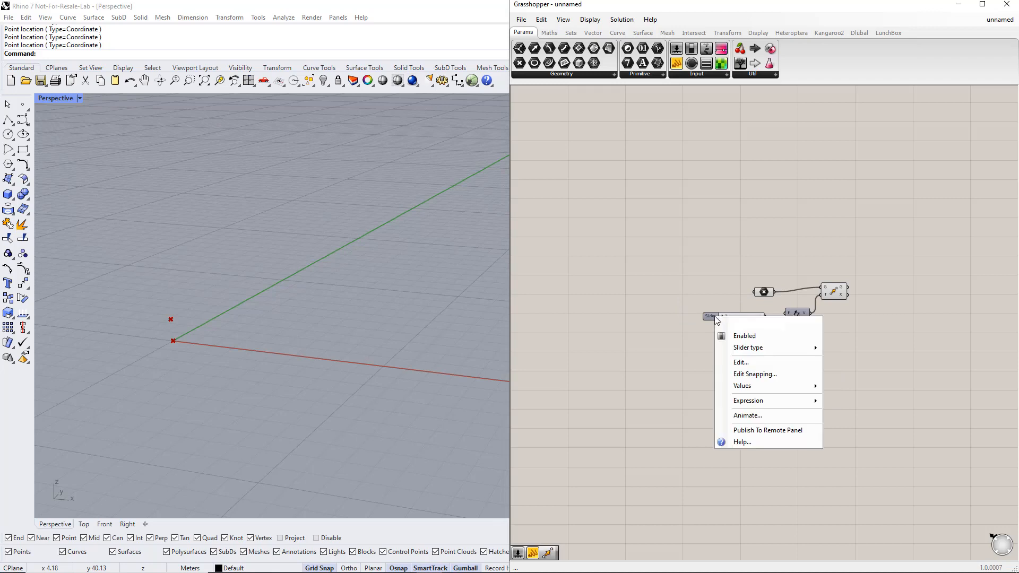
left_click(749, 324)
type("Height")
key("Return")
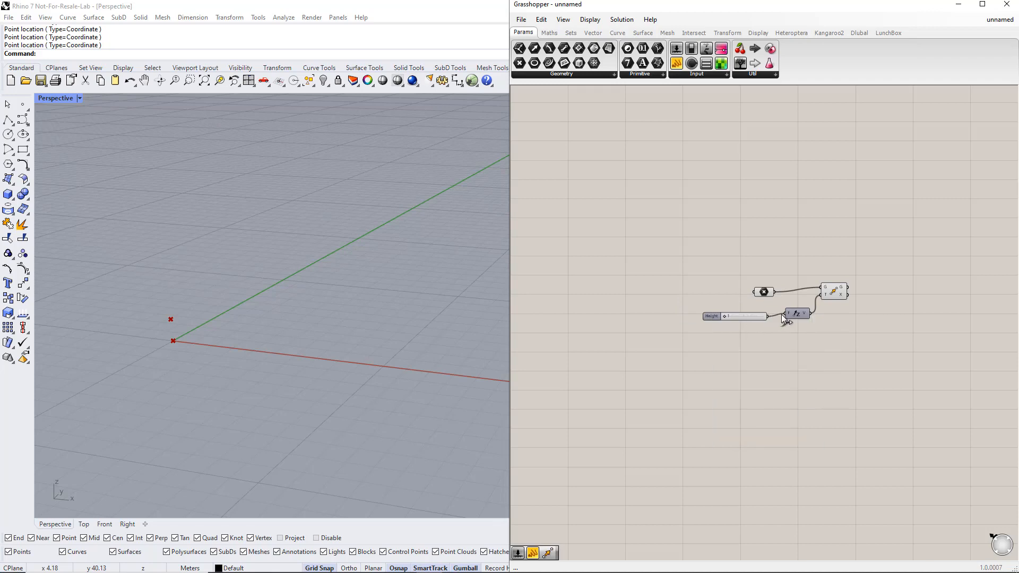
left_click_drag(726, 317, 733, 316)
Add a two-point Line component connecting the origin point to the vertically moved point
right_click_drag(885, 332, 836, 317)
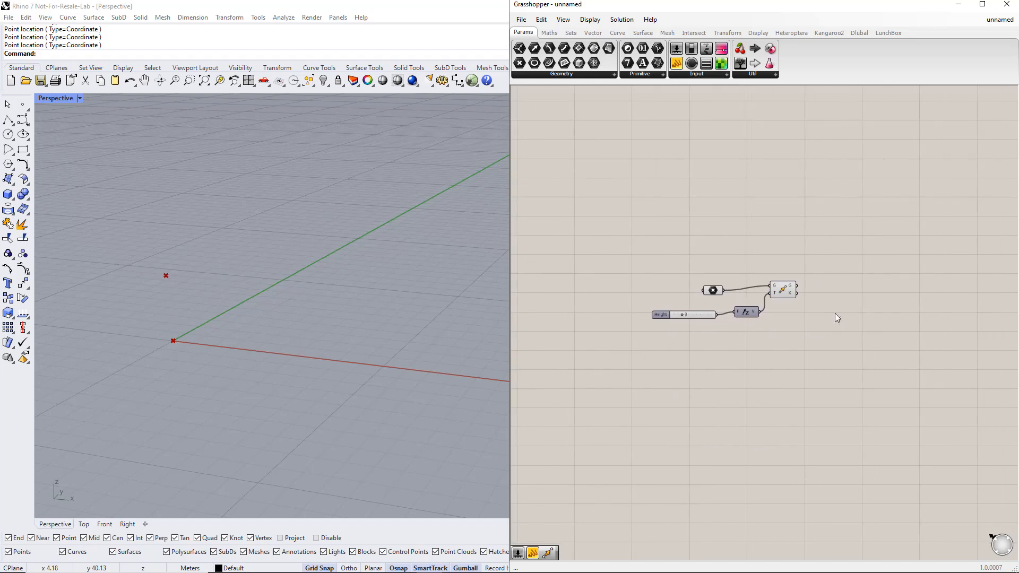
double_click(844, 262)
type("line")
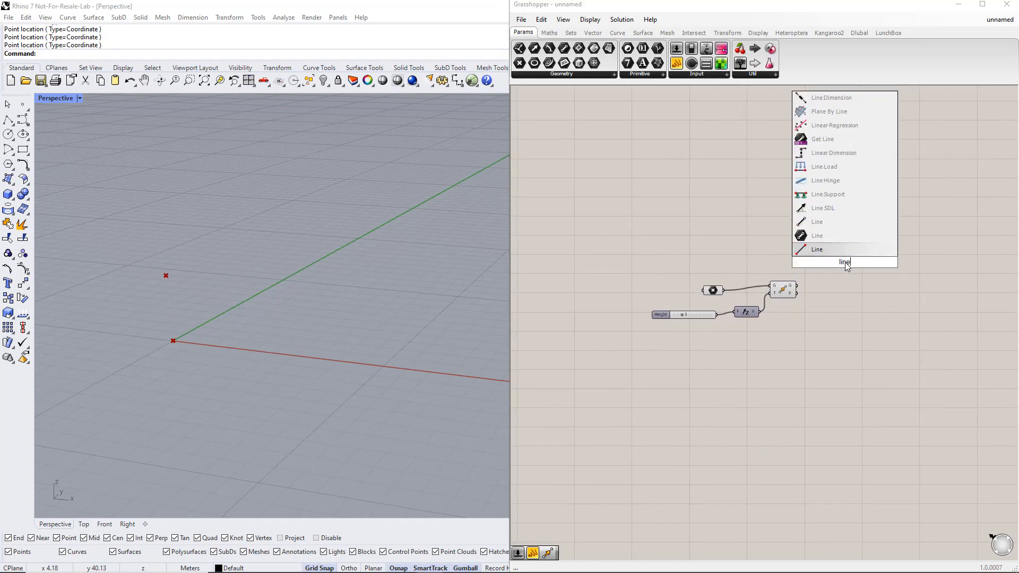
left_click(835, 225)
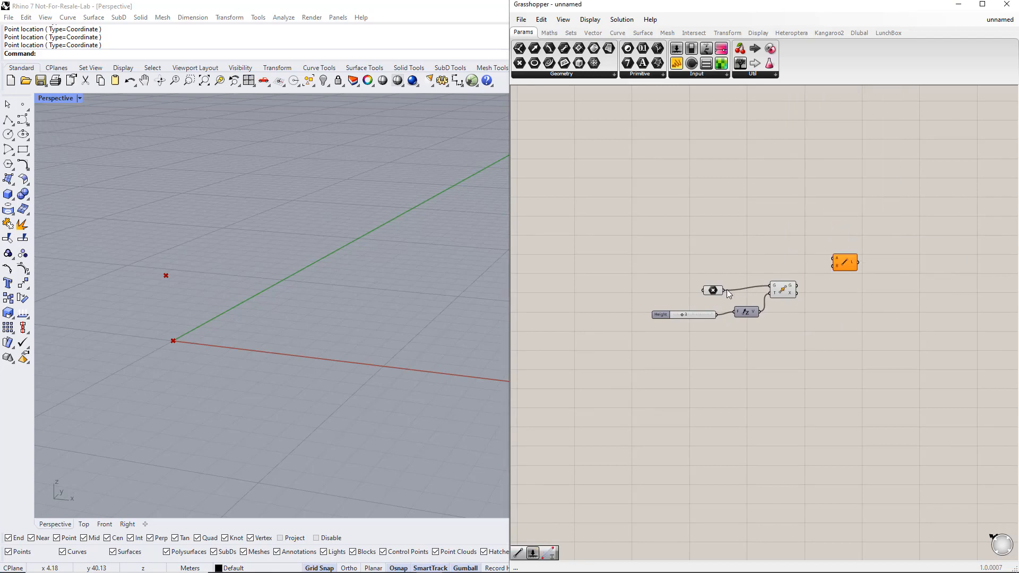
left_click_drag(727, 290, 832, 265)
left_click(852, 266)
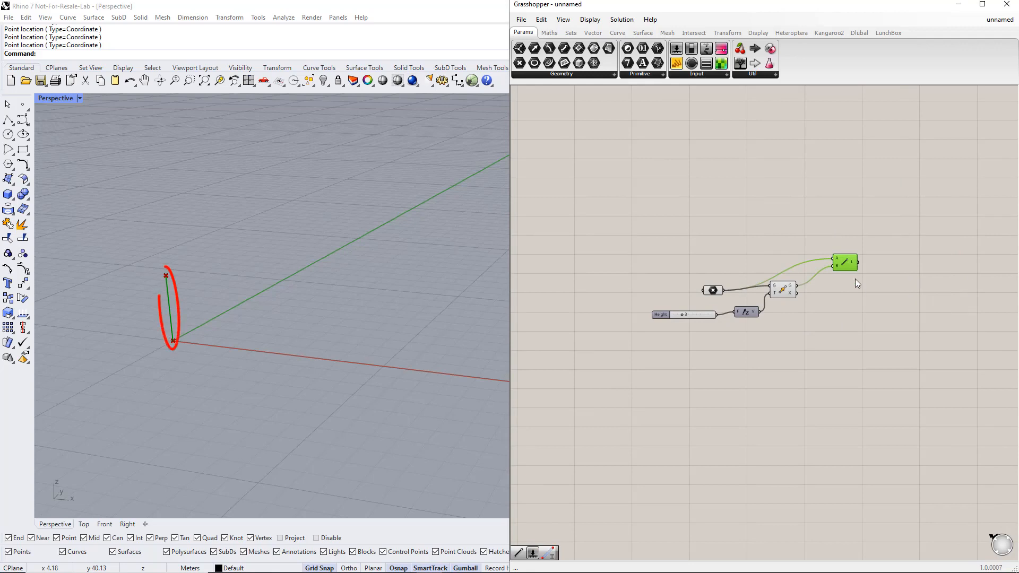
left_click(863, 296)
Add a Move component that shifts the line along a Unit X vector
right_click_drag(893, 298, 847, 296)
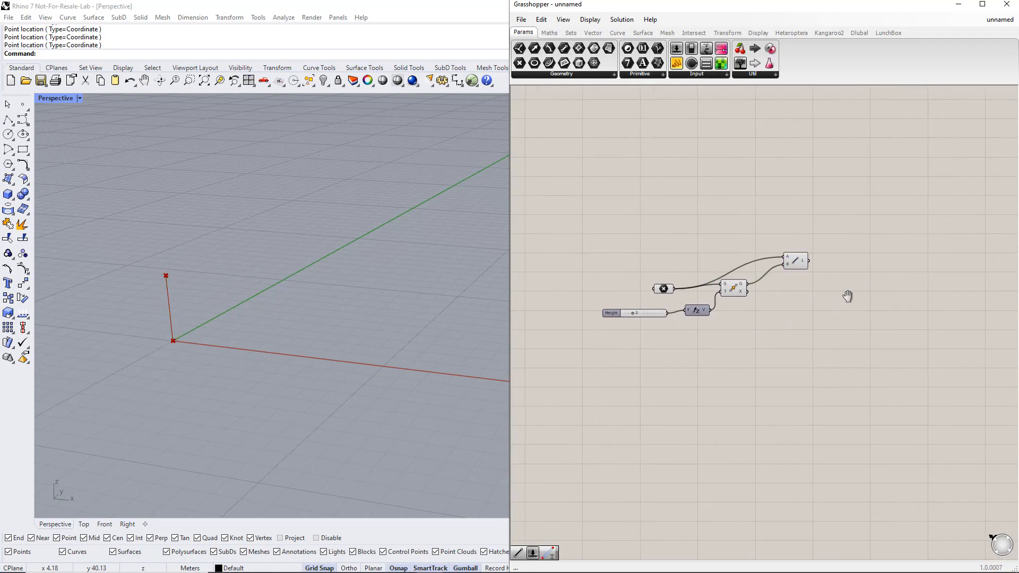
double_click(873, 250)
type("move")
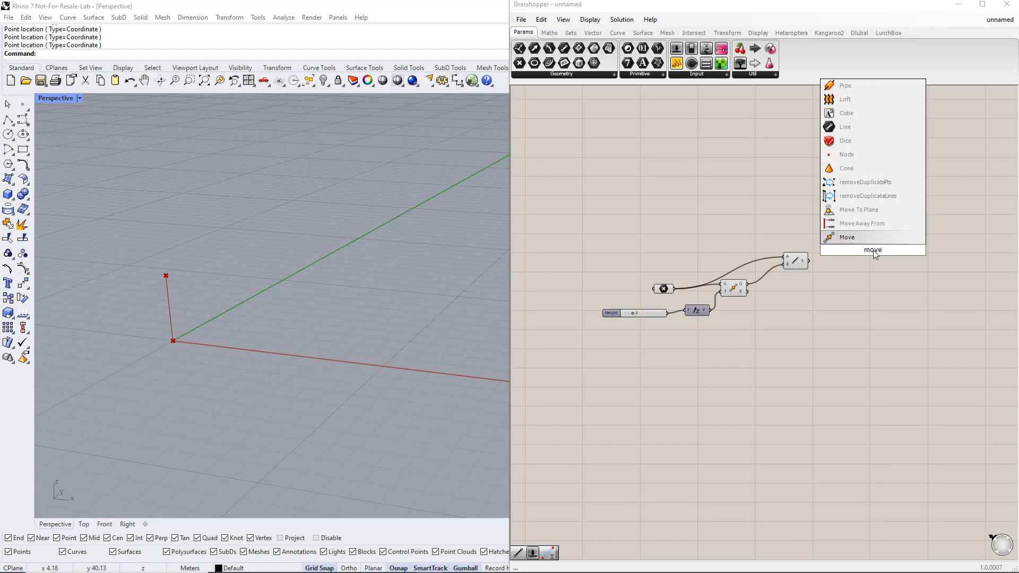
key("Return")
double_click(812, 240)
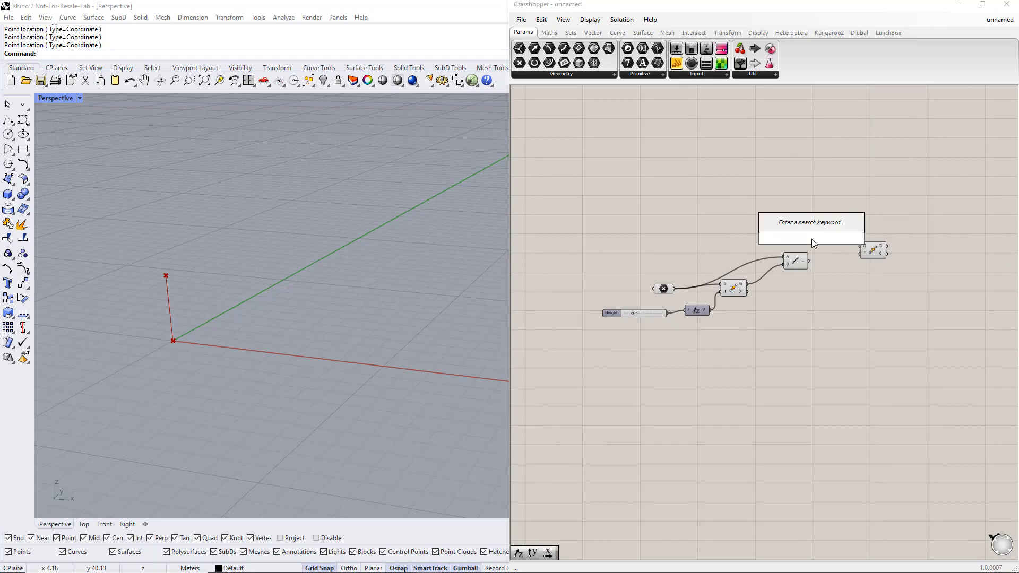
type("unit x")
key("Return")
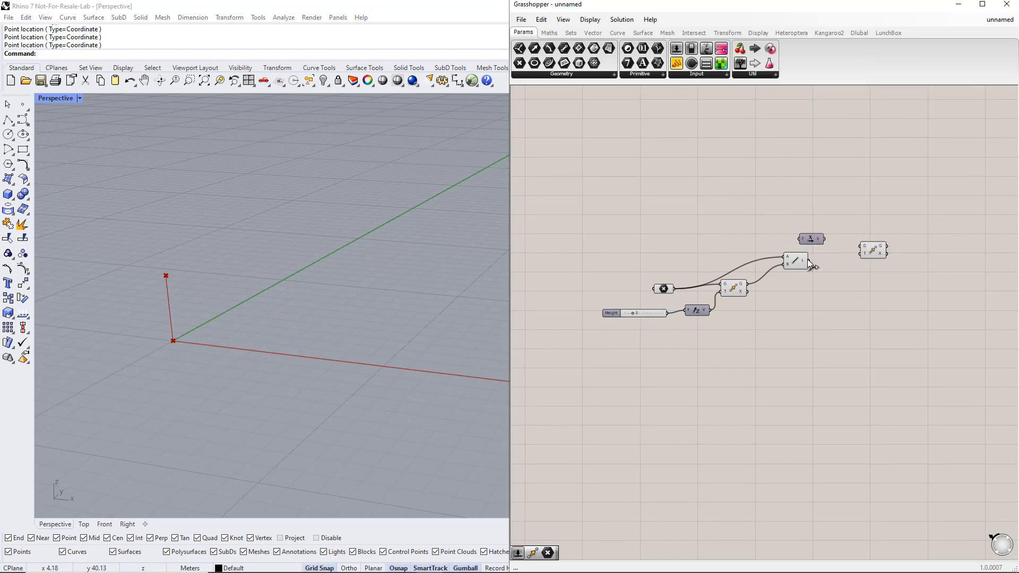
left_click_drag(807, 261, 843, 303)
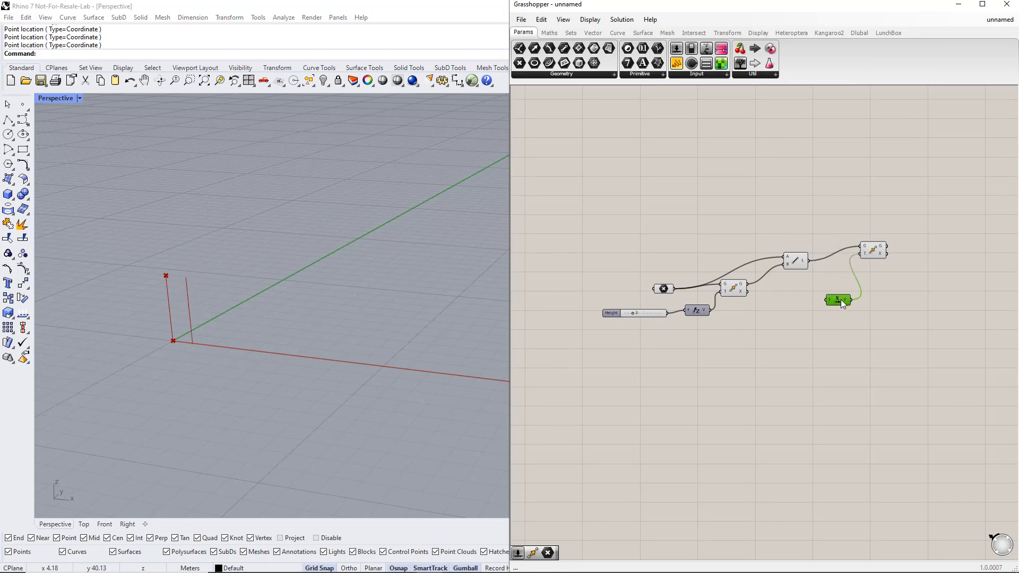
Add a number slider from 1 to 15, connect it to the Unit X factor and set it to 4
left_click(775, 301)
double_click(775, 301)
type("1")
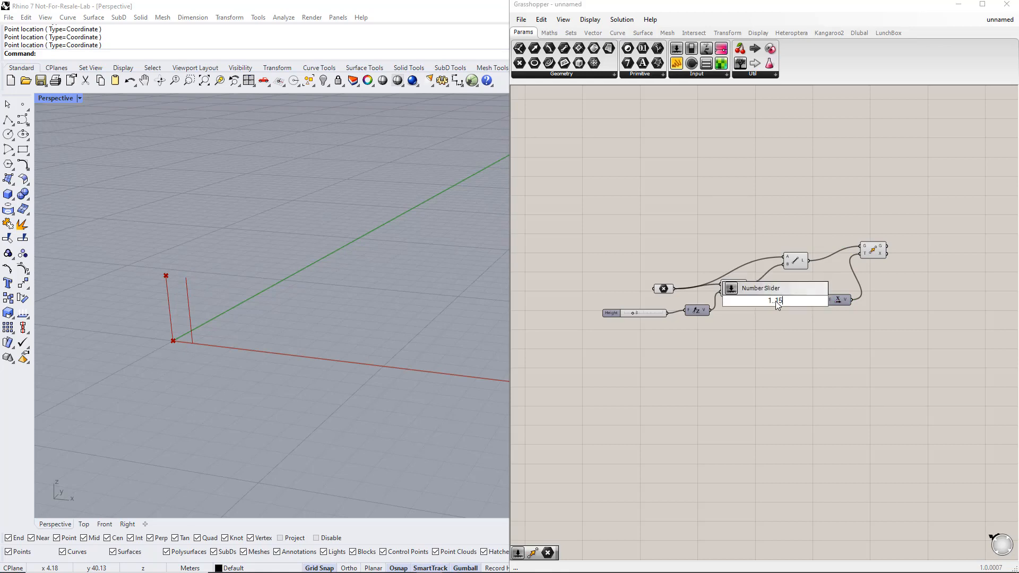
type("..15")
key("Return")
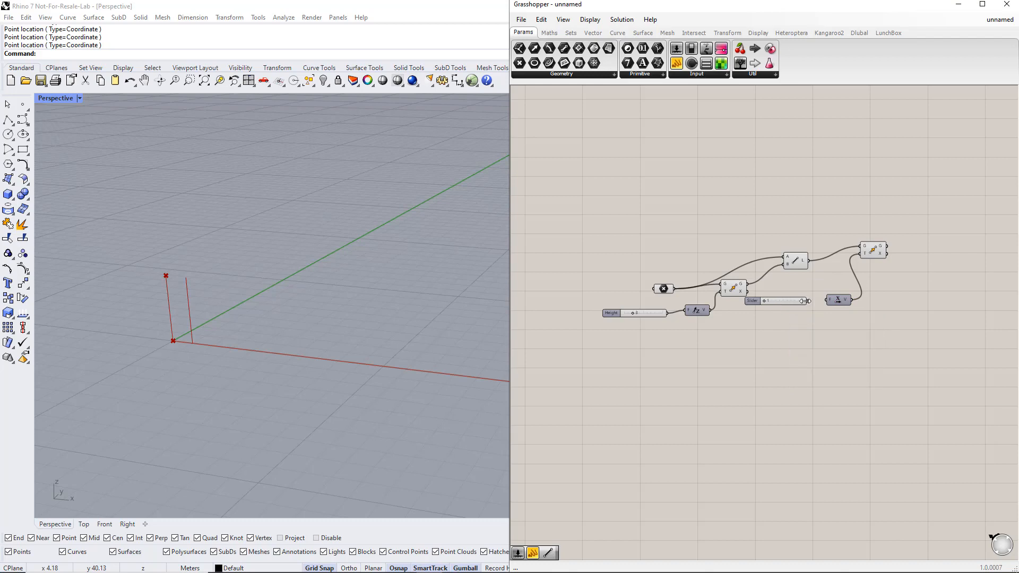
left_click_drag(766, 301, 775, 300)
Rename the slider driving Unit X to Length
right_click(776, 300)
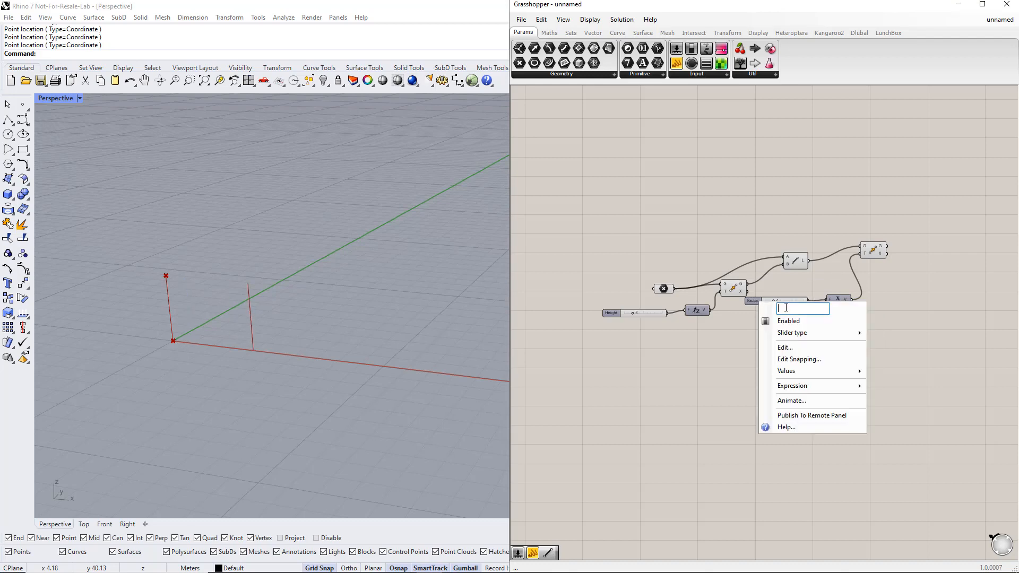
type("Length")
key("Return")
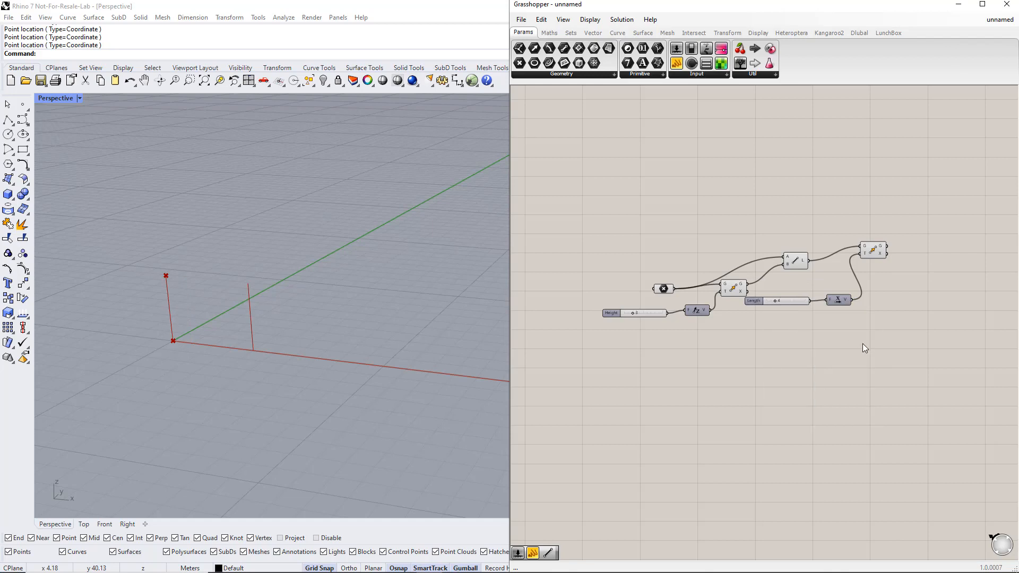
Duplicate the Unit X Move component twice, feeding one copy the origin point and the other the vertically moved point
right_click_drag(920, 339, 884, 327)
left_click(849, 237)
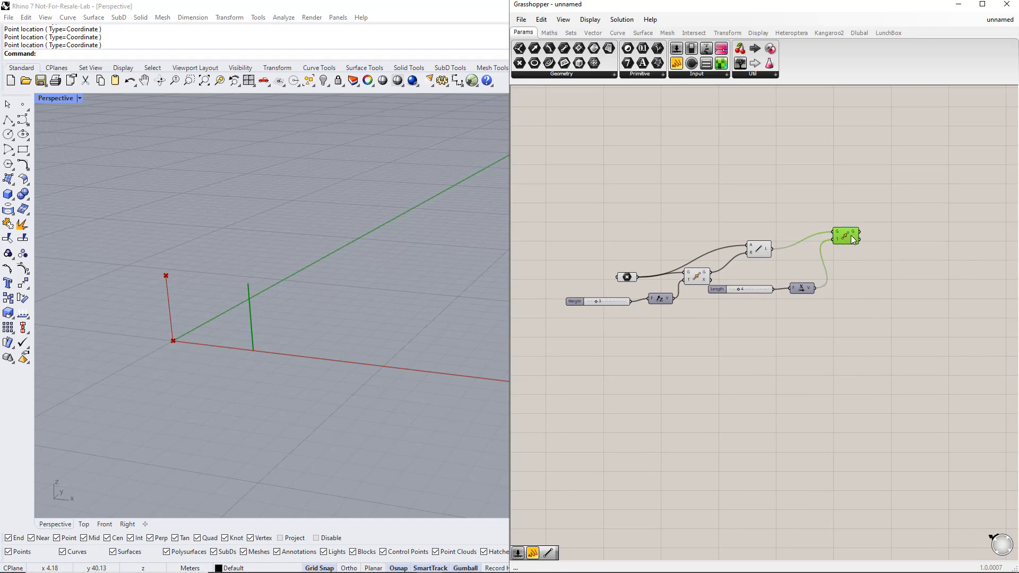
left_click_drag(853, 239, 849, 332, "alt")
left_click_drag(637, 276, 832, 277)
left_click_drag(711, 273, 830, 329)
left_click_drag(884, 357, 825, 218)
left_click(899, 275)
Add another Move component that shifts the original vertical line along a Unit Y vector
right_click_drag(902, 278, 843, 294)
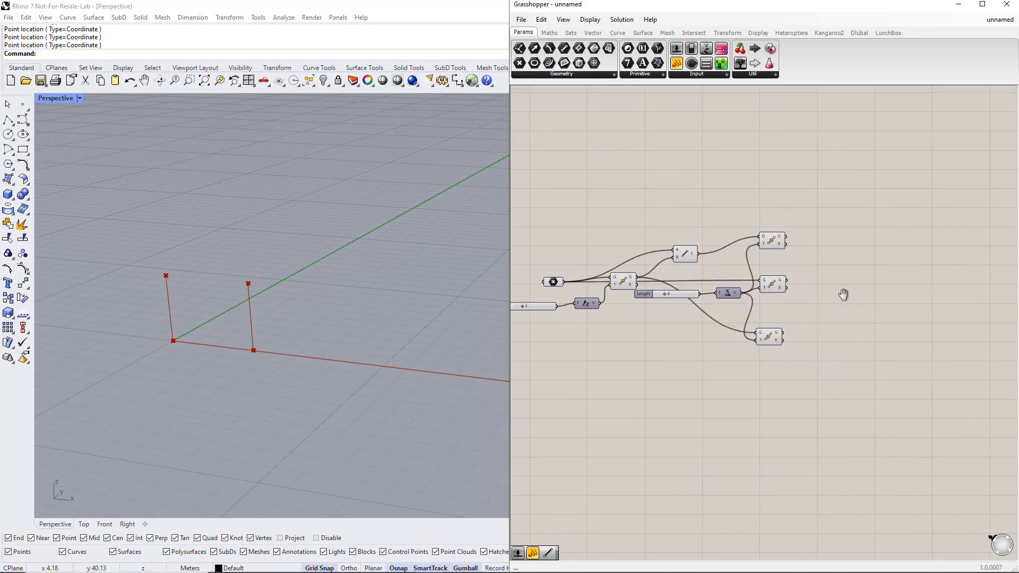
double_click(846, 212)
type("move")
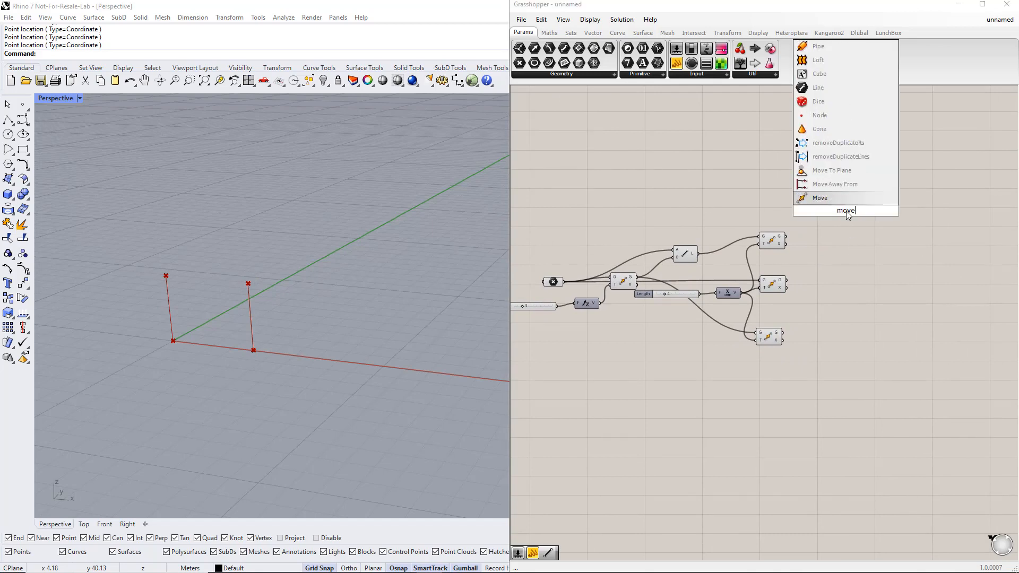
key("Return")
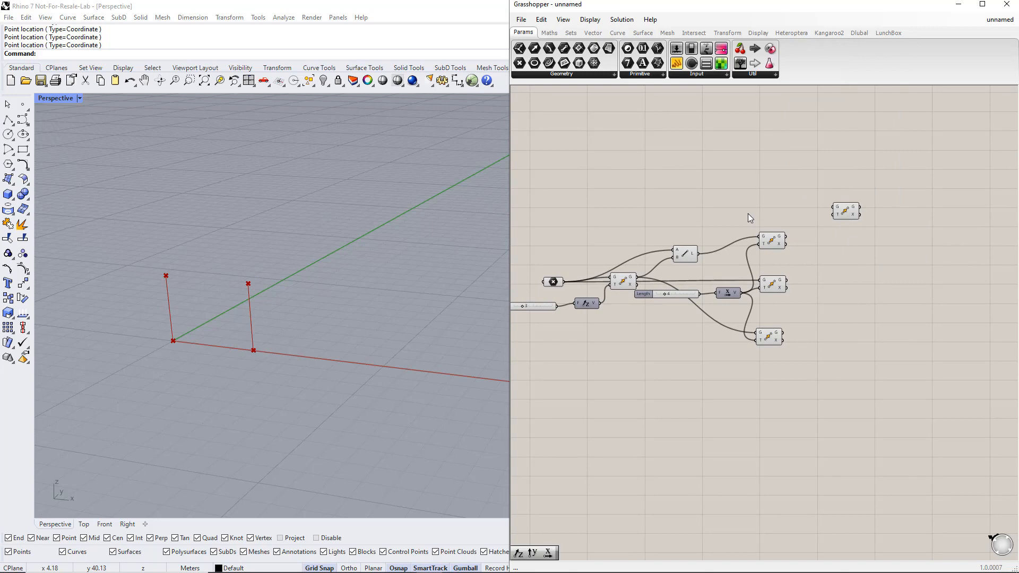
double_click(766, 213)
type("unit y")
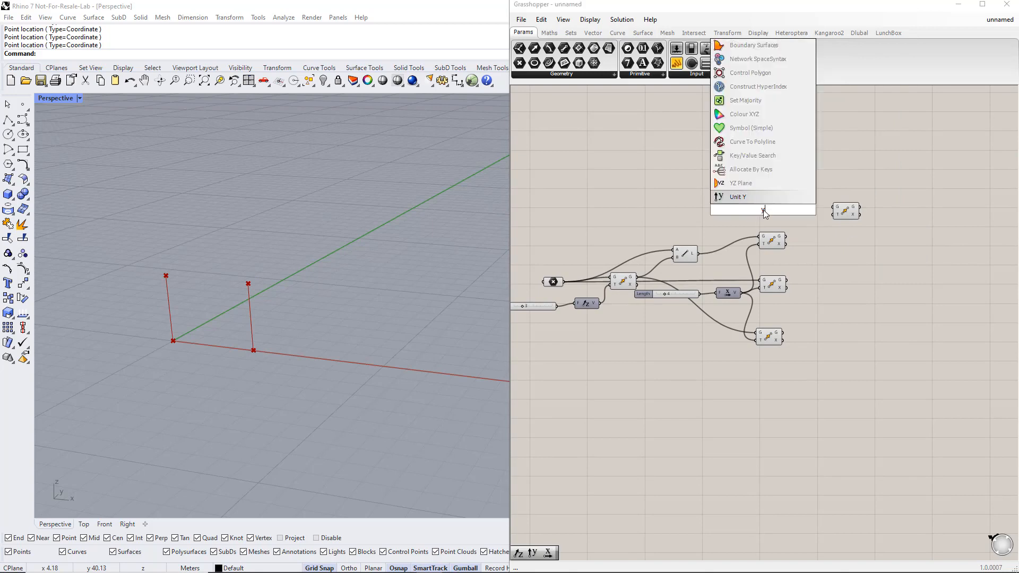
key("Return")
left_click_drag(776, 210, 831, 219)
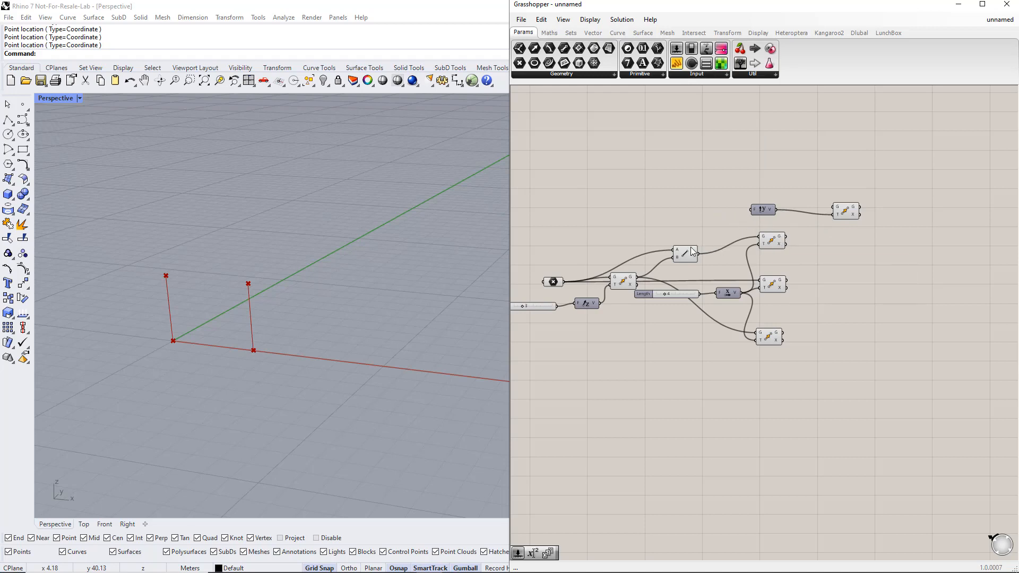
left_click_drag(698, 254, 832, 208)
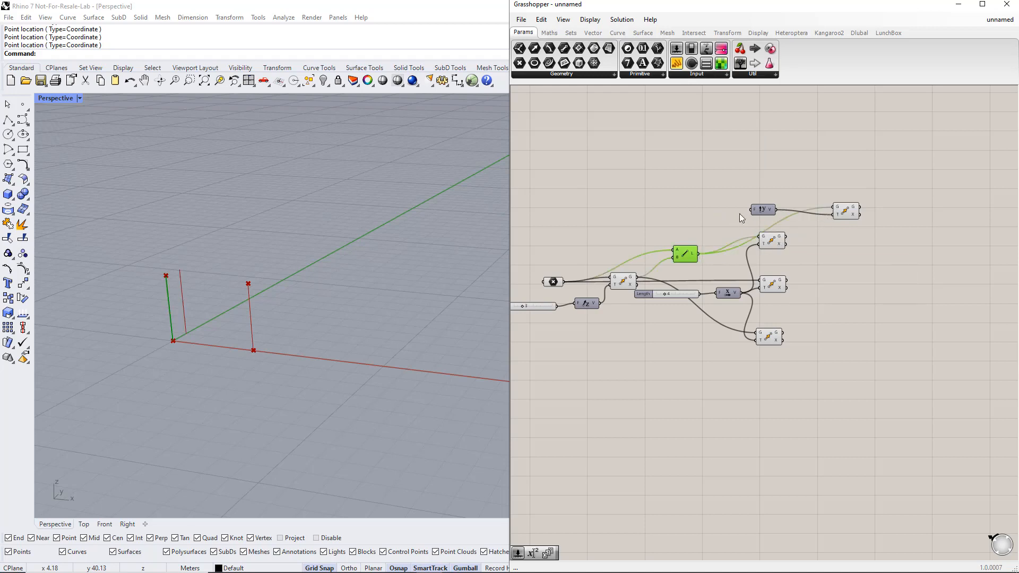
Add a number slider from 1 to 10 named Width, connect it to the Unit Y factor and set it to 3
double_click(700, 209)
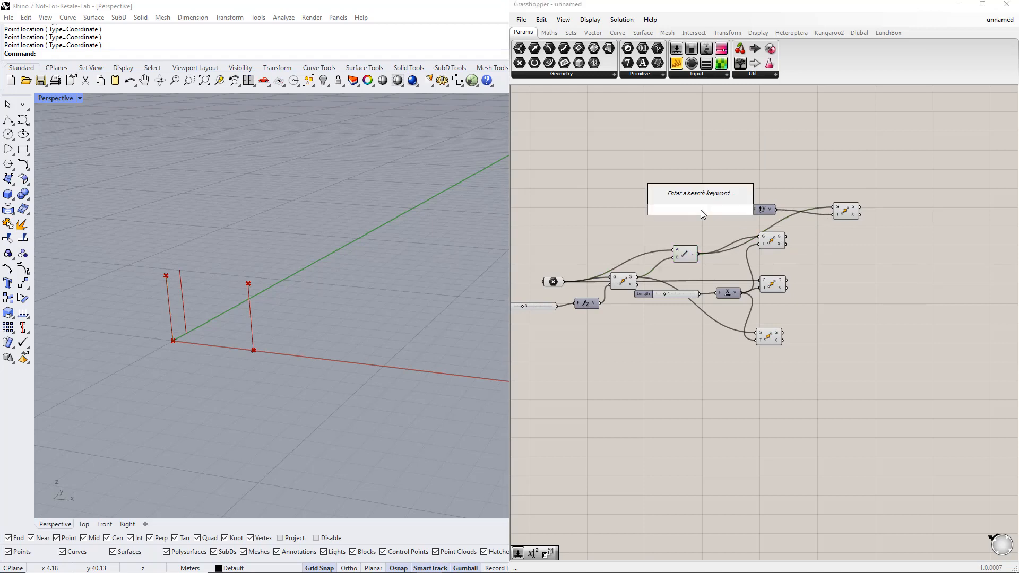
type("1..10")
key("Return")
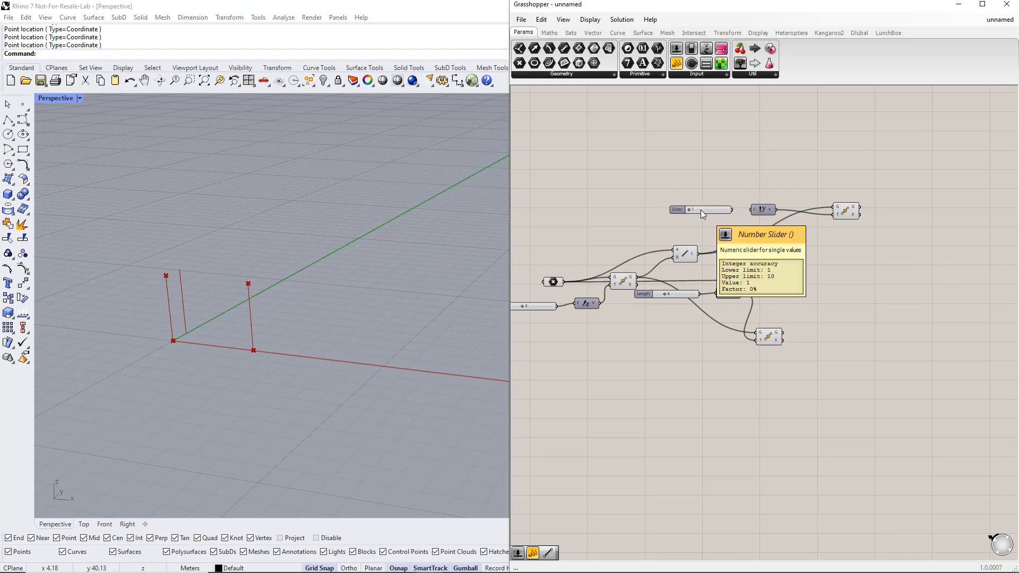
right_click(680, 208)
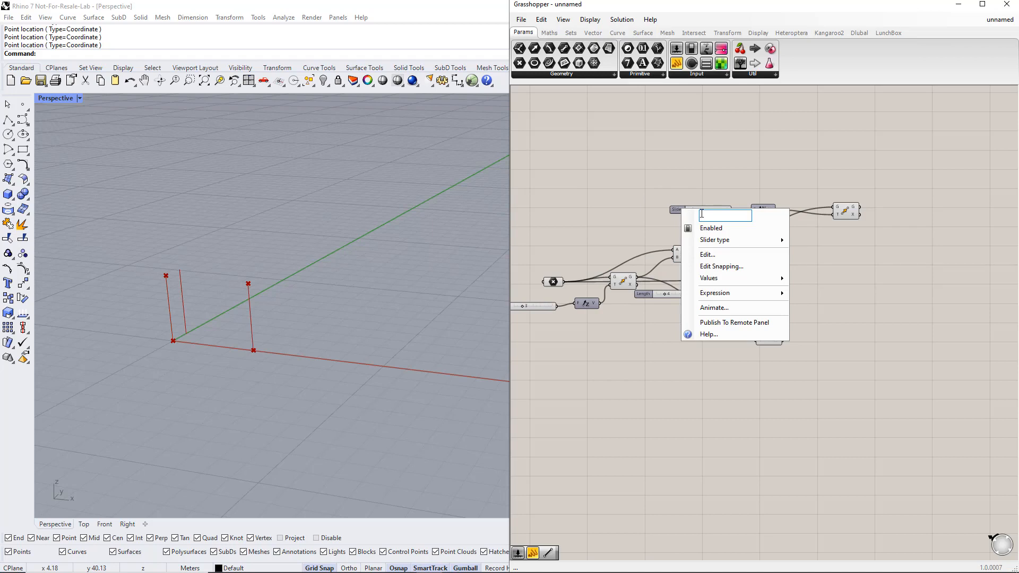
type("Width")
key("Return")
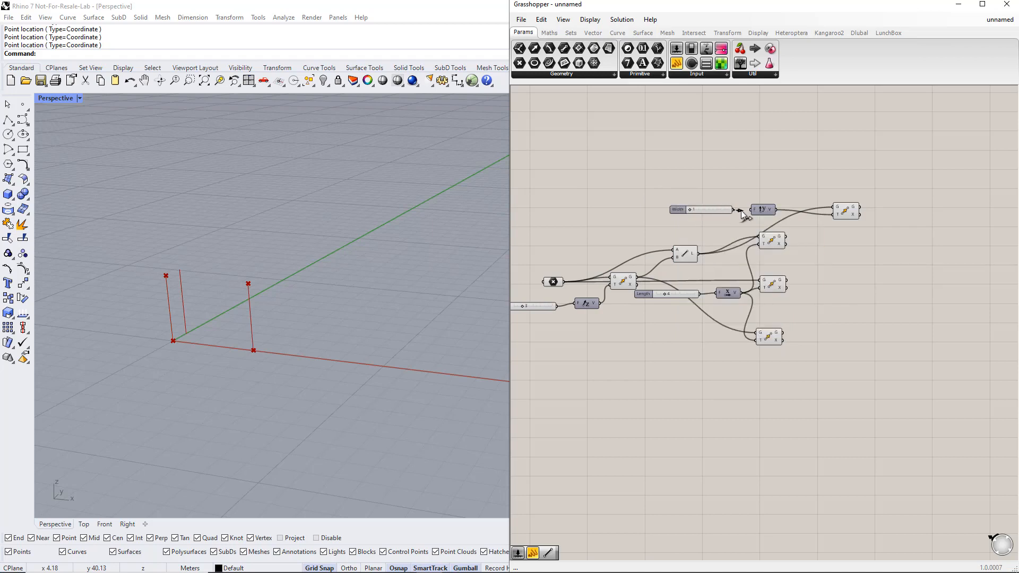
left_click_drag(689, 209, 699, 209)
right_click_drag(864, 256, 854, 236)
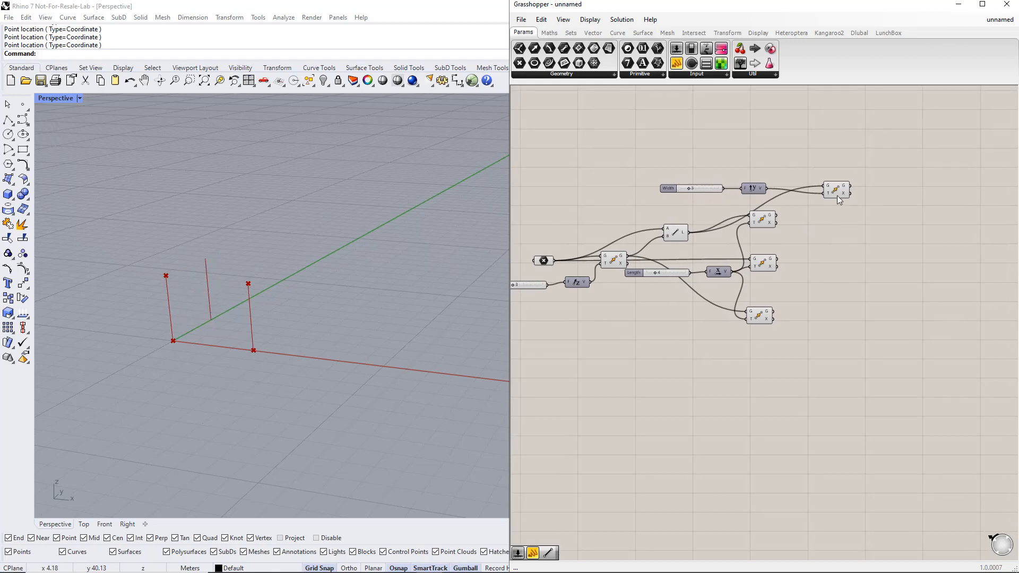
Duplicate the Unit Y Move component twice, feeding one copy the origin point and the other the vertically moved point
left_click_drag(837, 192, 852, 213)
left_click(851, 176, "alt")
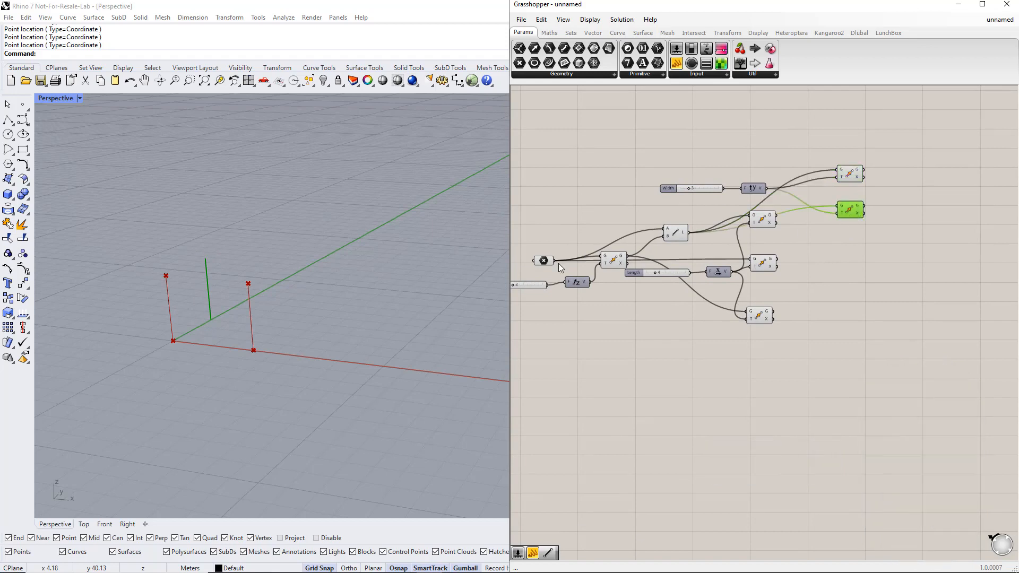
left_click_drag(657, 248, 665, 236)
left_click_drag(849, 210, 849, 246, "alt")
left_click_drag(626, 256, 851, 287)
Add three more Unit Y Move copies, fed by the X-moved line, the X-moved base point and the X-moved top point
left_click_drag(781, 219, 844, 285)
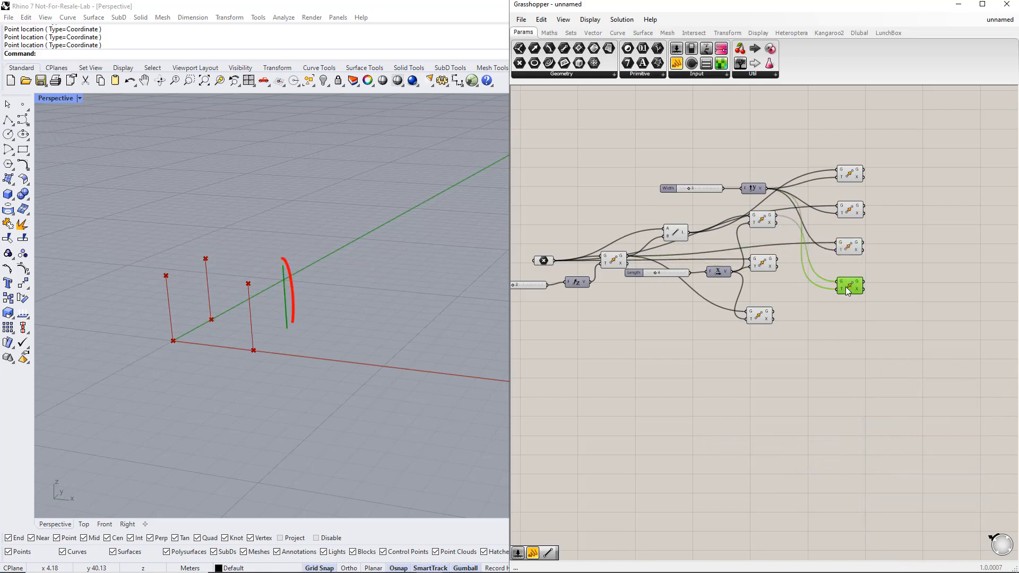
left_click_drag(848, 324, 848, 324, "alt")
left_click_drag(778, 261, 853, 365)
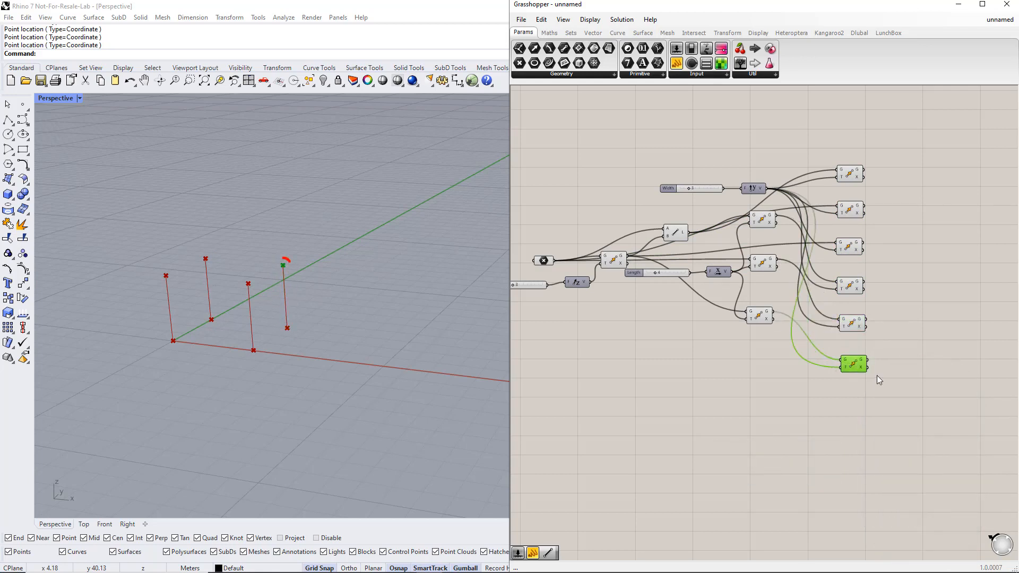
left_click_drag(906, 390, 856, 151)
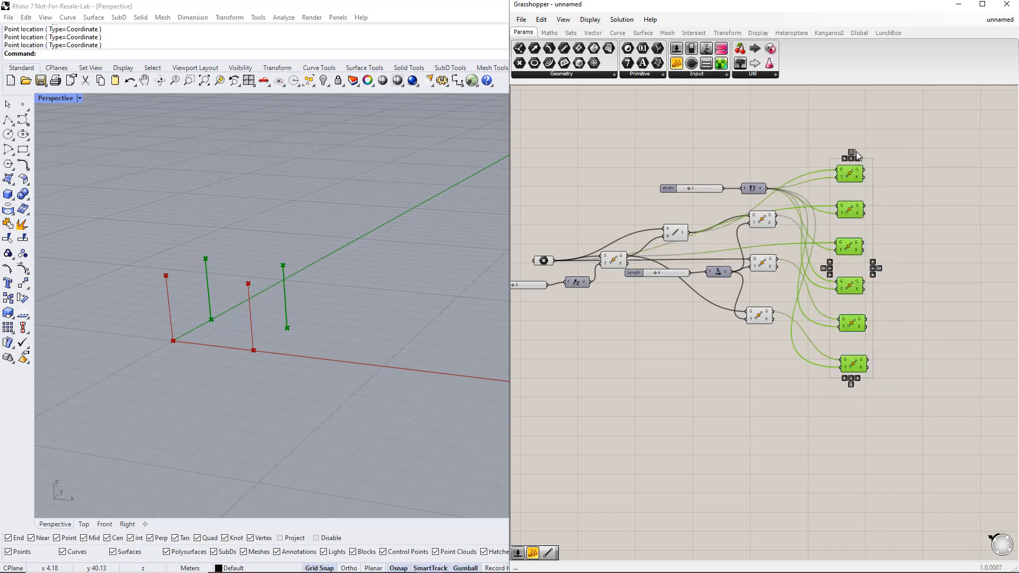
left_click(905, 273)
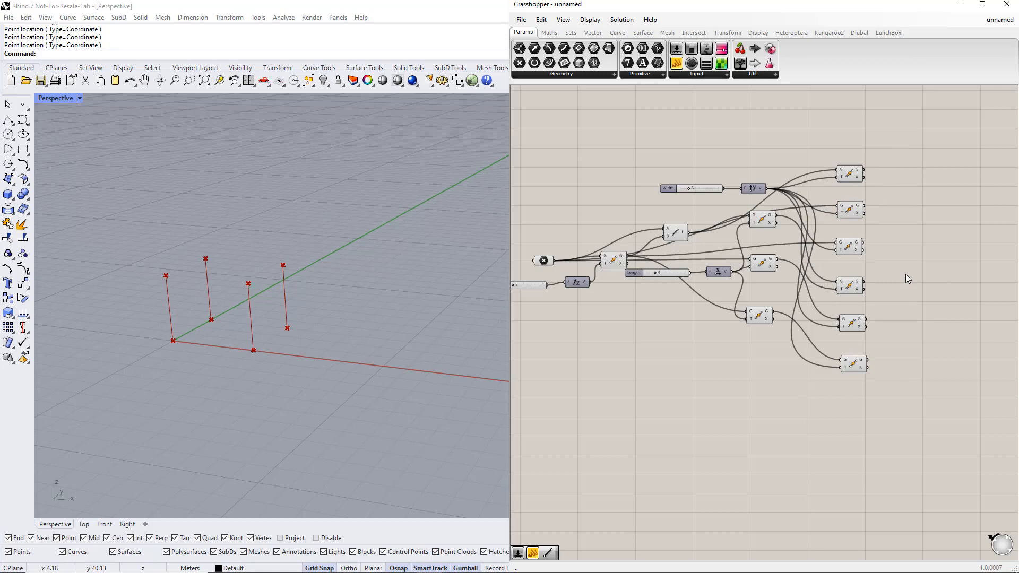
Add a Line component joining the vertically moved origin point to the top point moved along X
left_click(617, 259)
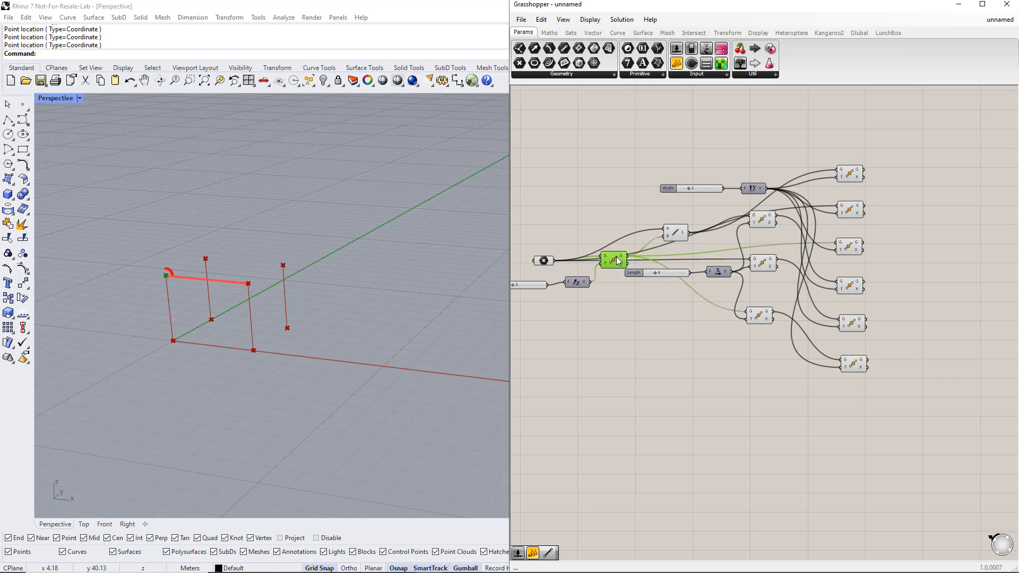
left_click(757, 316)
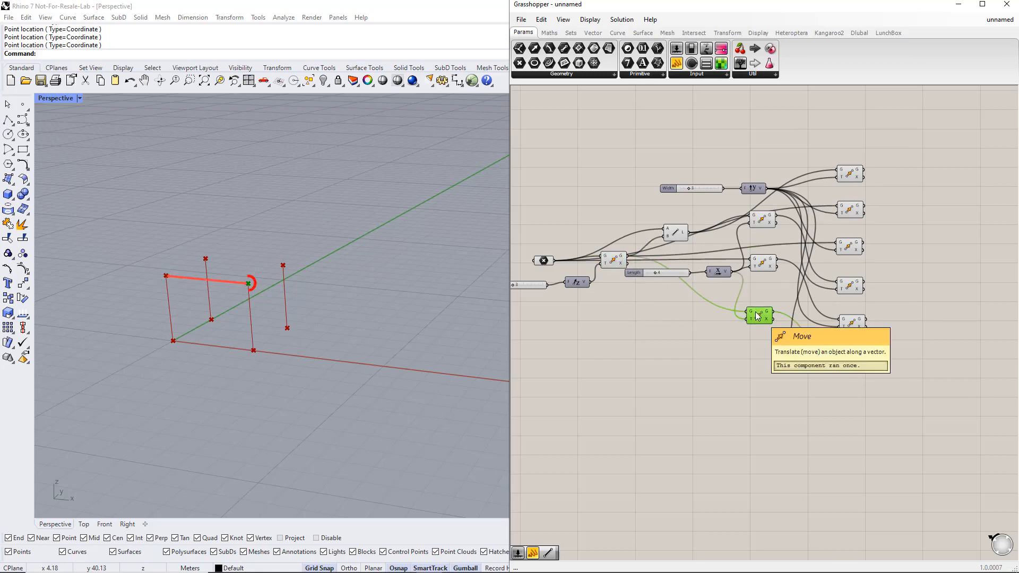
left_click(848, 247)
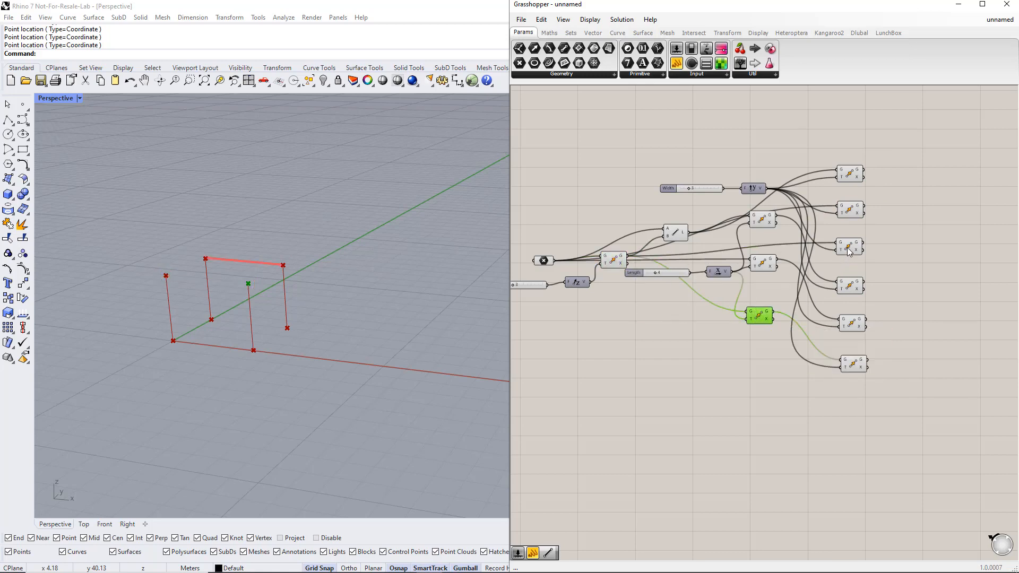
left_click(855, 365)
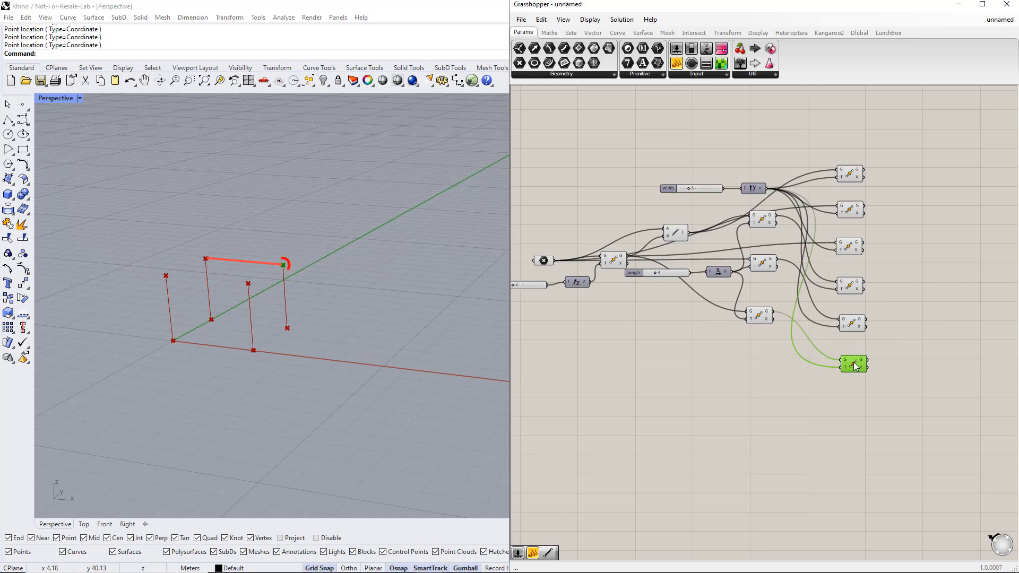
double_click(915, 240)
type("li")
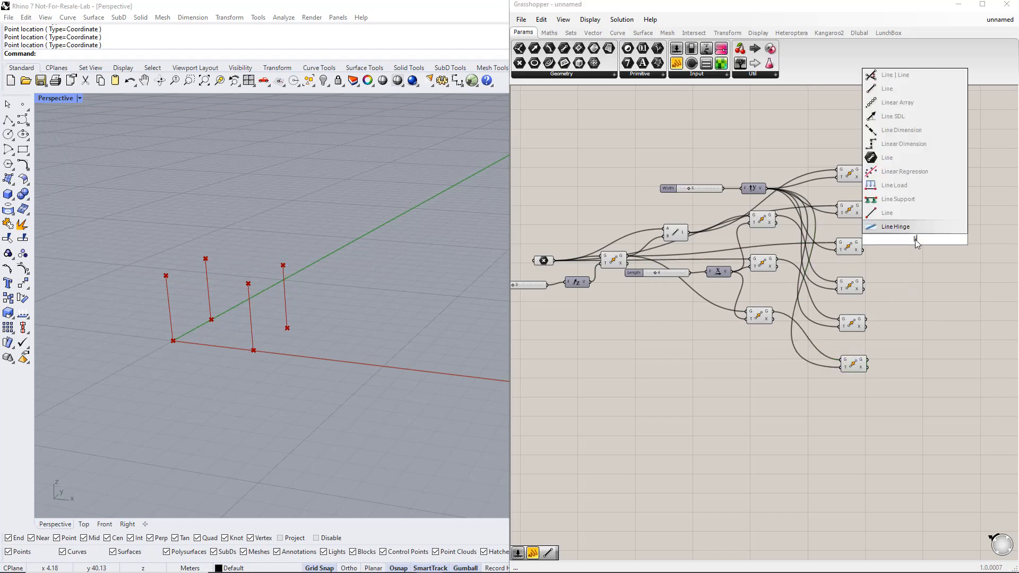
type("ne")
left_click(913, 205)
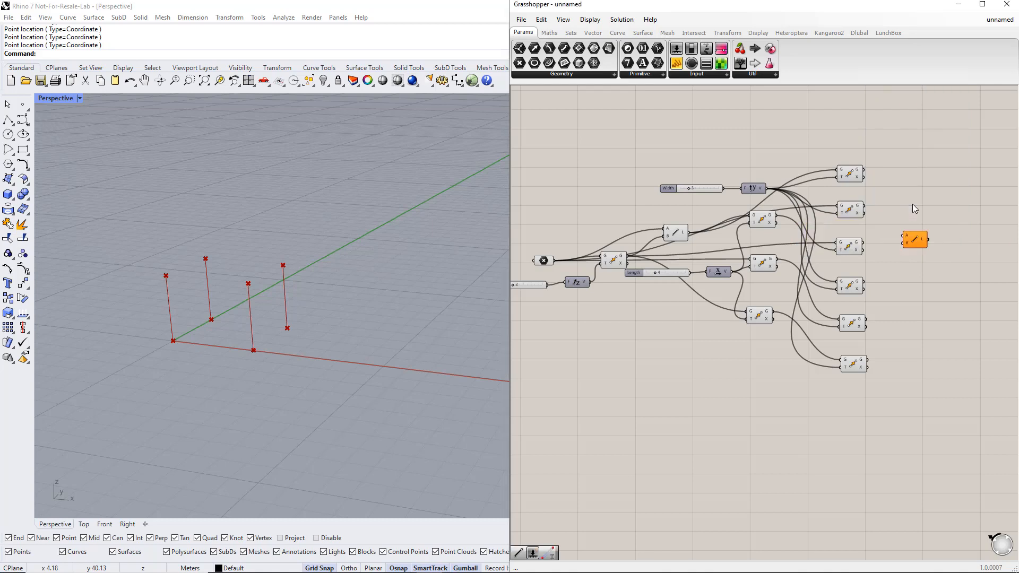
left_click_drag(628, 257, 901, 240)
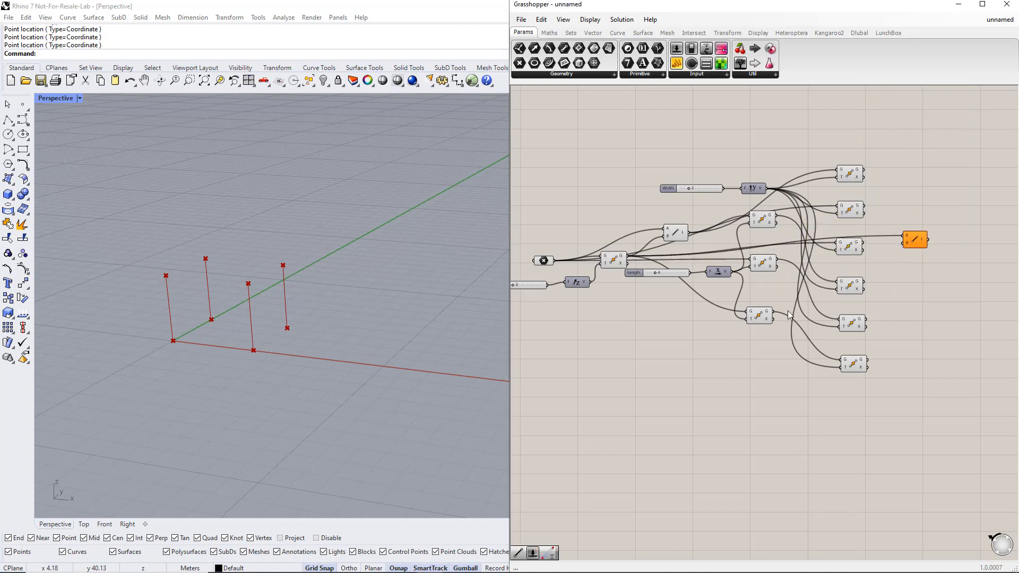
left_click_drag(775, 314, 922, 242)
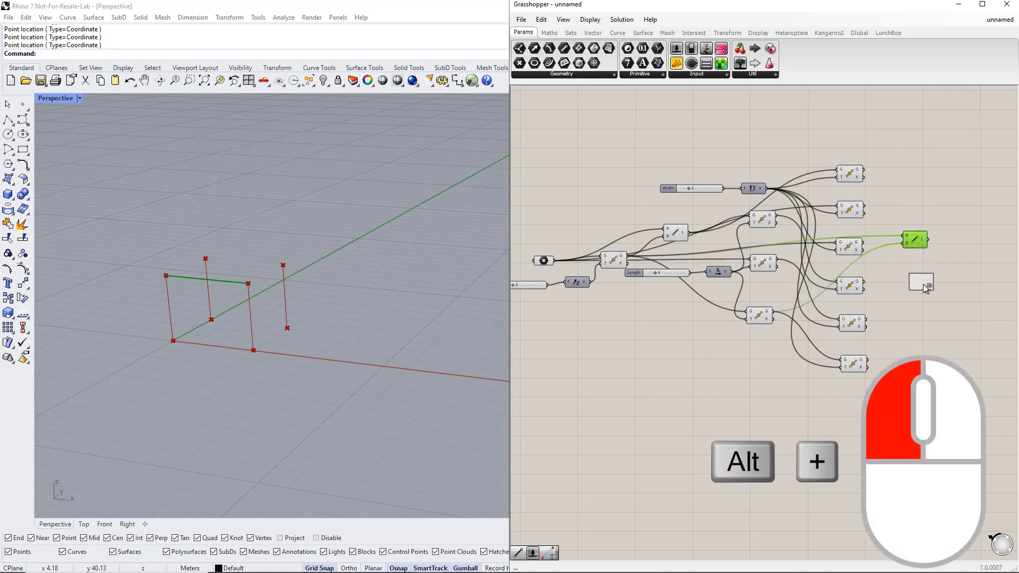
Duplicate the top Line component and connect the copy between the two Y-moved top points
mouse_move(925, 287)
left_mouse_down("alt")
mouse_move(884, 328)
mouse_move(910, 286)
left_mouse_up("alt")
left_click(954, 278)
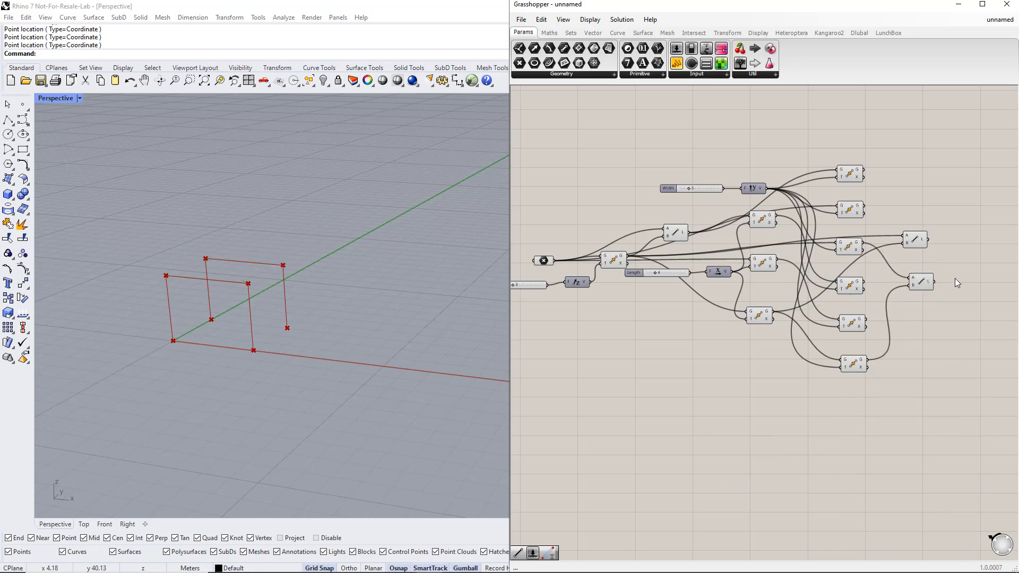
Add a Divide Curve component and feed it the first top line
right_click_drag(955, 278, 887, 276)
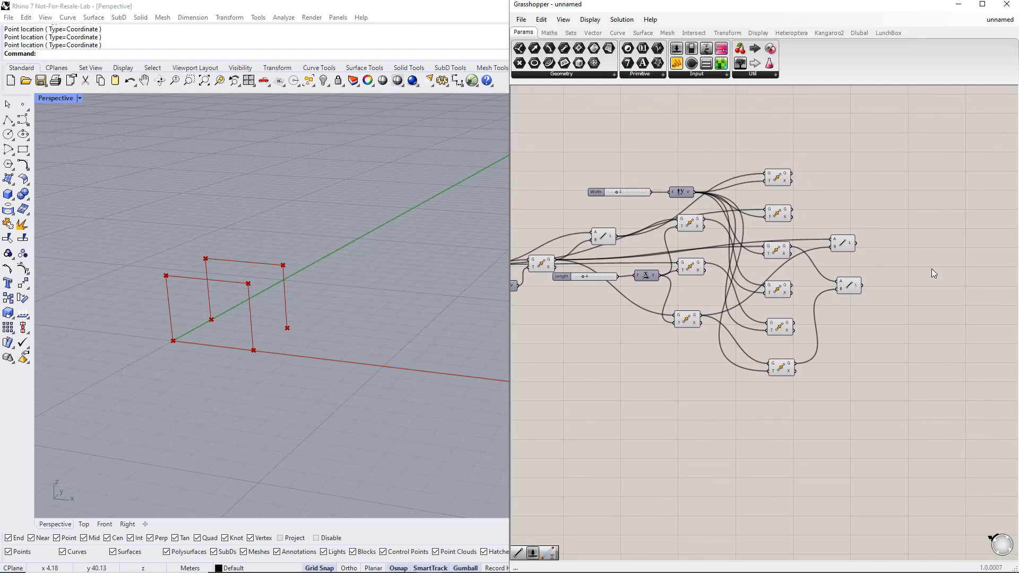
double_click(928, 263)
type("divide curve")
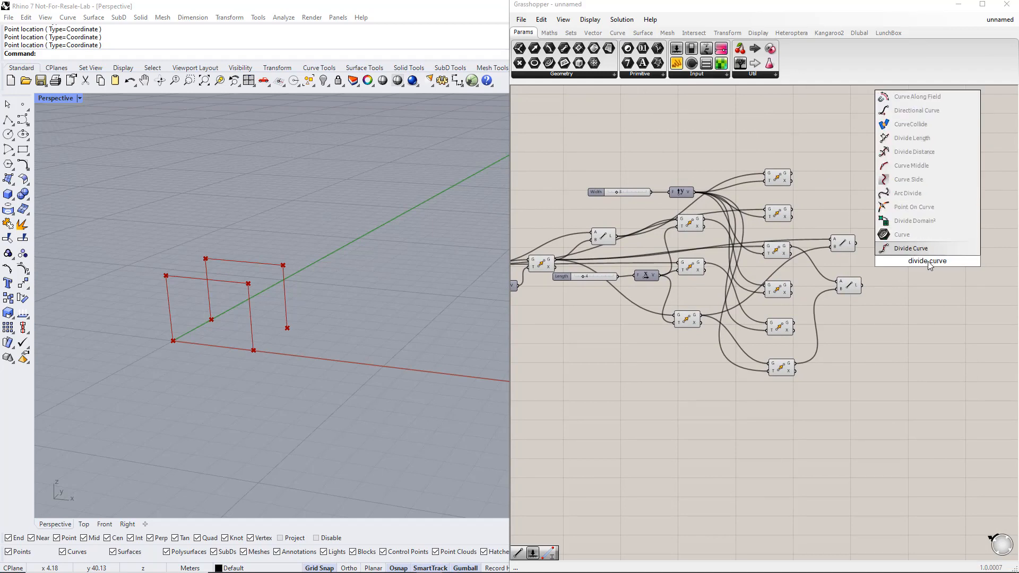
key("Return")
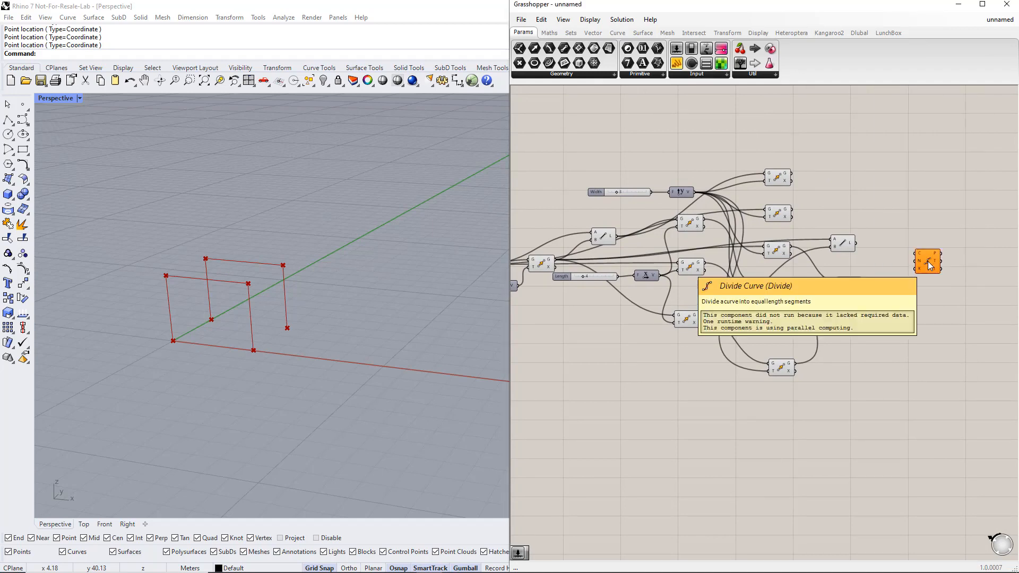
left_click_drag(927, 261, 931, 246)
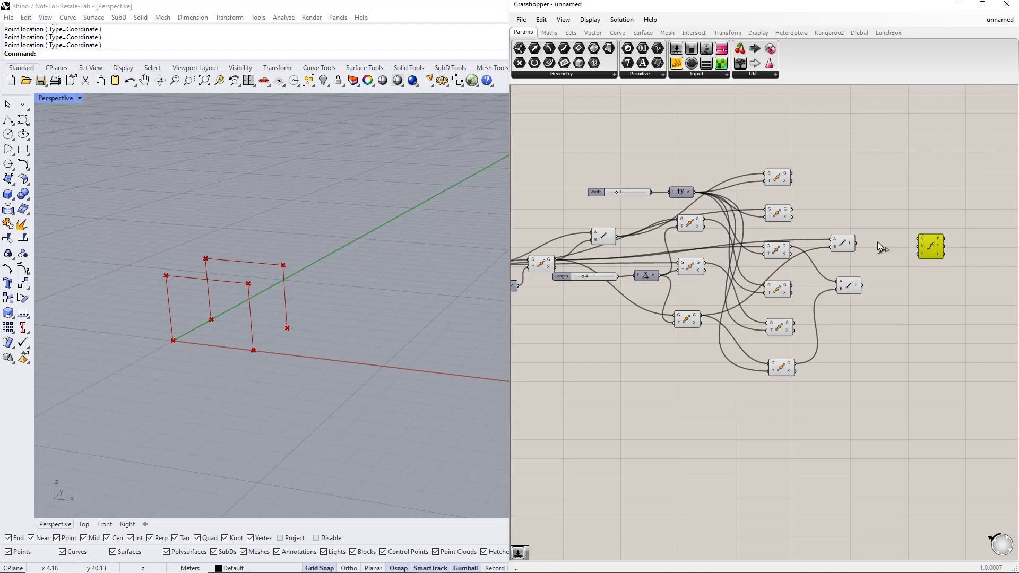
left_click_drag(856, 243, 922, 240)
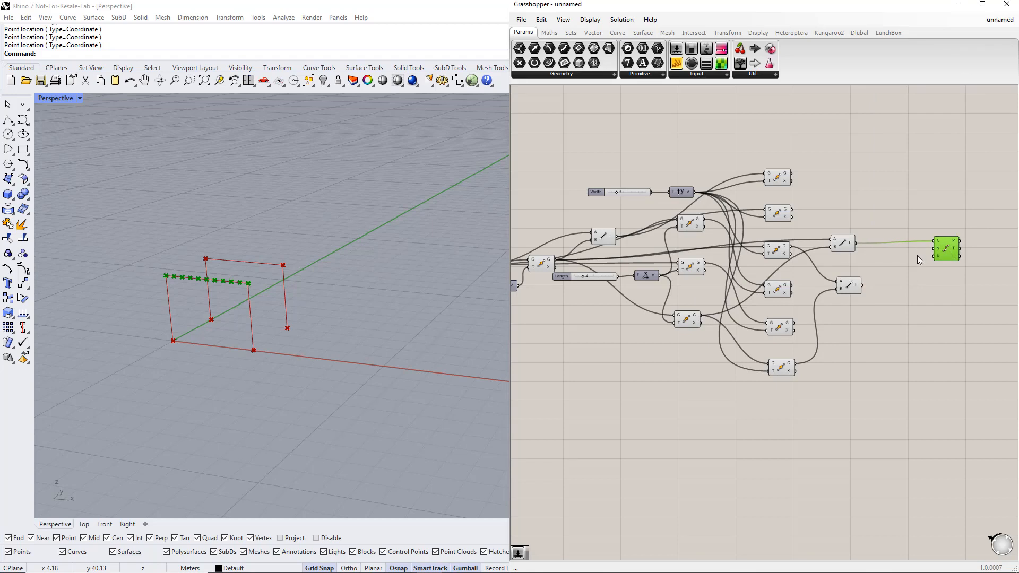
Add a number slider from 1 to 15, connect it to the Divide Curve count and rename it Number of Segments
double_click(908, 257)
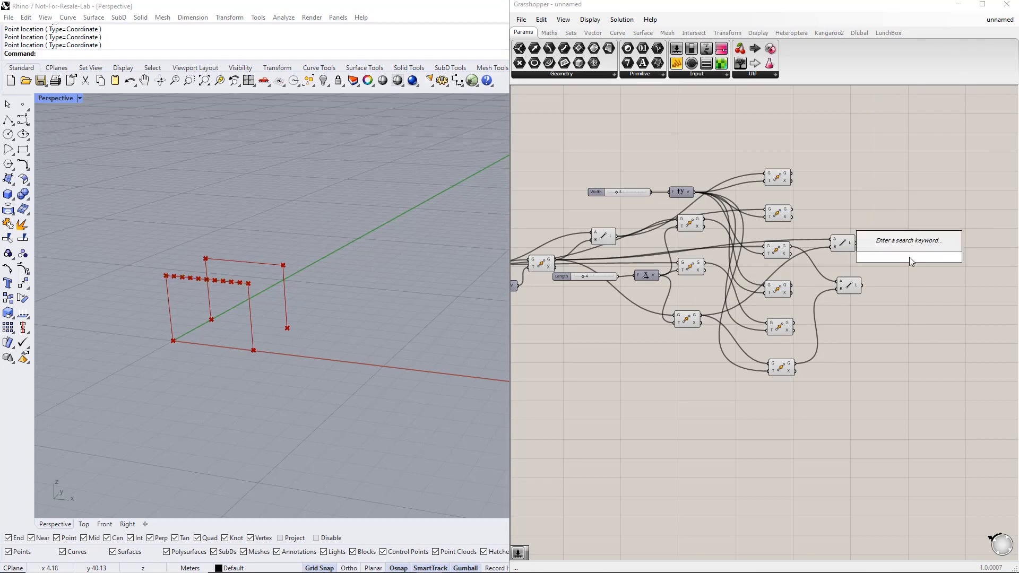
type("1..15")
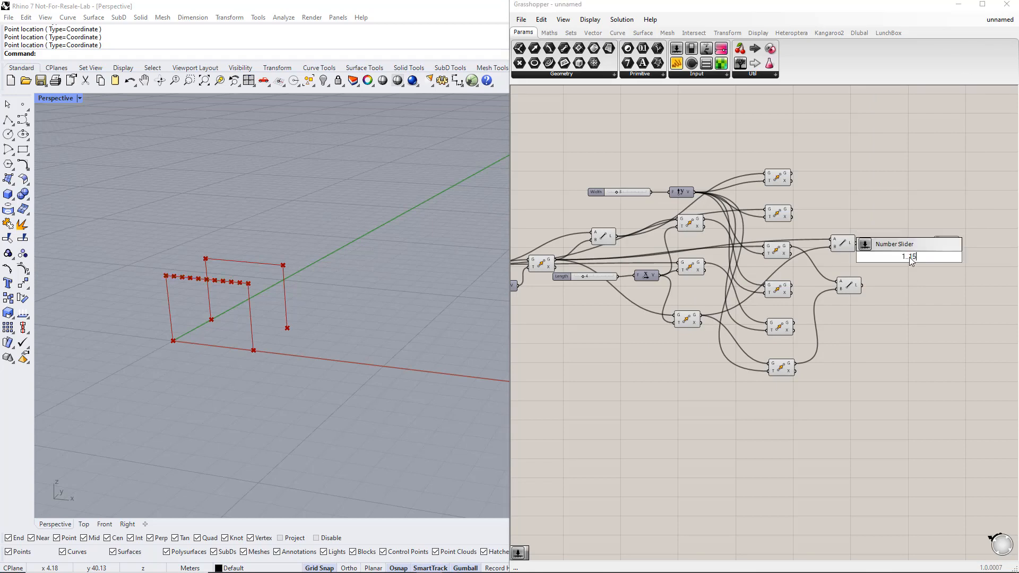
key("Return")
left_click_drag(901, 259, 934, 257)
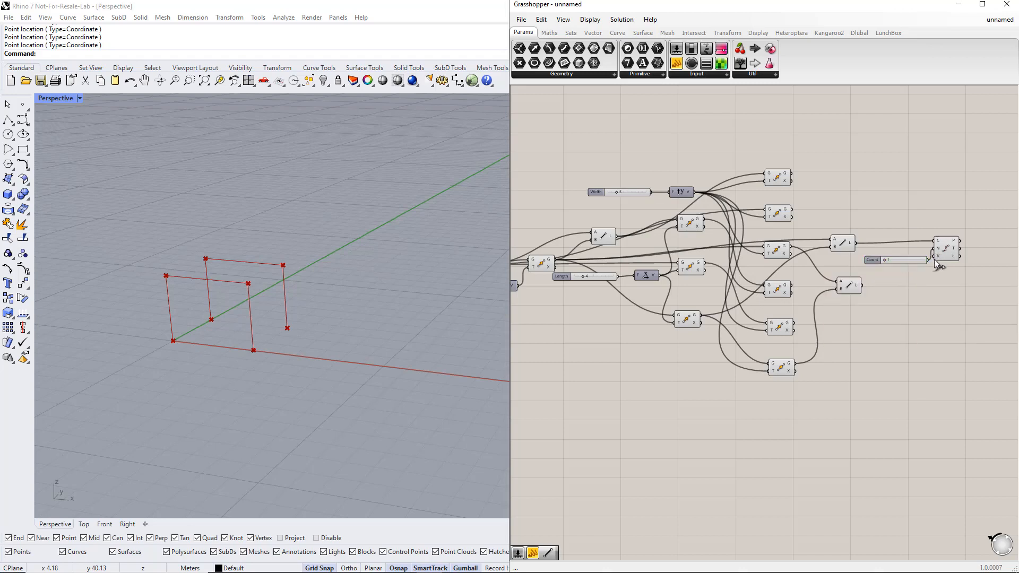
right_click(874, 260)
type("Num")
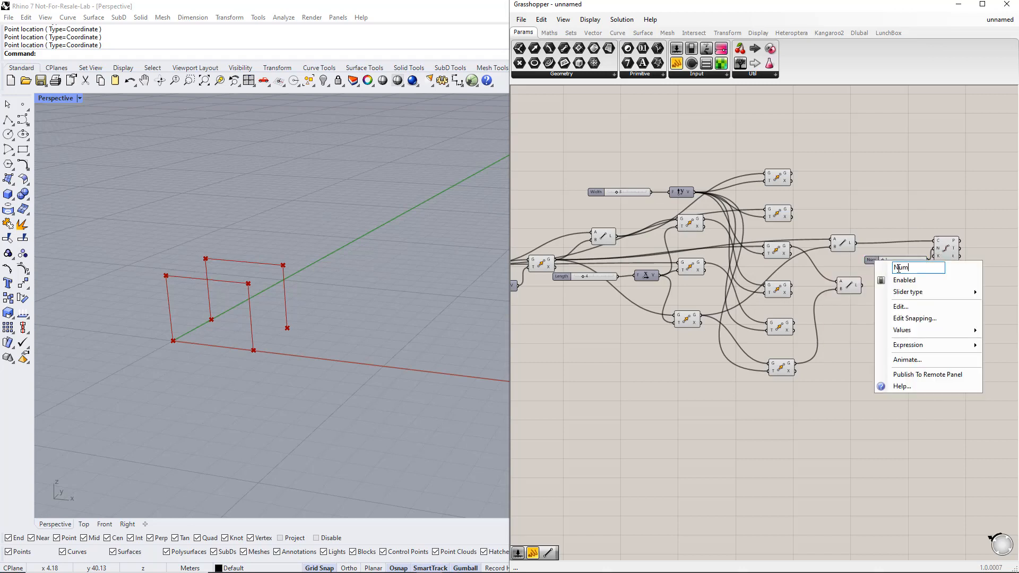
type("ber of Segments")
key("Return")
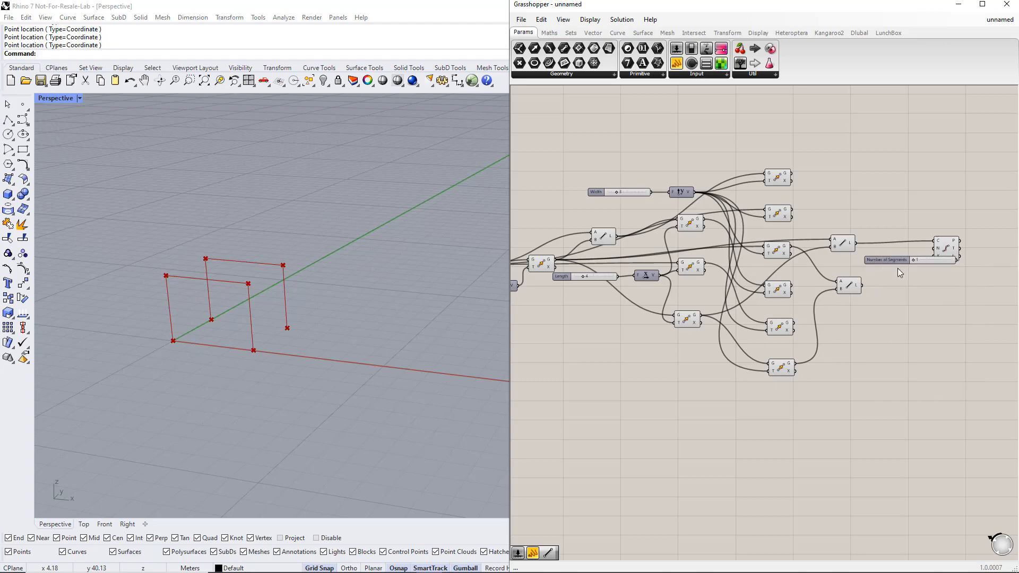
Duplicate Divide Curve for the second top line, sharing the same slider, and set Number of Segments to 4
left_click_drag(938, 256, 862, 286)
left_click(962, 317)
right_click_drag(964, 317, 855, 254)
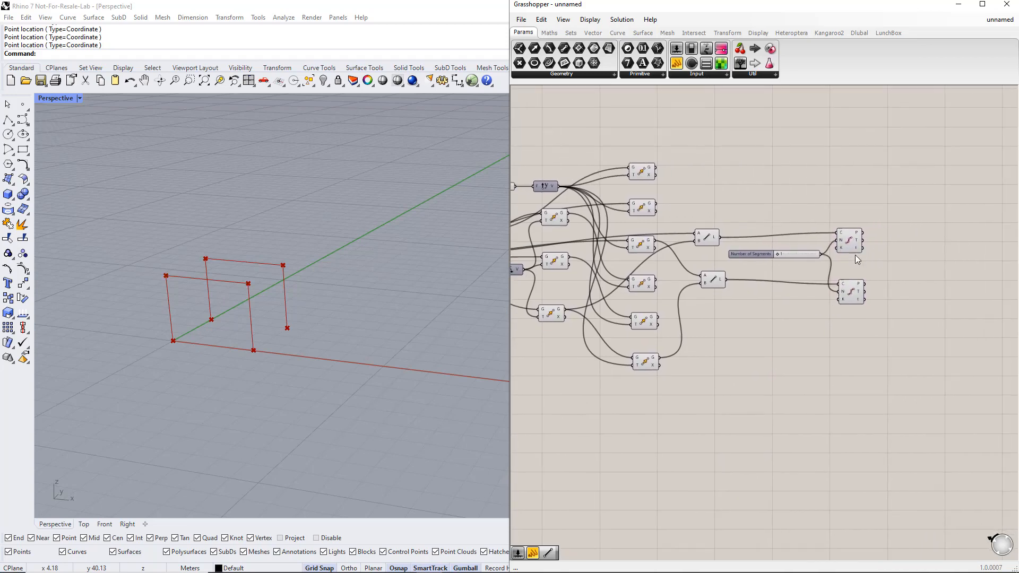
left_click_drag(852, 245, 858, 240)
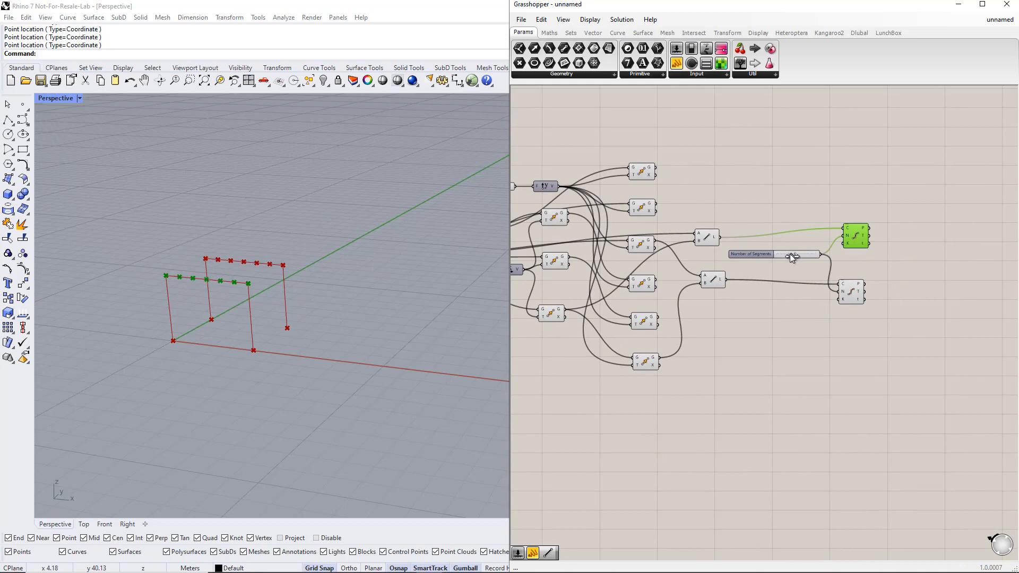
left_click_drag(791, 257, 784, 255)
left_click(905, 272)
Add a Line component and connect the division points of the two Divide Curve components to its start and end inputs
right_click_drag(905, 271, 853, 267)
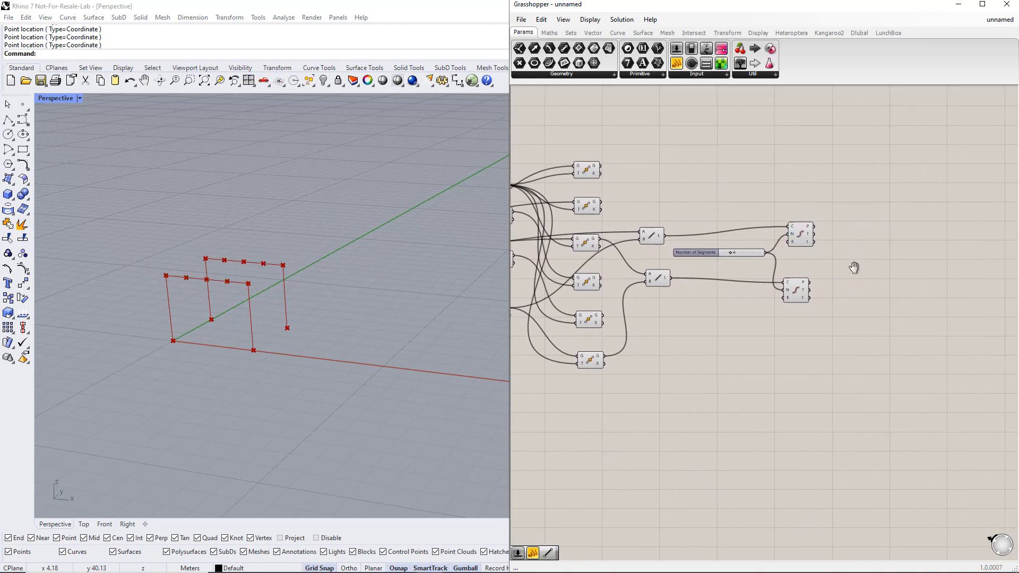
double_click(859, 268)
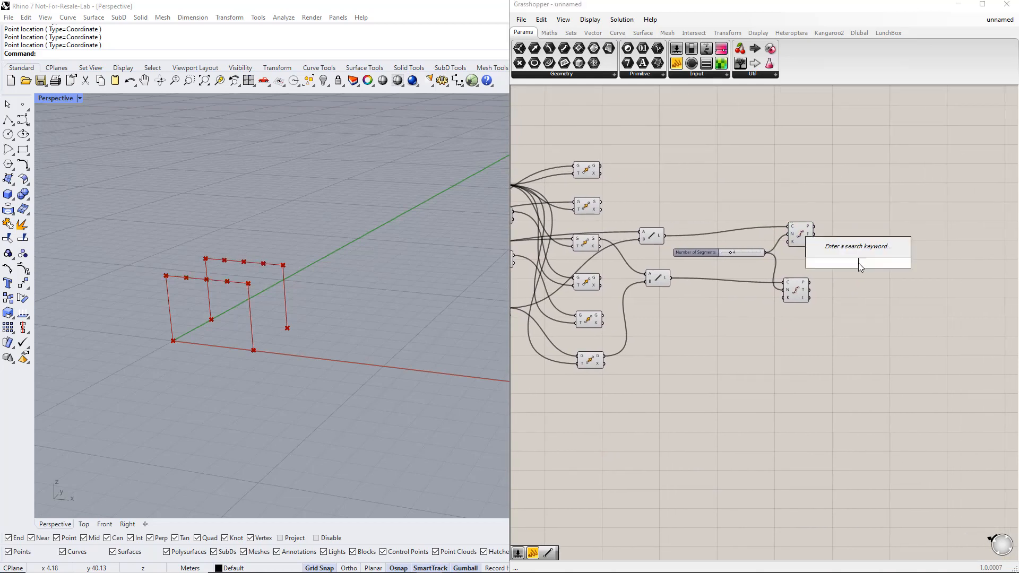
type("line")
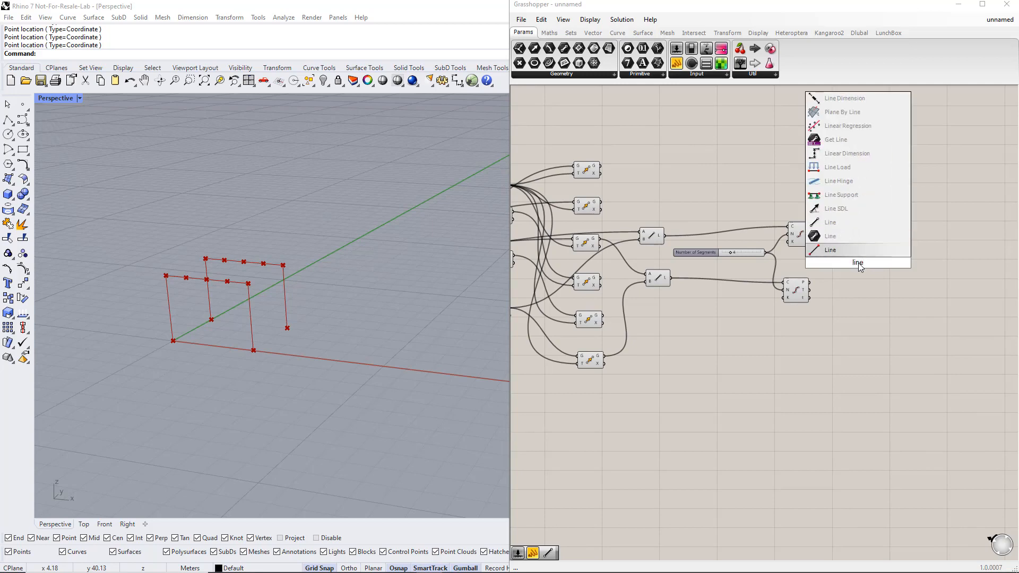
key("Return")
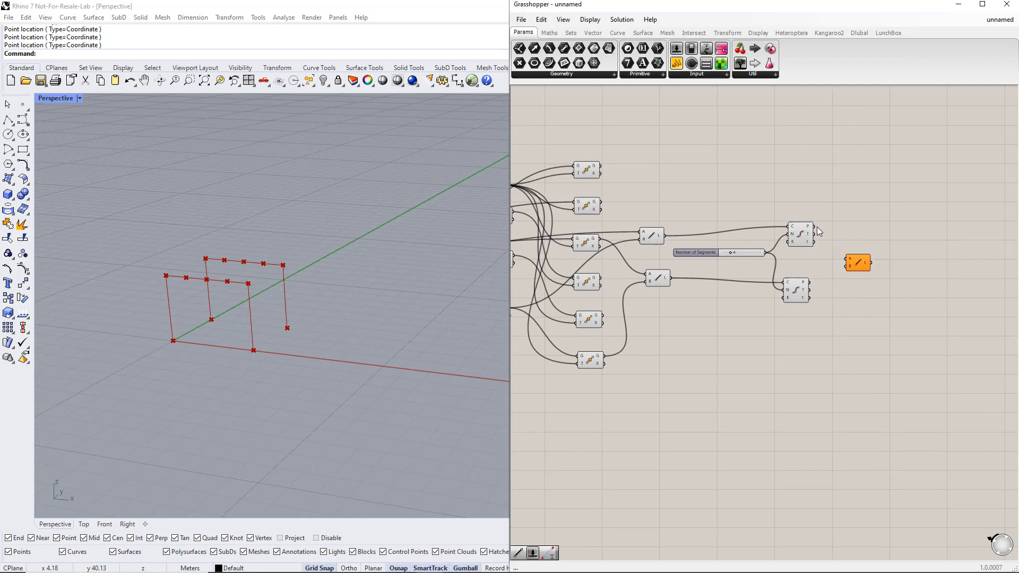
left_click_drag(814, 226, 848, 265)
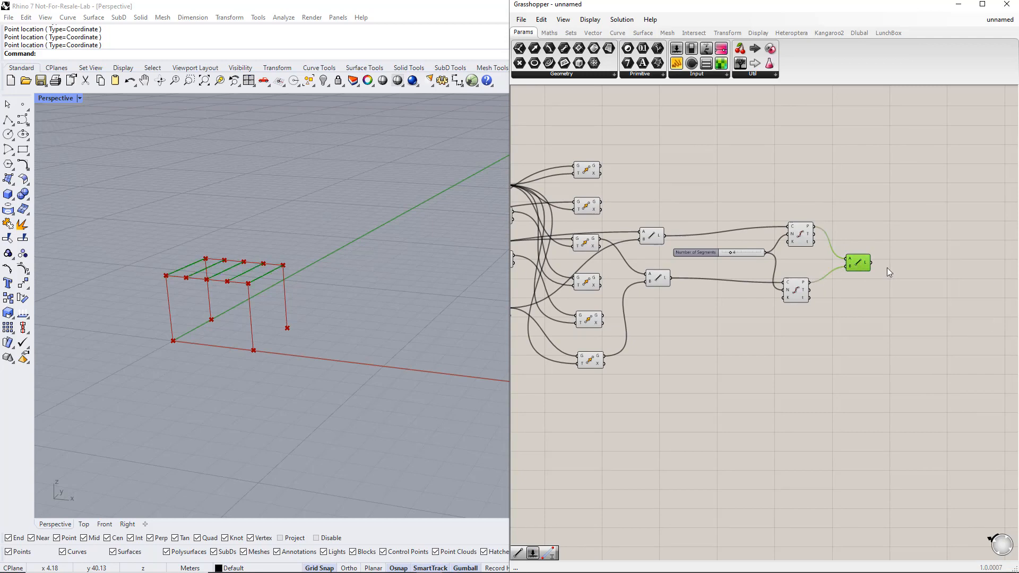
left_click(902, 273)
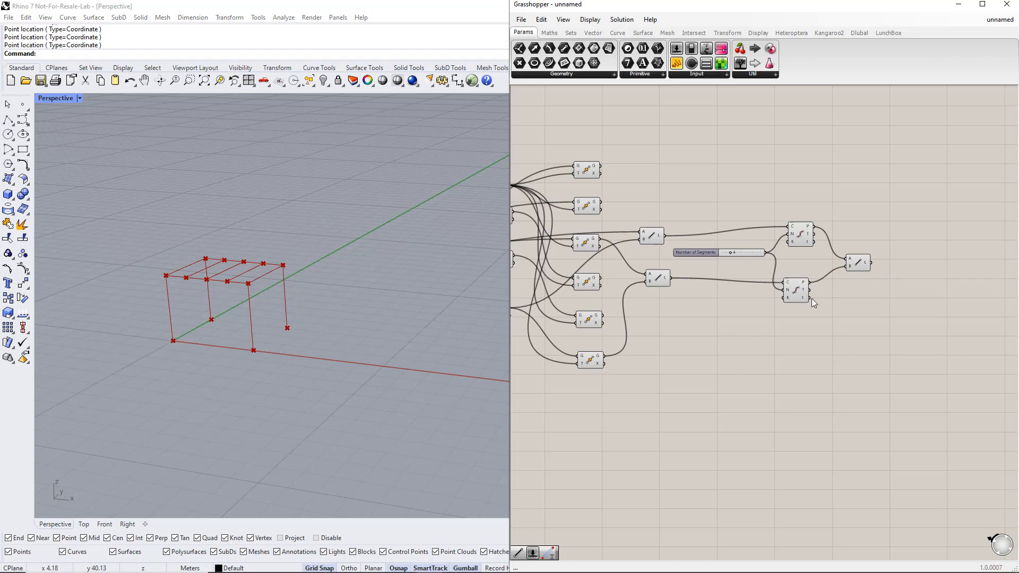
Identify the base point and its width-moved copy, and add a new Move component below the existing Move components
right_click_drag(666, 365, 857, 394)
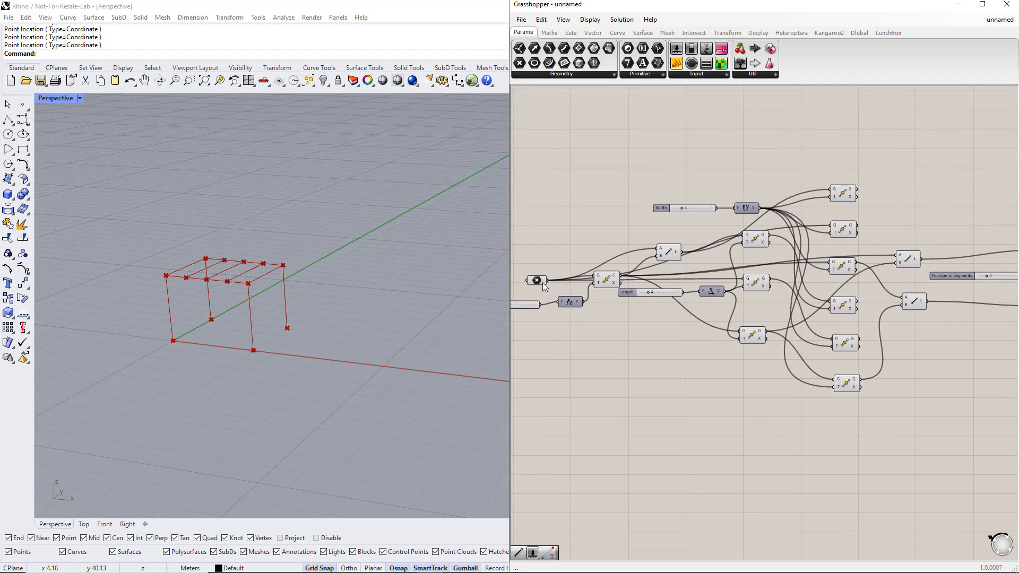
left_click(542, 282)
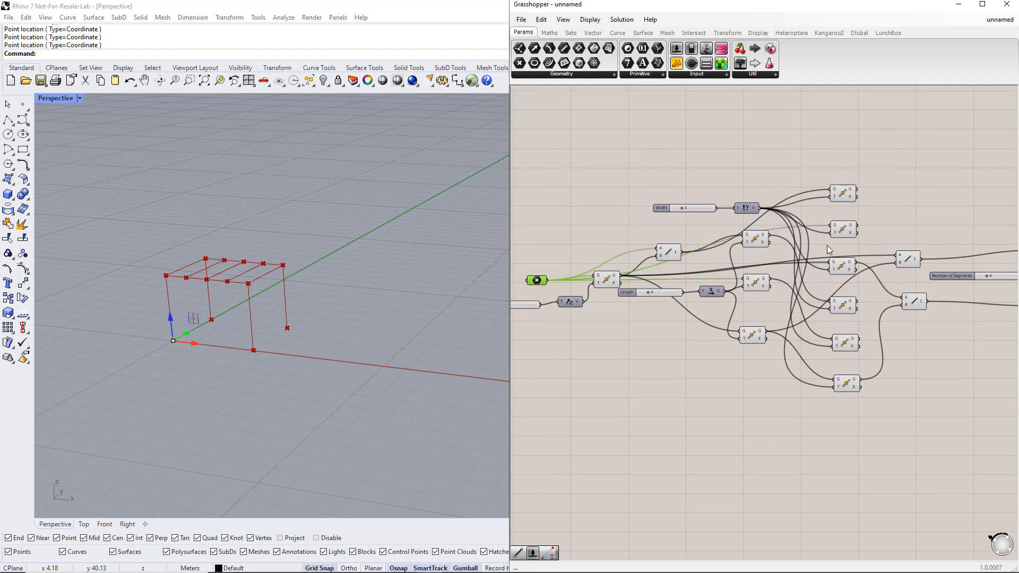
left_click(842, 228, "shift")
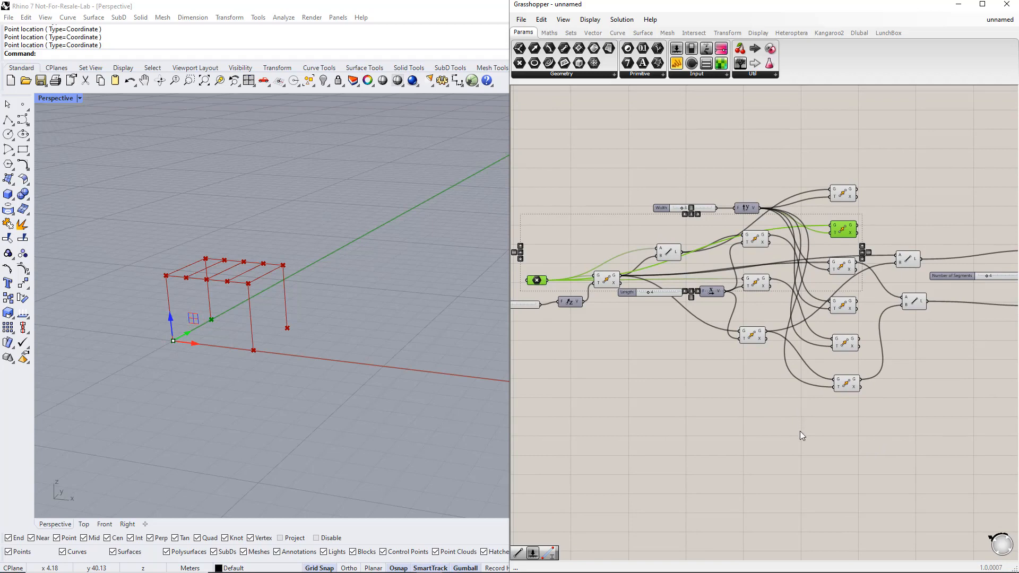
double_click(750, 419)
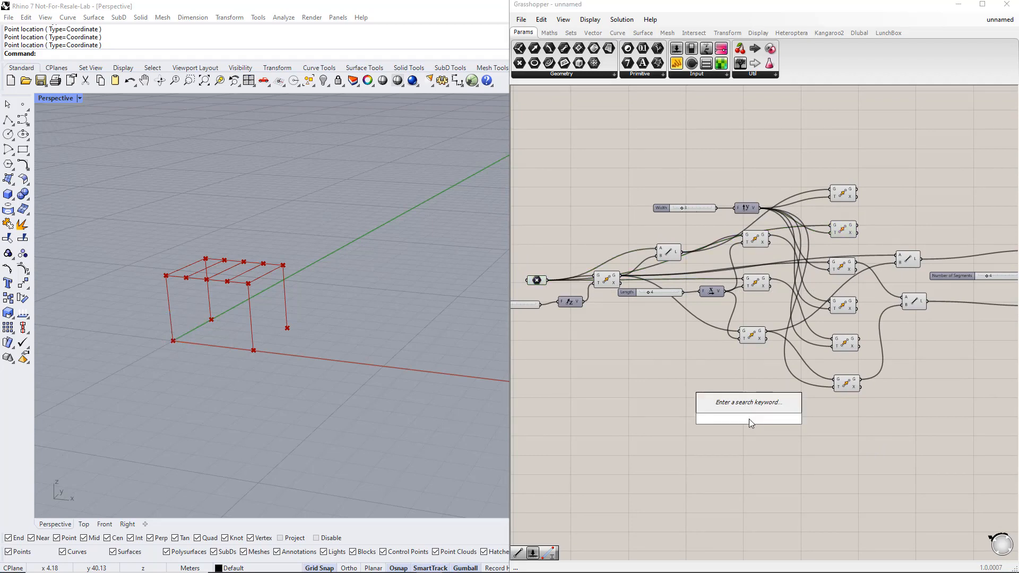
type("move")
key("Return")
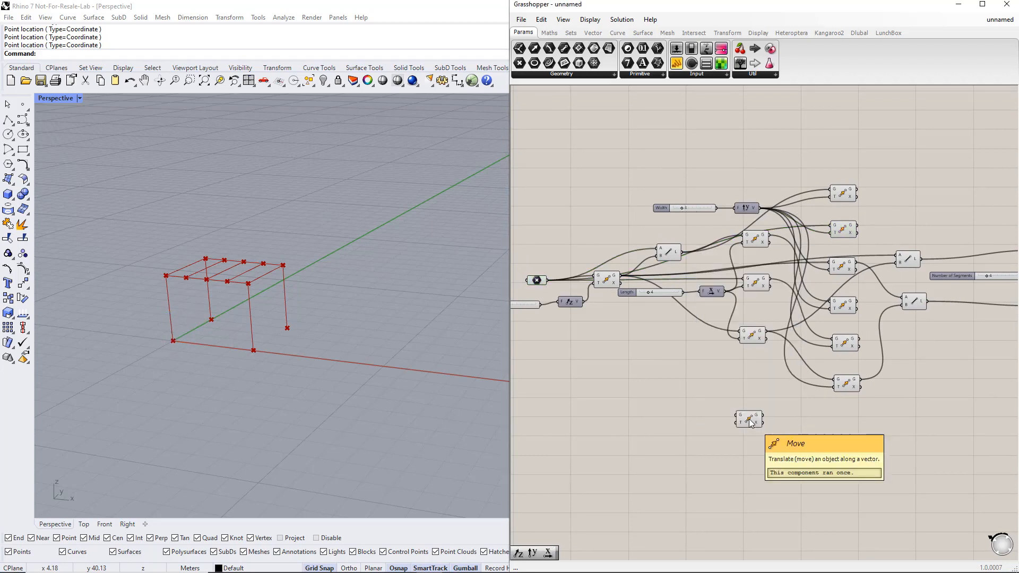
Add a Unit X vector as the new Move's translation and feed the base point into its geometry input
double_click(689, 418)
type("unit x")
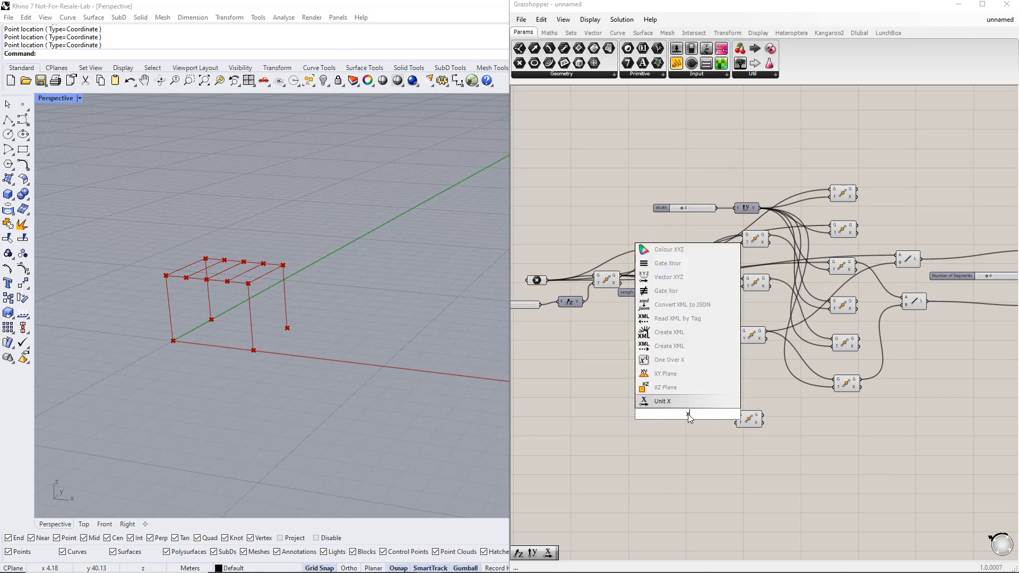
key("Return")
left_click_drag(700, 415, 736, 422)
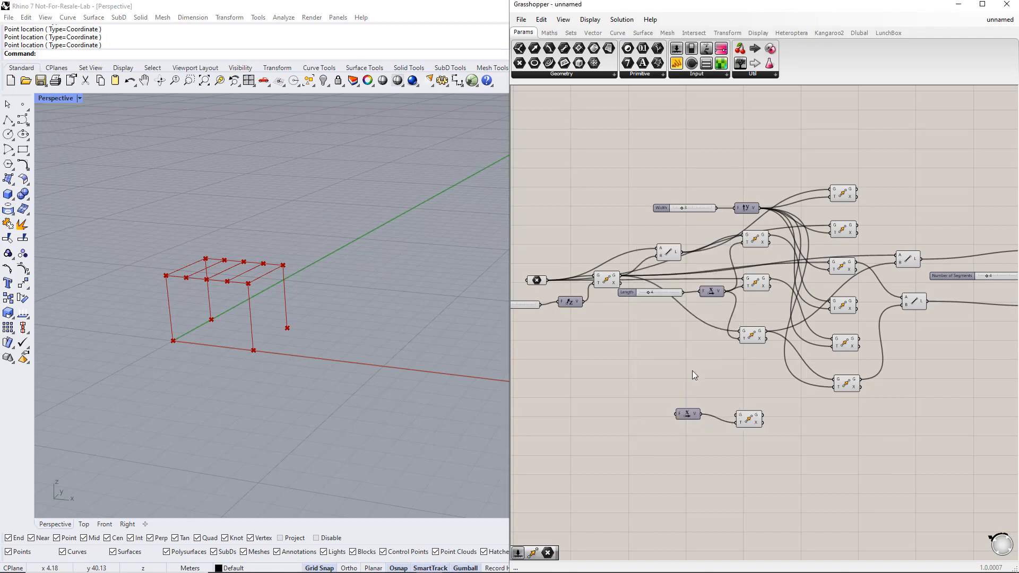
left_click_drag(552, 282, 709, 427)
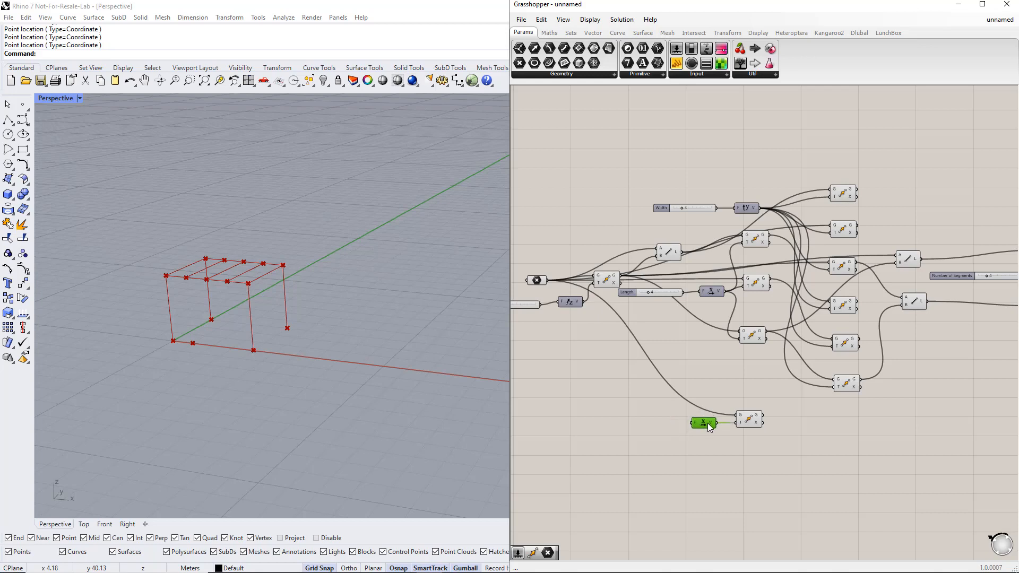
Add a number slider from 0 to 5, rename it Distance, connect it to the new Unit X factor and set it to 1
double_click(632, 424)
type("0.5")
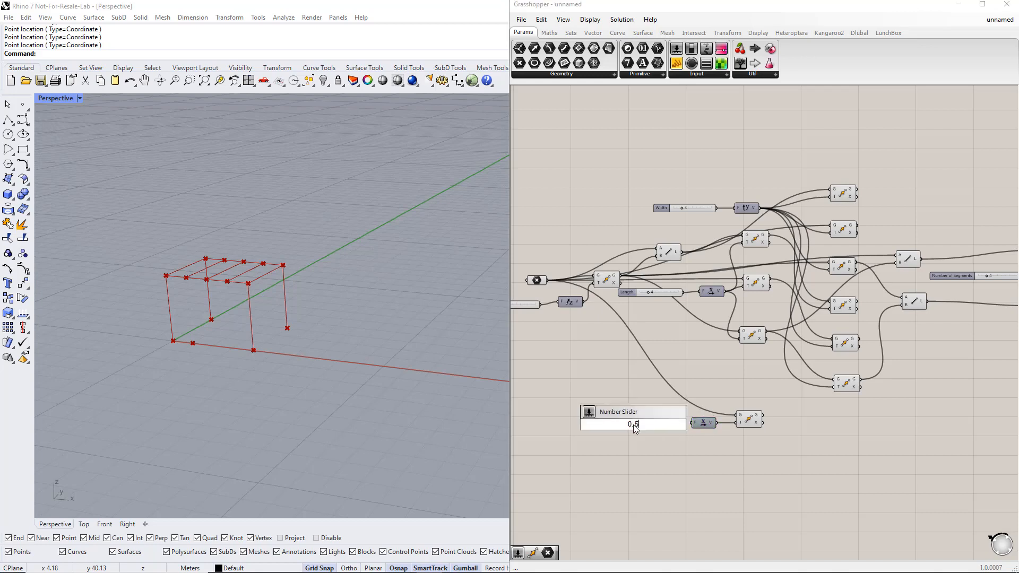
key("Return")
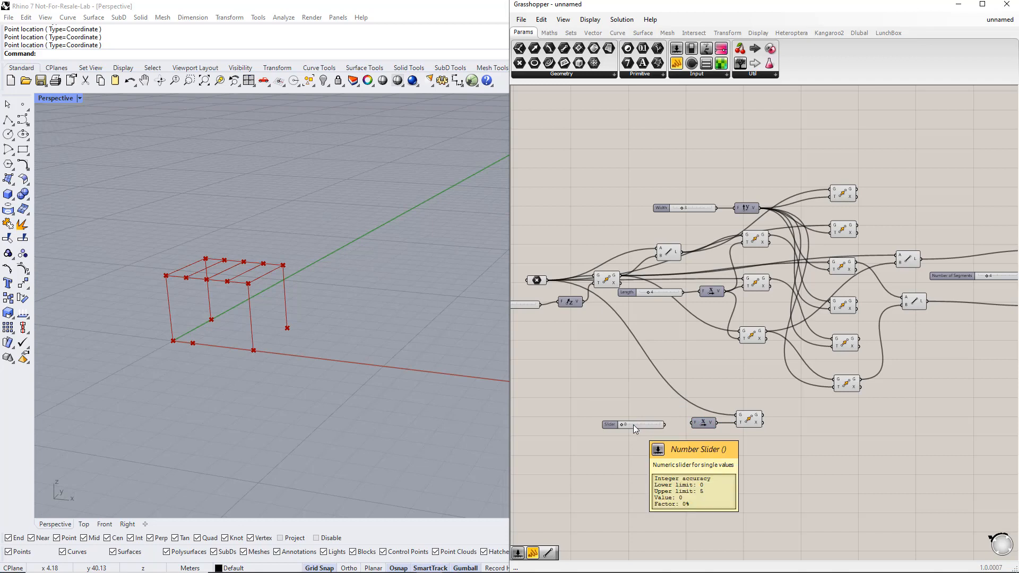
right_click(612, 425)
type("D")
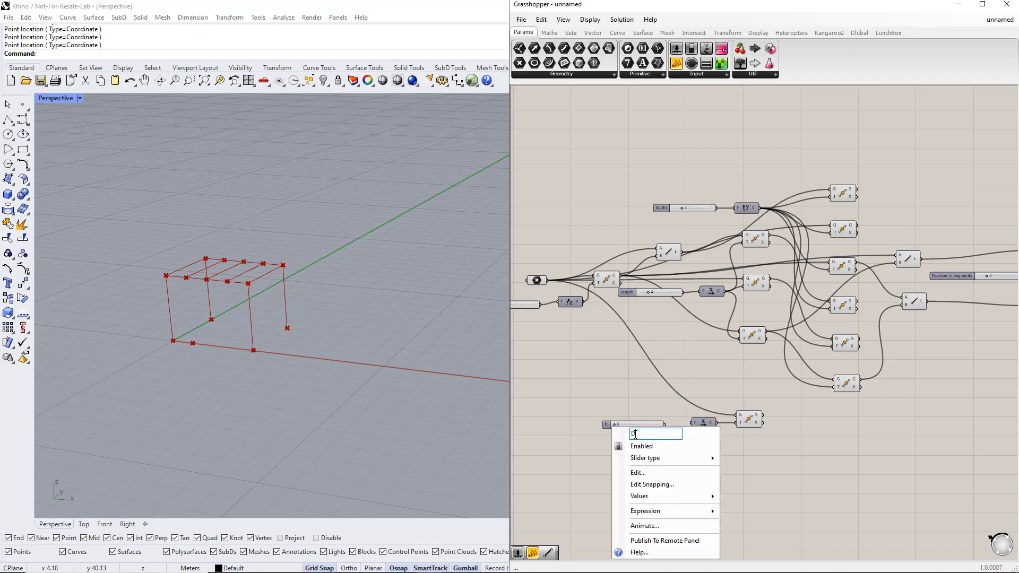
type("istance")
key("Return")
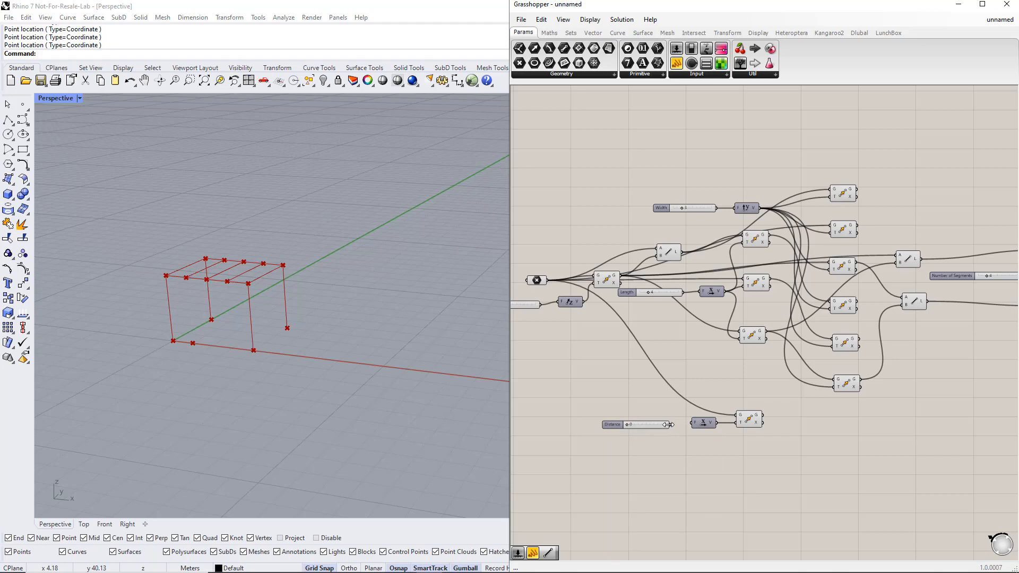
left_click_drag(670, 425, 687, 425)
Apply the expression -x to the translation input of the base point's new Move component
right_click(740, 422)
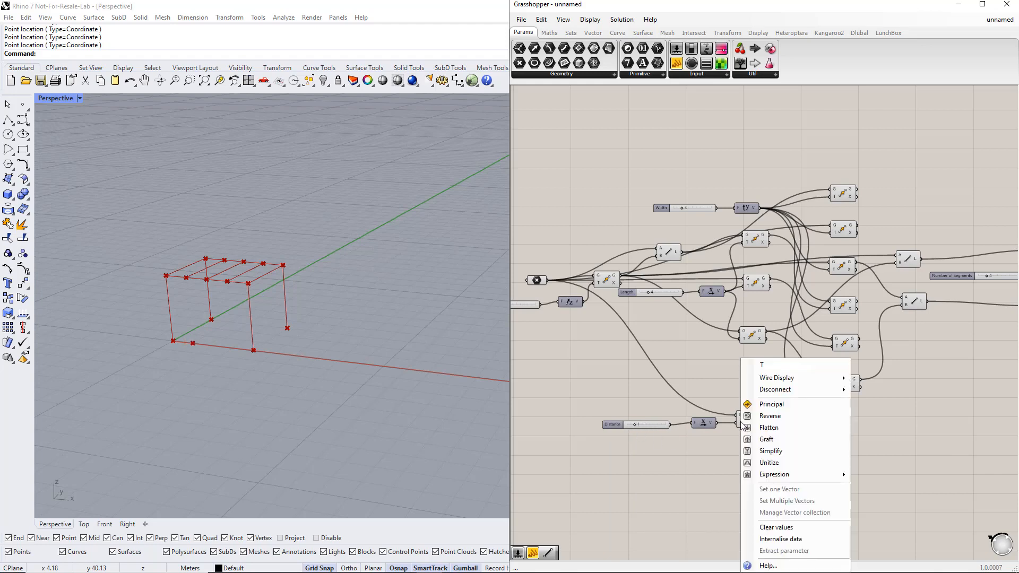
mouse_move(806, 477)
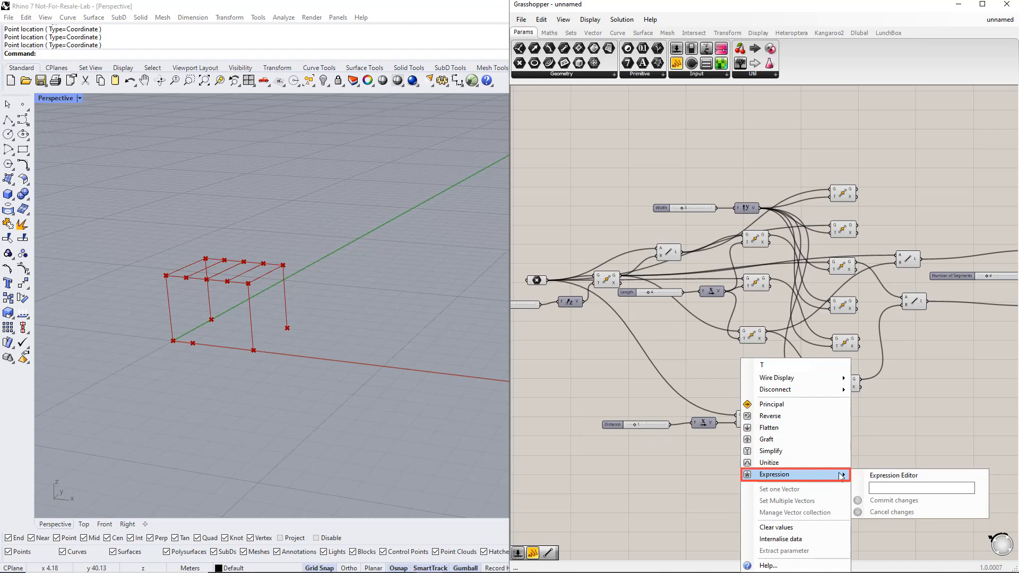
left_click(879, 488)
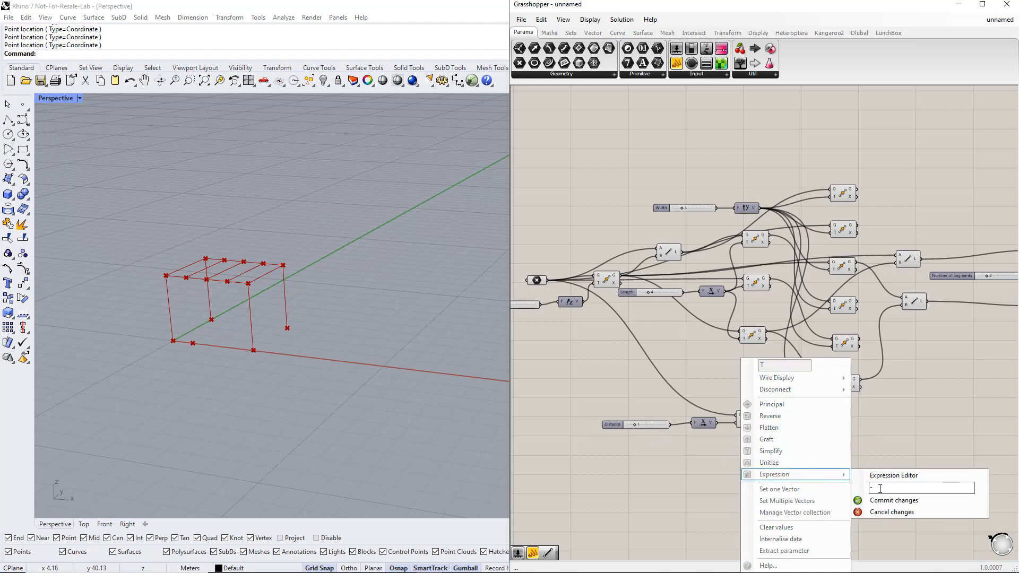
type("-x")
left_click(883, 501)
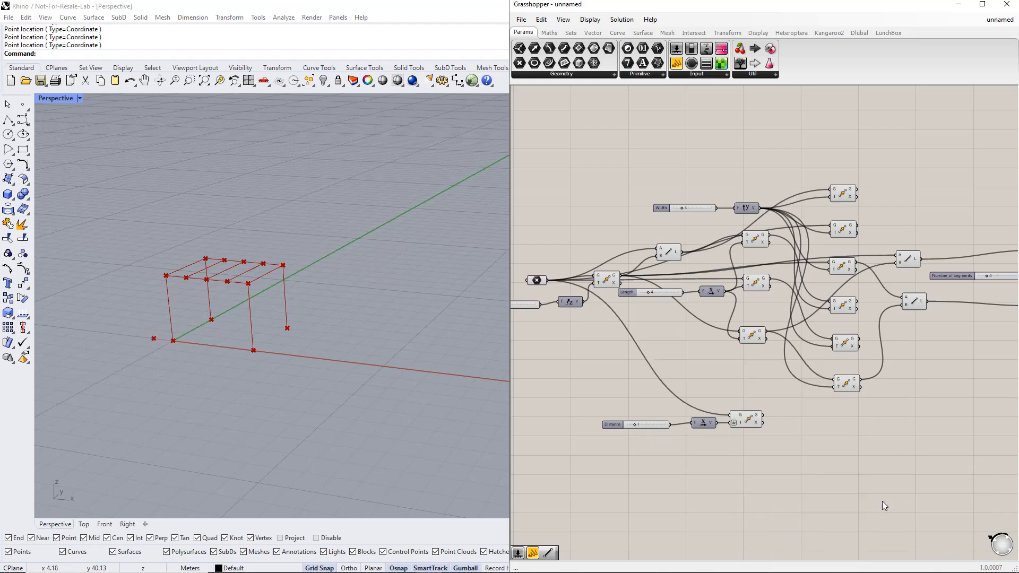
Change the Distance slider to floating-point numbers and set it to about 2.592
right_click(618, 426)
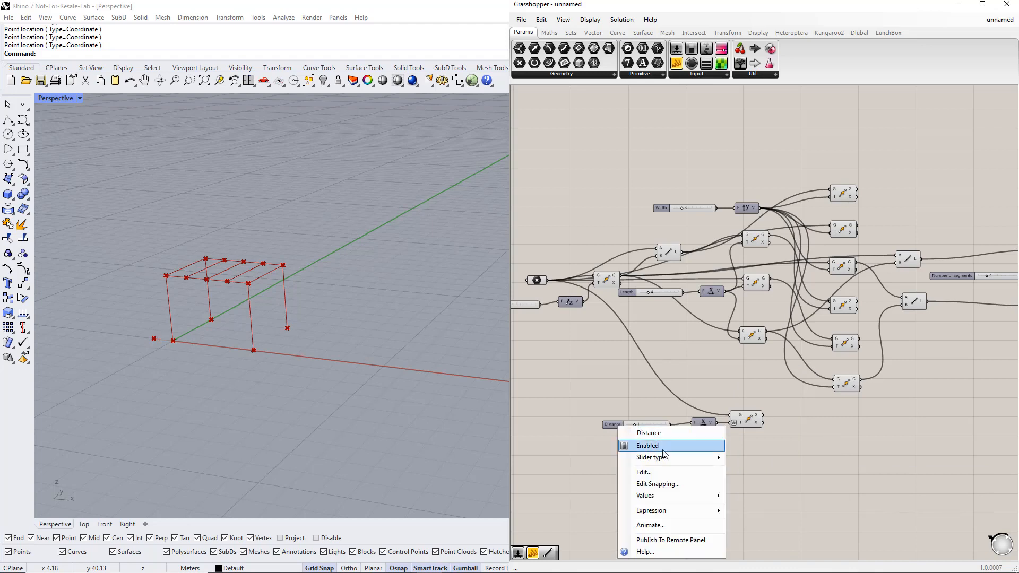
mouse_move(667, 460)
left_click(732, 458)
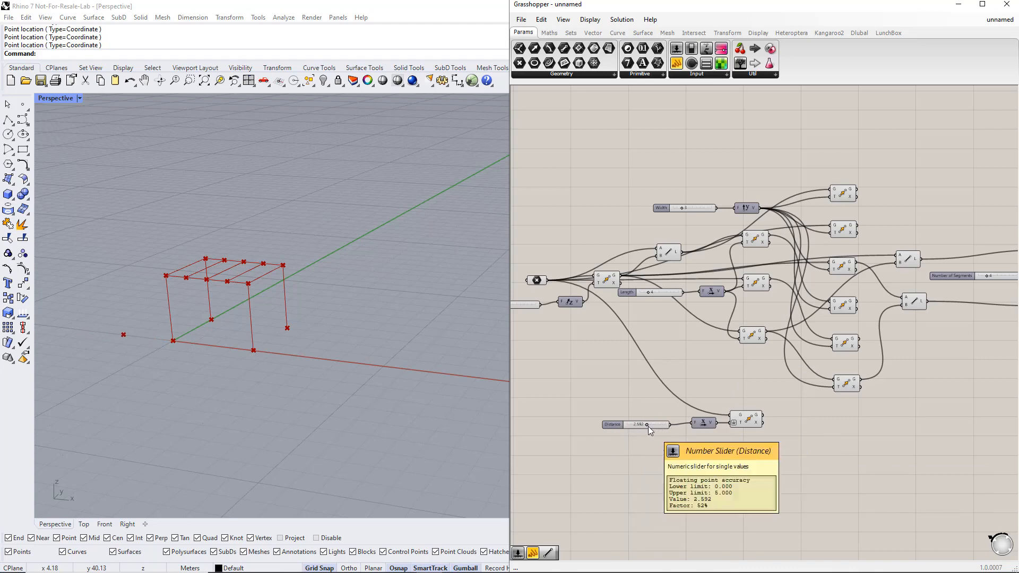
Duplicate the Distance-driven Move component and feed the width-moved base point into the copy's geometry input
left_click_drag(751, 419, 764, 451)
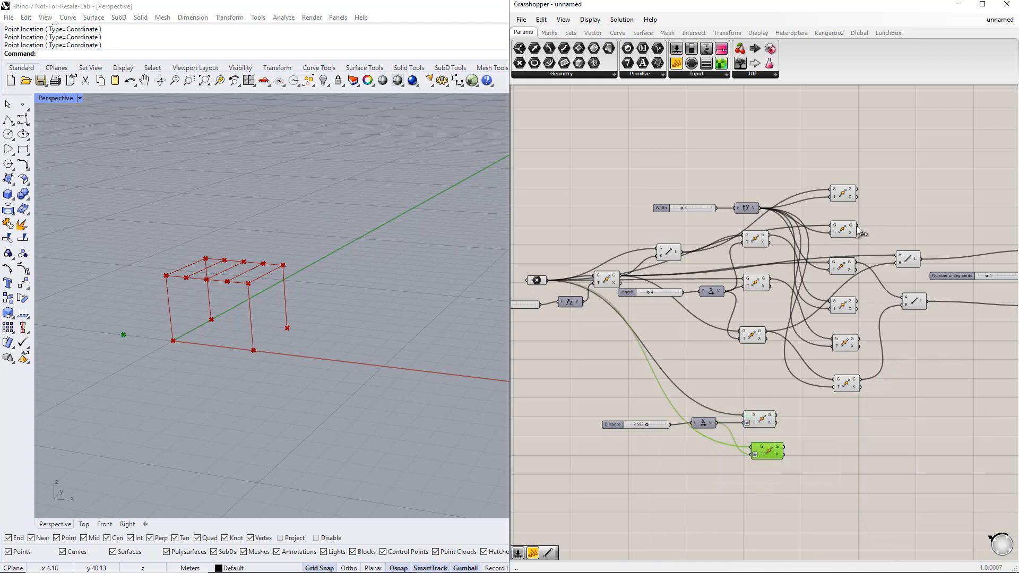
left_click_drag(856, 226, 790, 421)
left_click(877, 441)
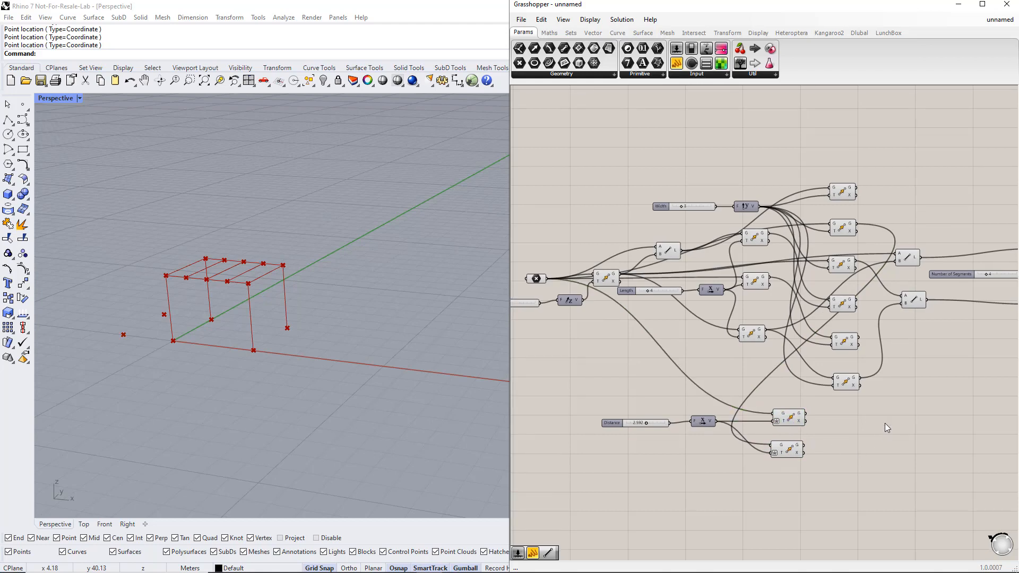
Add a Line component from the first Distance-offset point to the height-moved top point
double_click(880, 419)
type("line")
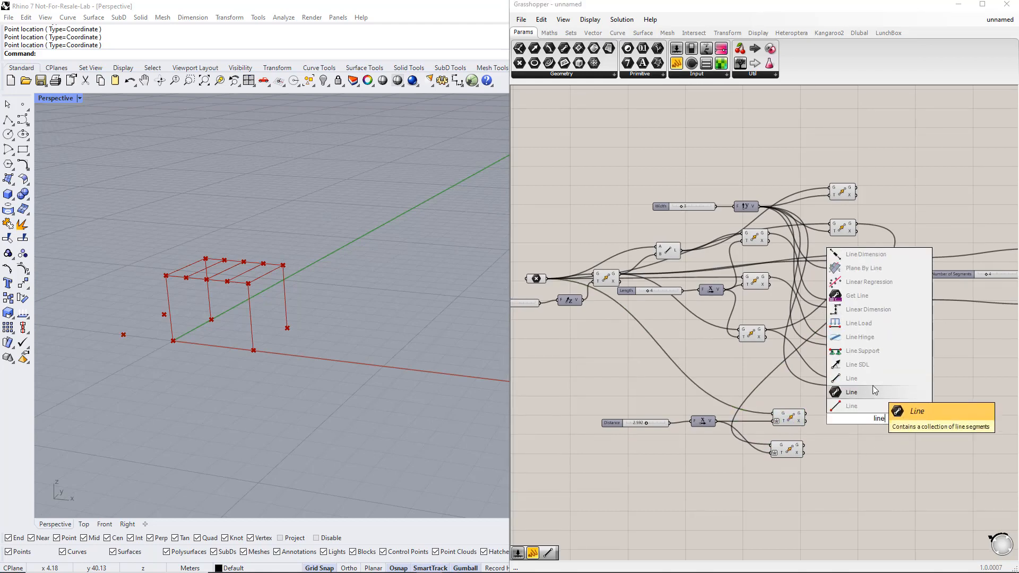
left_click(872, 385)
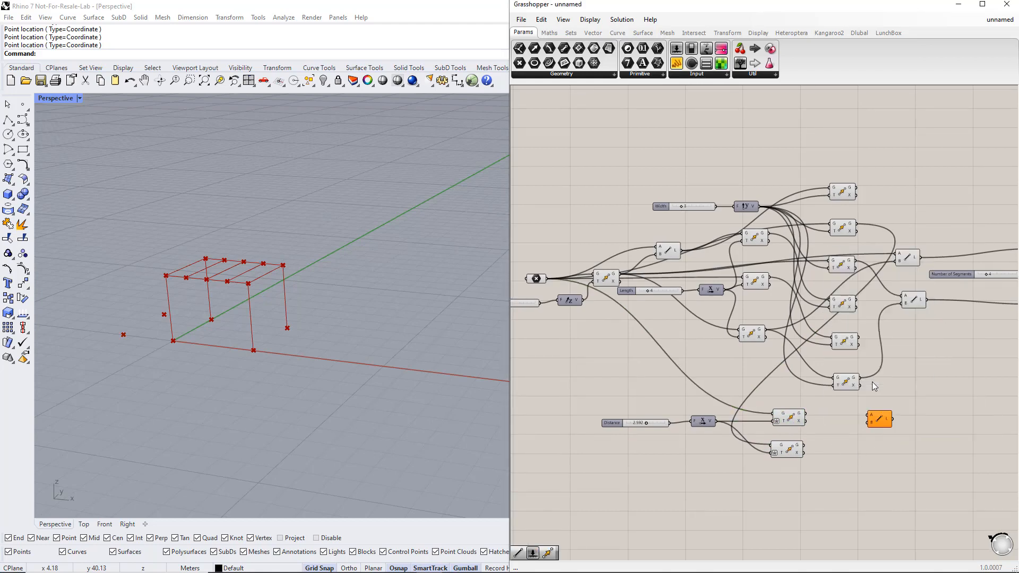
left_click(788, 420)
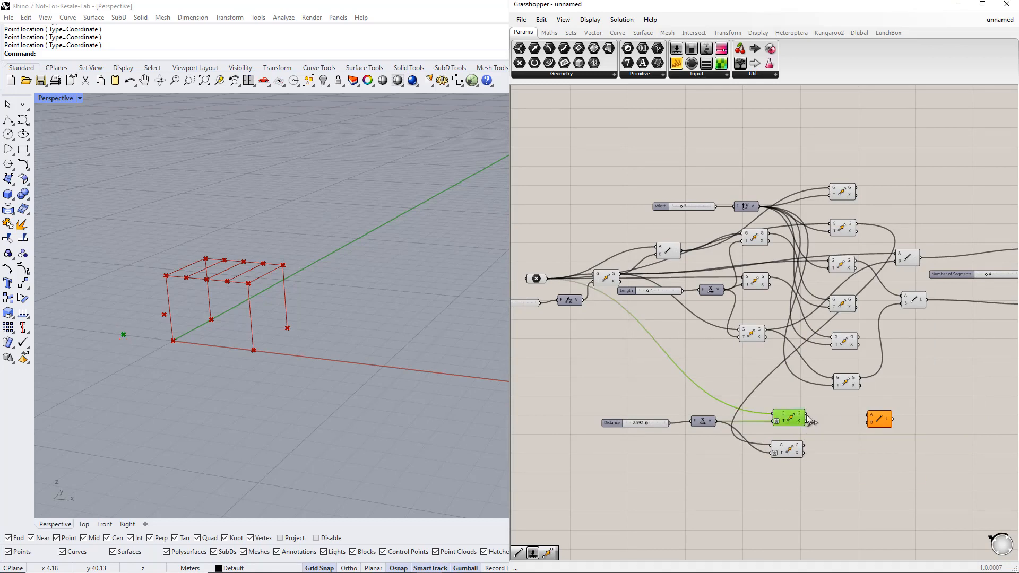
left_click_drag(807, 414, 863, 414)
left_click(613, 280)
left_click_drag(620, 275, 872, 427)
Add a second Line from the other offset point to the width-moved top point, and reposition both Line components below the Divide Curve components
double_click(894, 447)
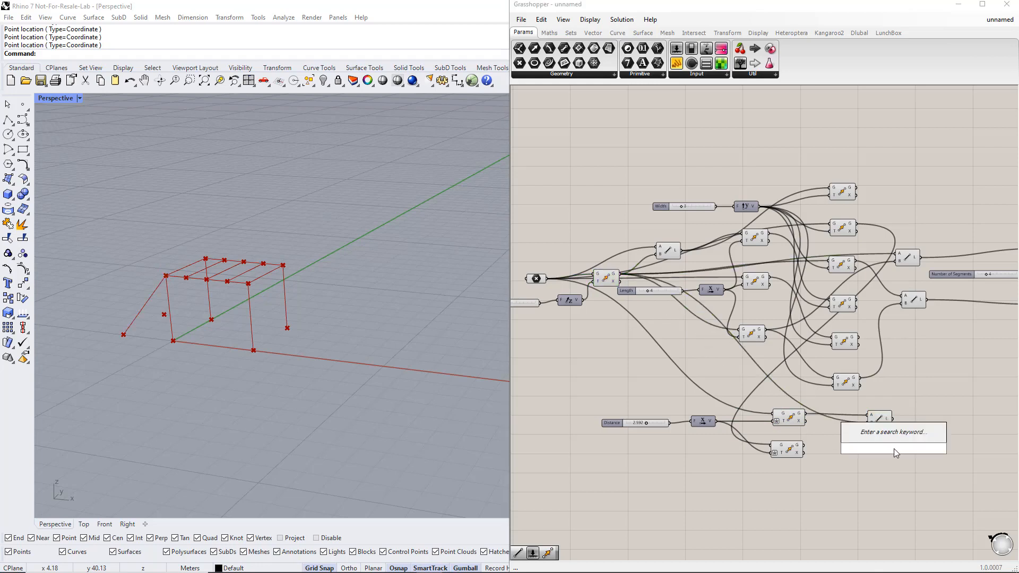
type("line")
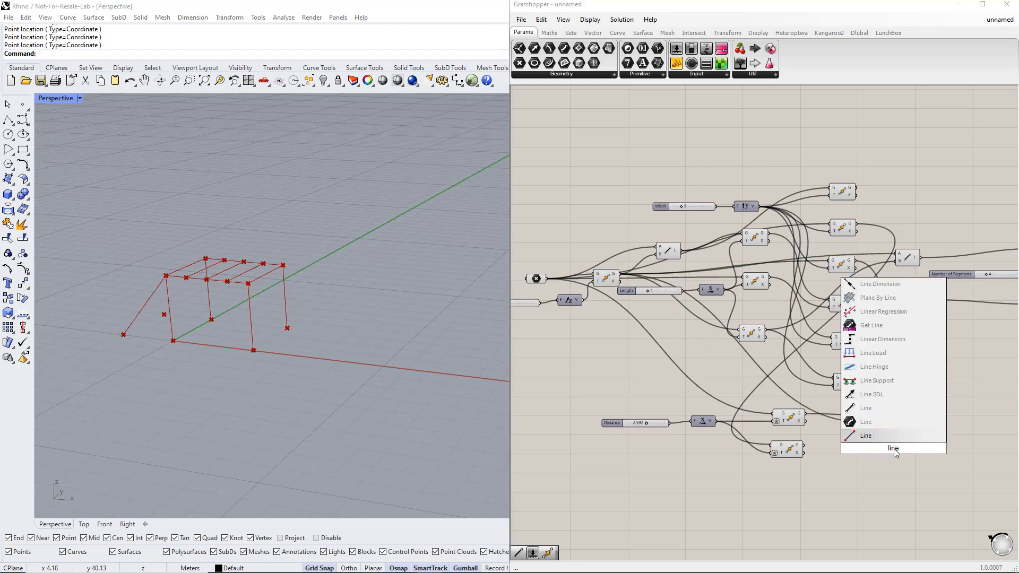
left_click(883, 412)
left_click_drag(892, 444, 879, 449)
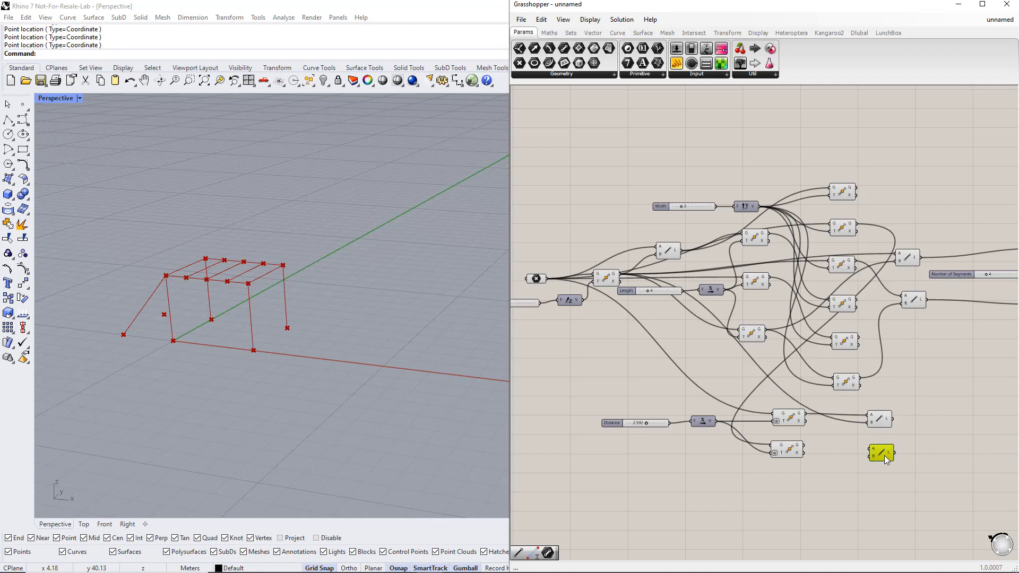
left_click(795, 451)
left_click_drag(804, 446, 871, 449)
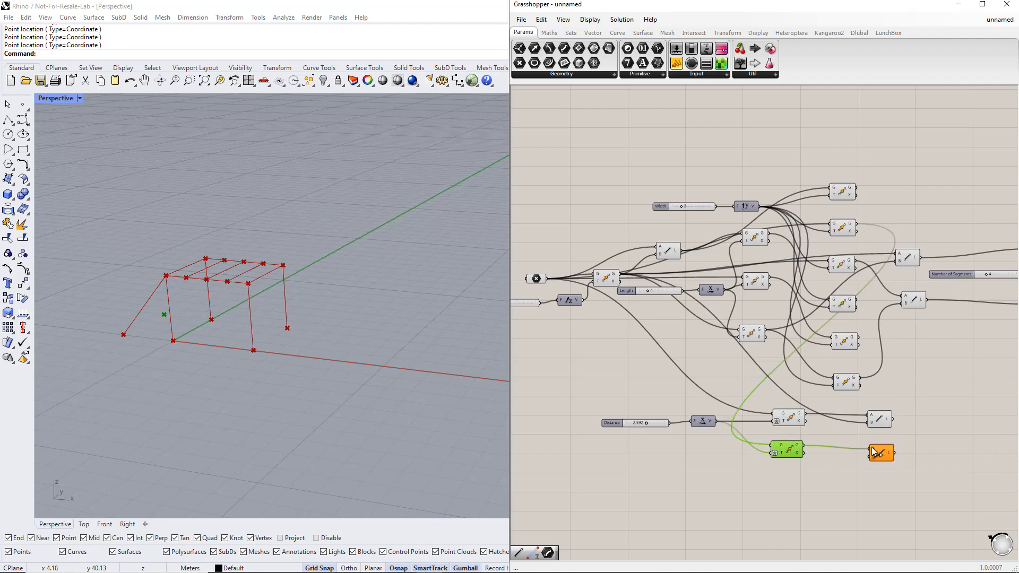
left_click(849, 268)
left_click_drag(855, 261, 883, 407)
right_click_drag(952, 433, 921, 429)
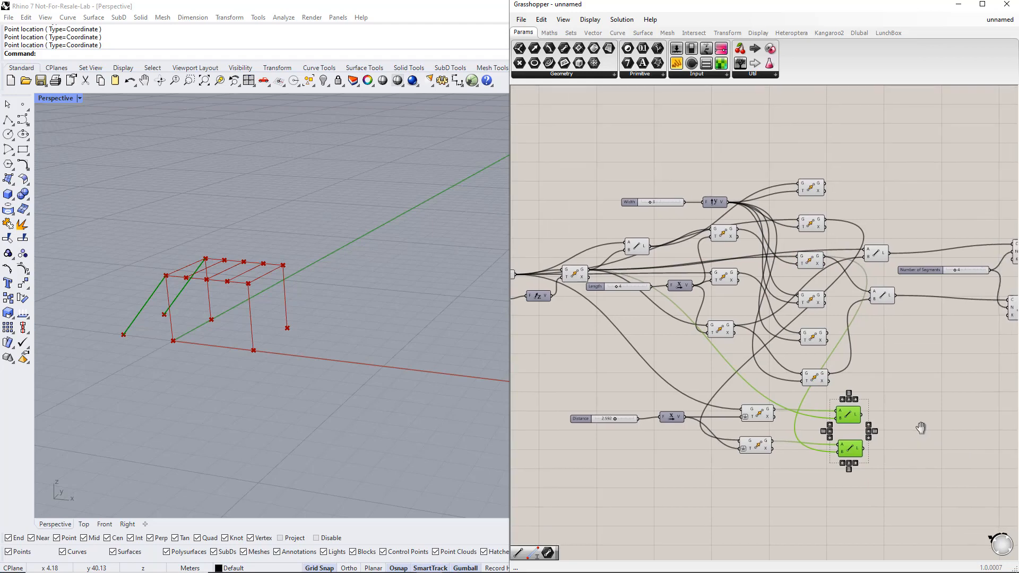
left_click_drag(851, 454, 989, 422)
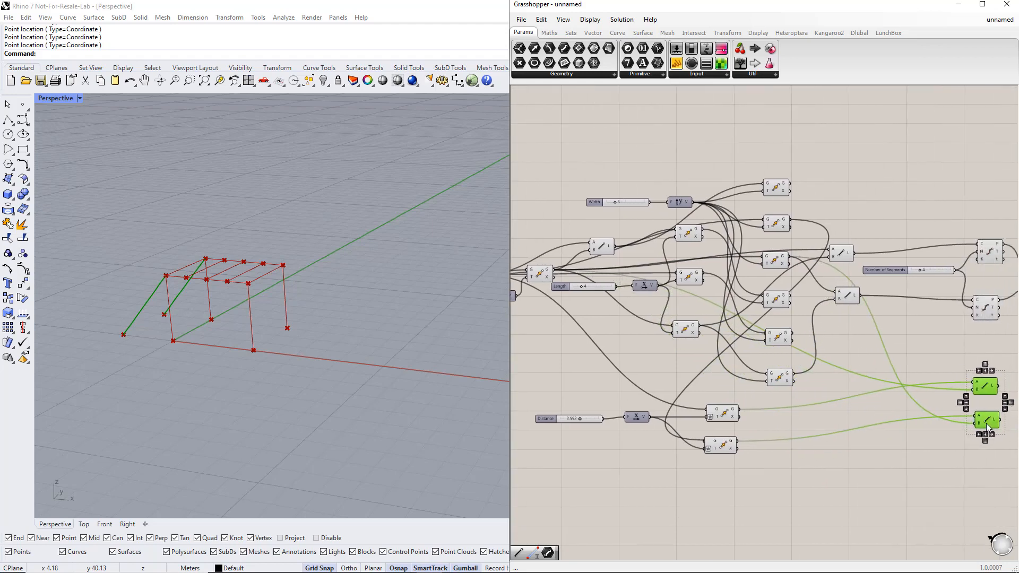
Move the two inclined-member Line components closer together beneath the Divide Curve components
left_click(909, 462)
scroll(909, 463, "down", 2)
right_click_drag(908, 463, 879, 399)
mouse_move(936, 350)
left_mouse_down()
mouse_move(966, 309)
mouse_move(970, 331)
mouse_move(976, 298)
left_mouse_up()
left_click(957, 320, "shift")
left_click(963, 381)
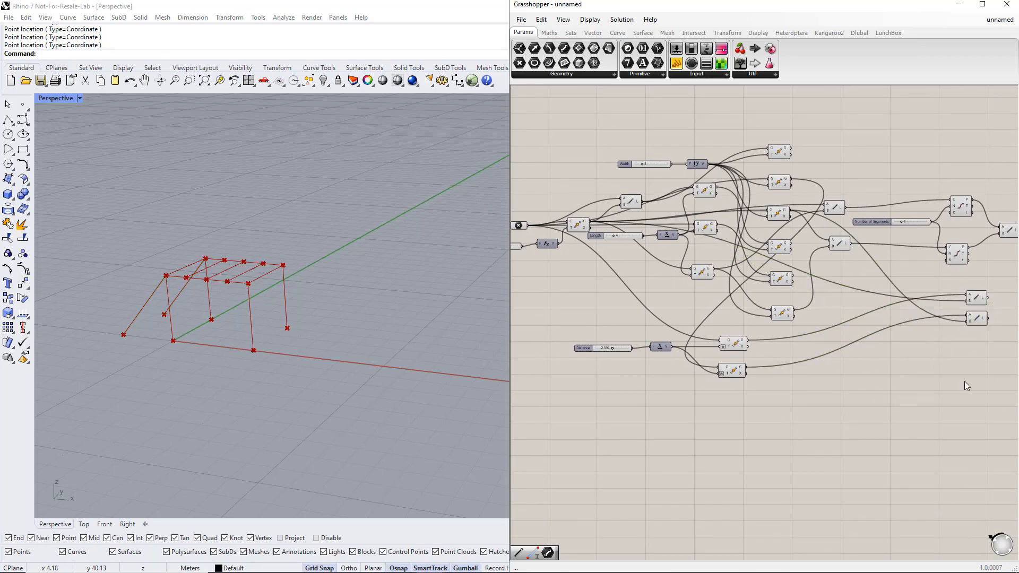
Examine which frame corners the base point and the height-, length- and width-driven Move components represent, for placing the diagonal braces
left_click(520, 226)
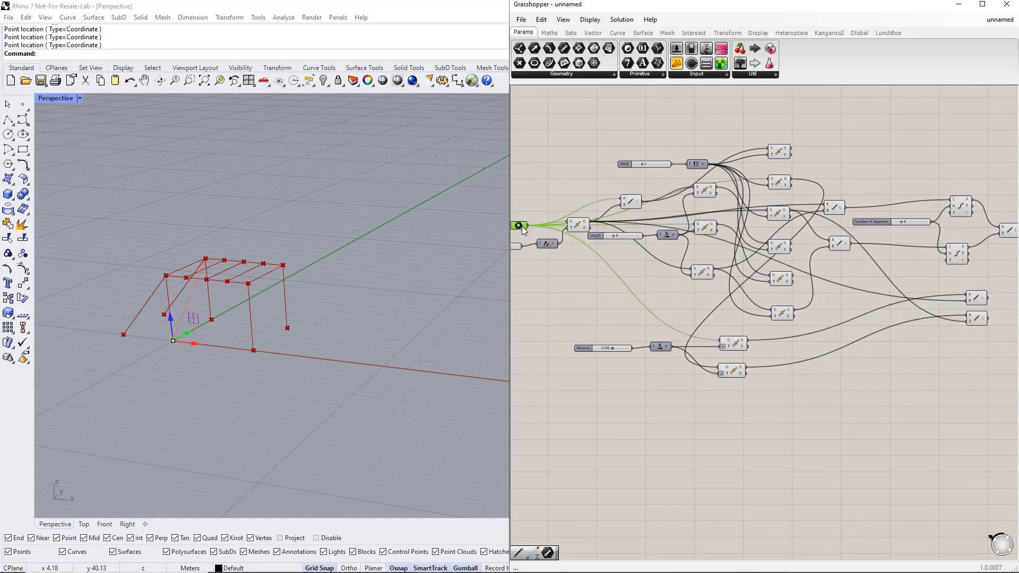
left_click(772, 213)
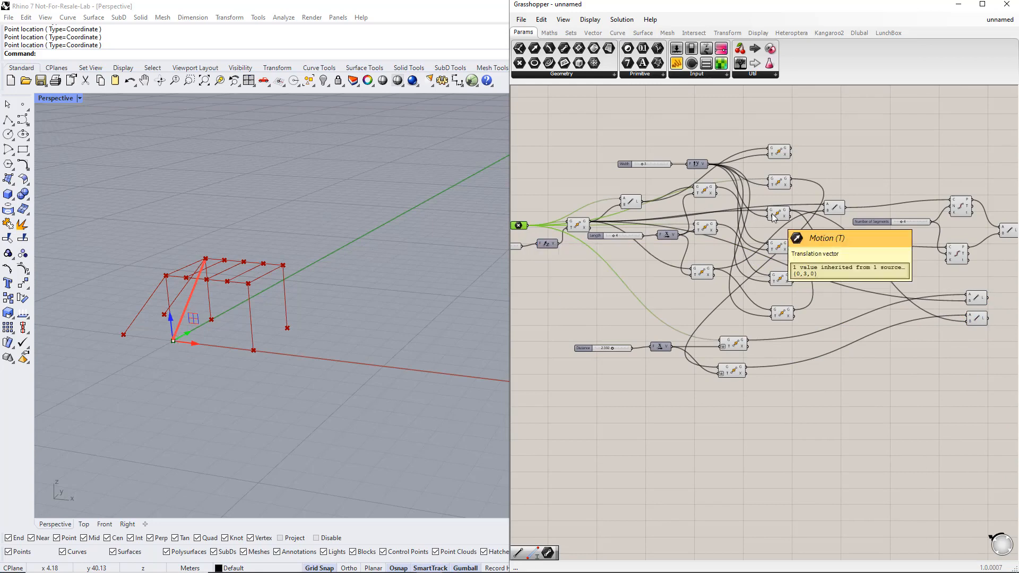
left_click(578, 225)
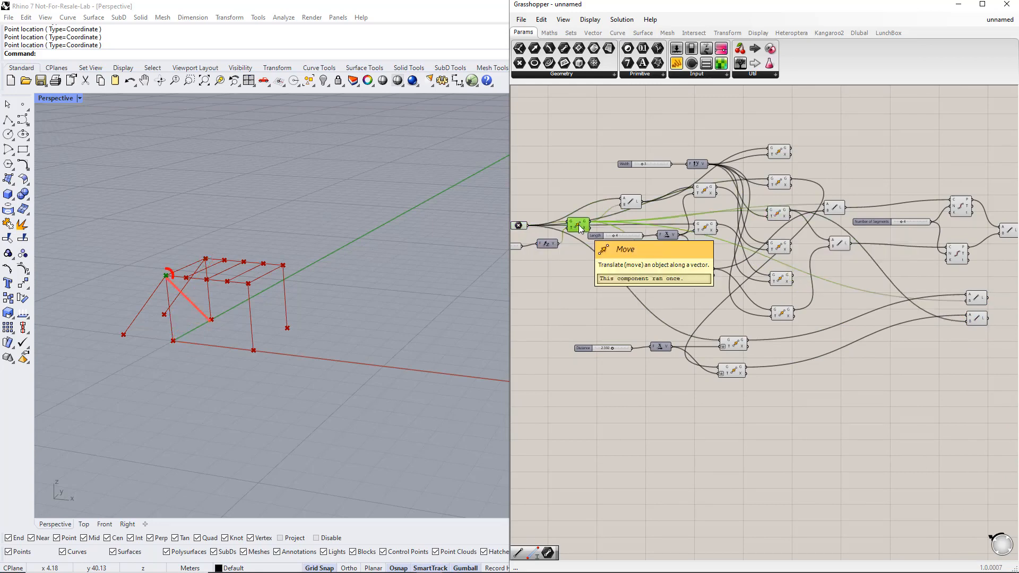
left_click(778, 183)
left_click(703, 227)
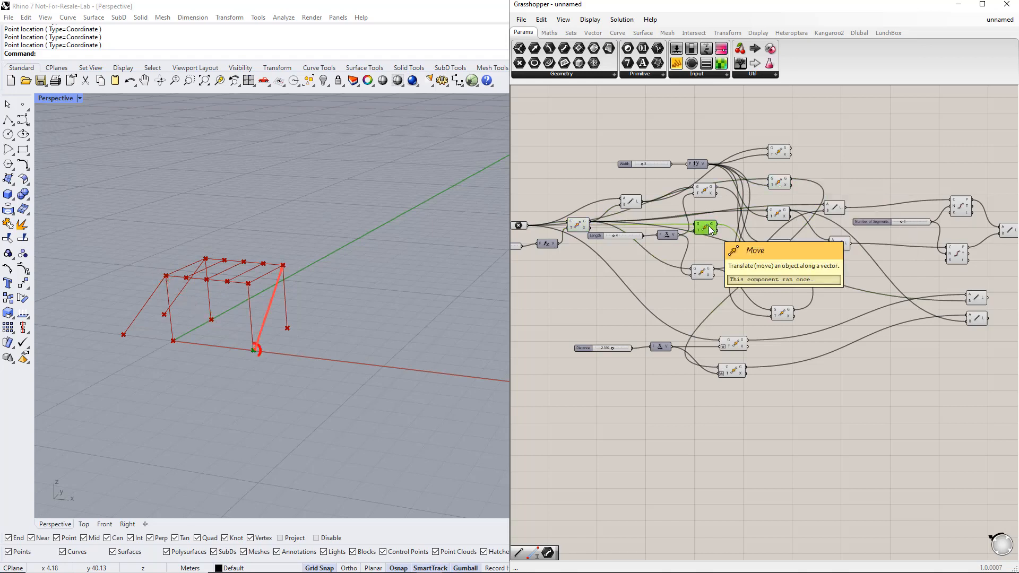
left_click(782, 314)
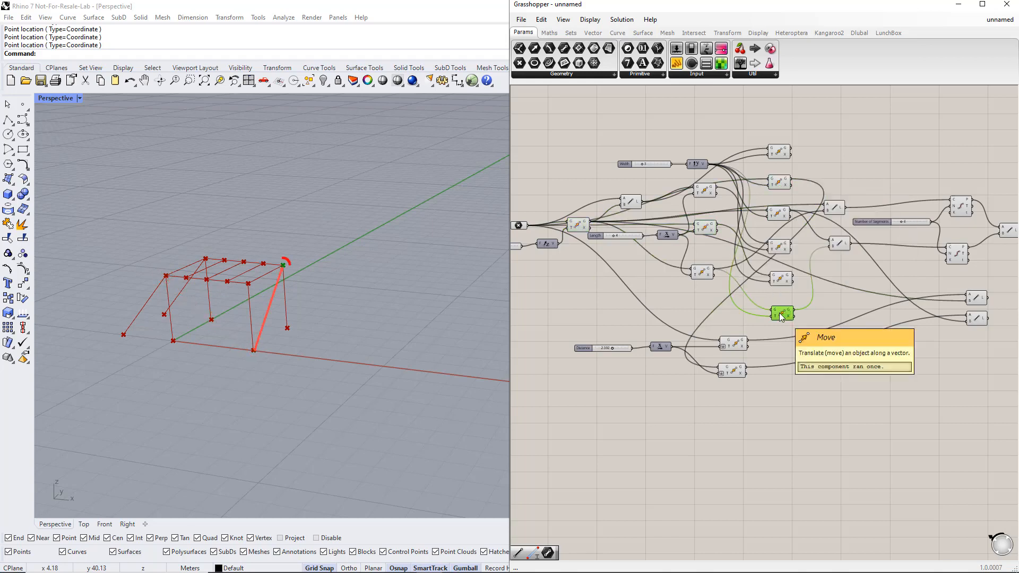
left_click(703, 273)
left_click(777, 279)
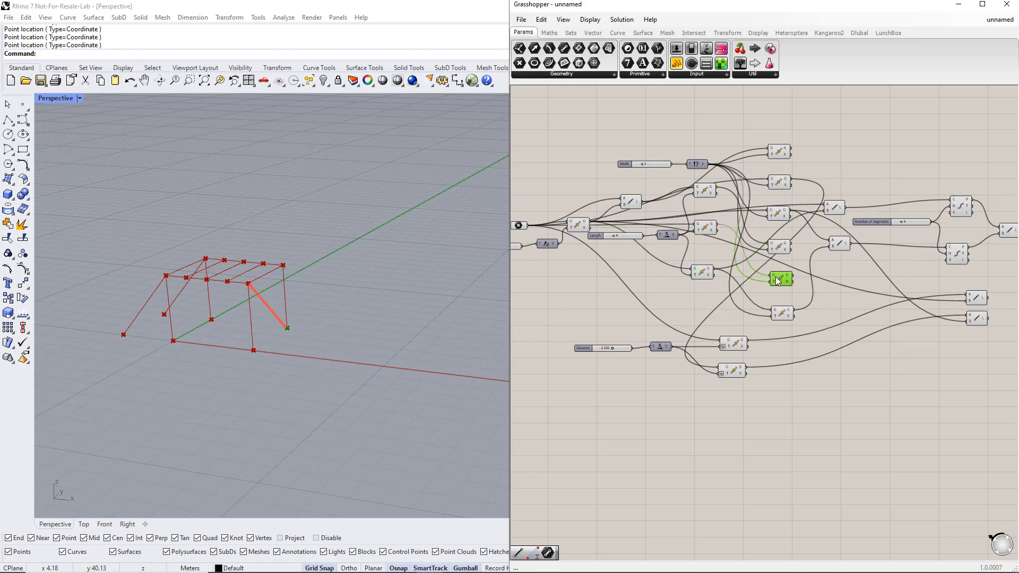
Add a Line component below the existing ones and duplicate it to make a column of four
double_click(885, 371)
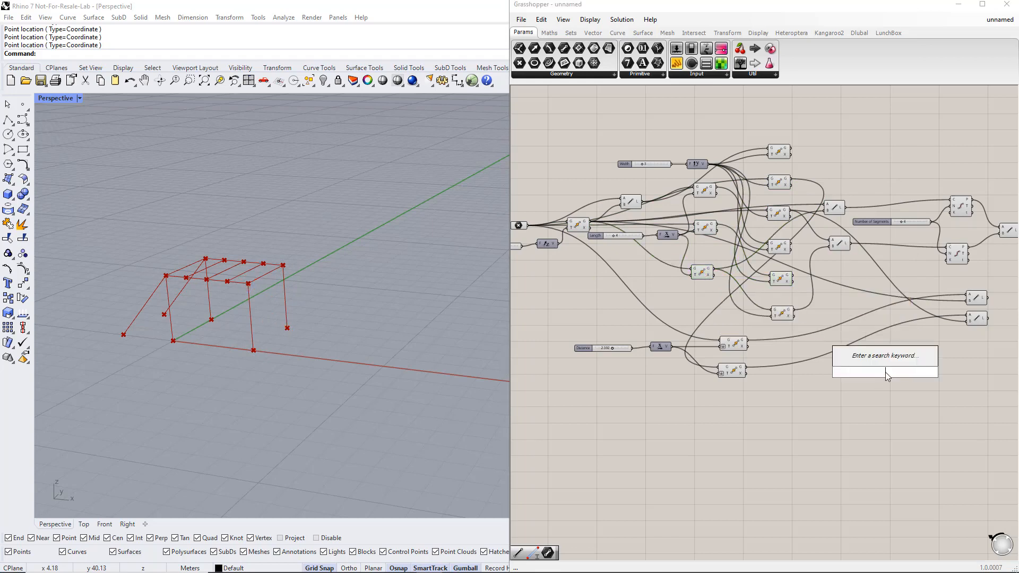
type("line")
left_click(884, 351)
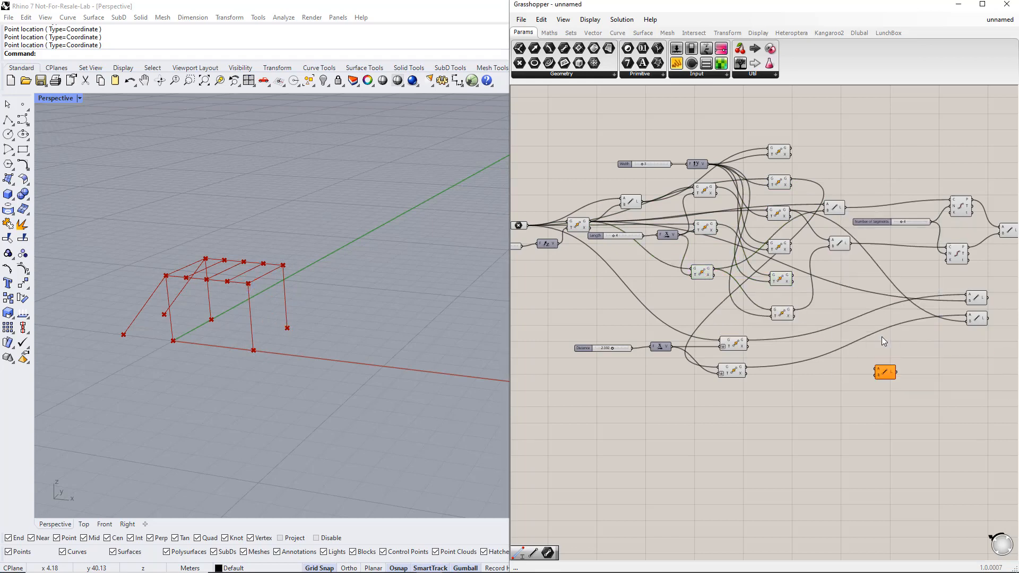
left_click_drag(891, 373, 890, 399, "alt")
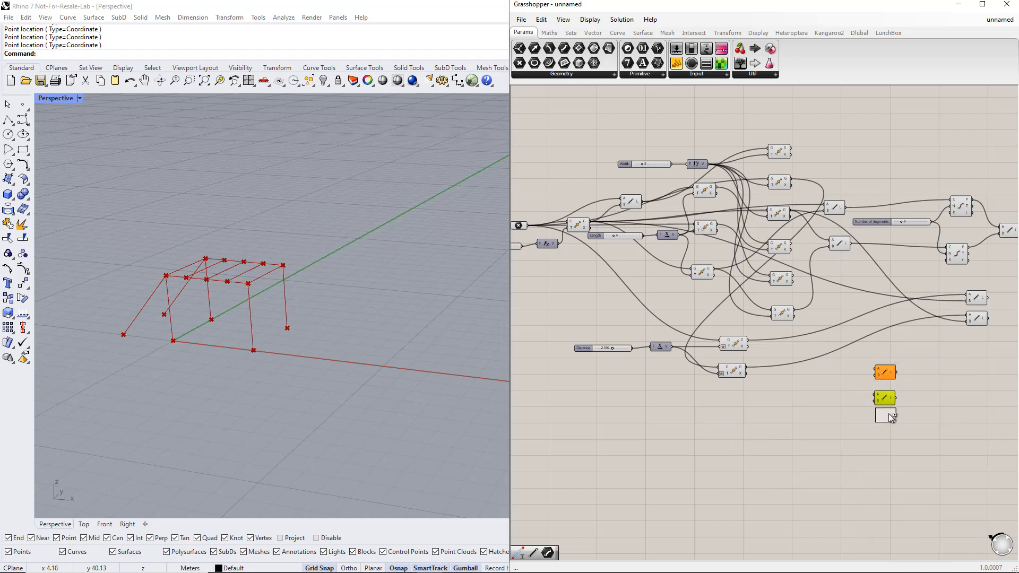
left_click_drag(887, 450, 887, 450, "alt")
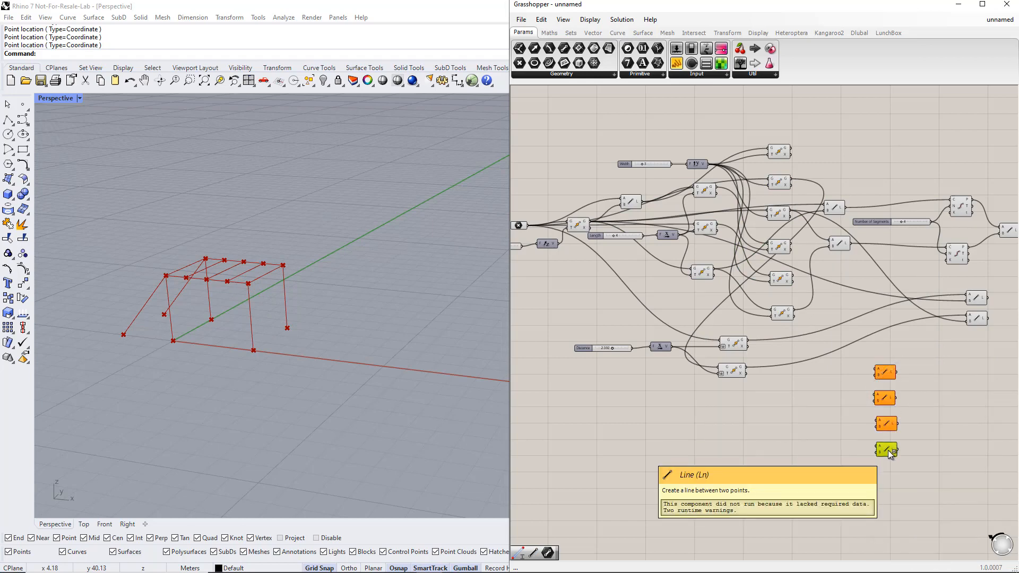
Wire the first two new Lines as crossed diagonals: base point to width-moved top point, and height-moved top point to width-moved base point
left_click_drag(531, 225, 877, 372)
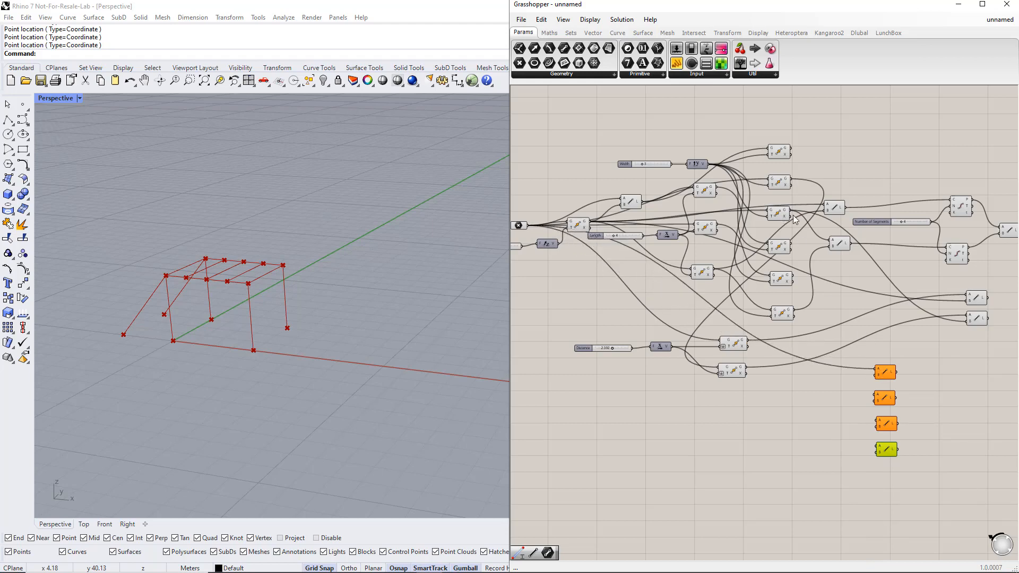
left_click_drag(791, 211, 869, 374)
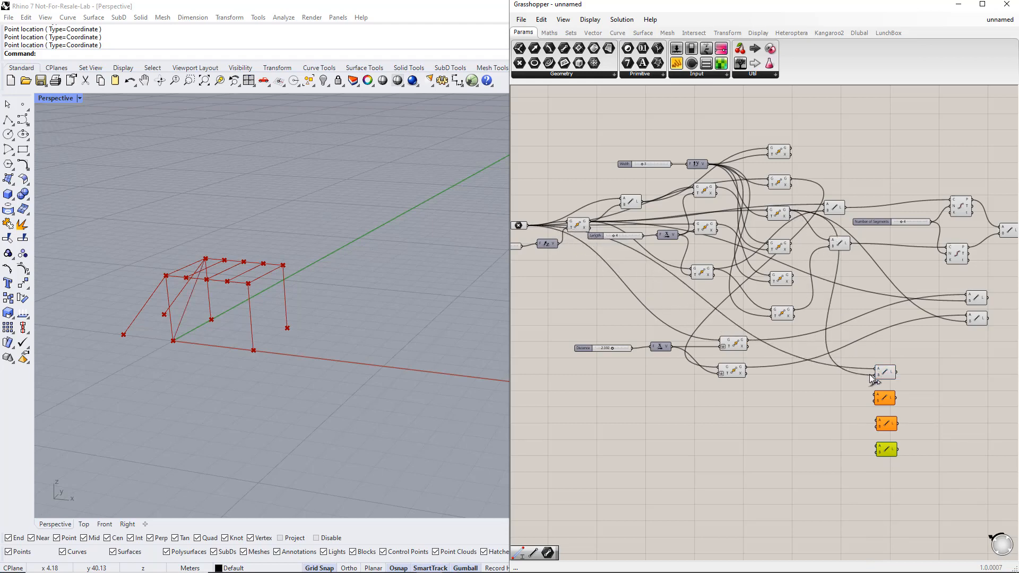
left_click(817, 367)
left_click_drag(596, 228, 876, 397)
left_click_drag(794, 183, 875, 402)
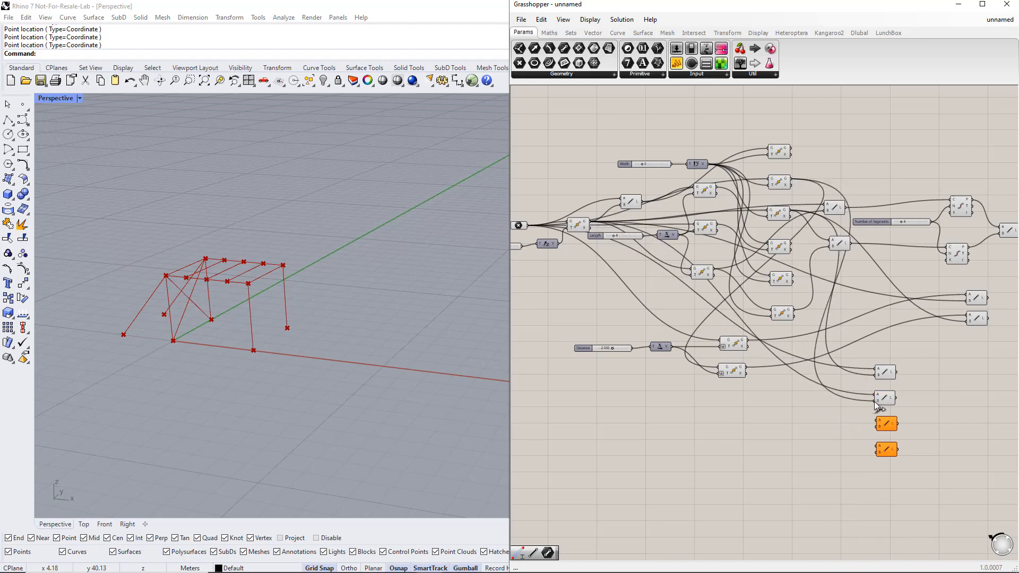
Wire the remaining two new Lines as crossed diagonals between the length-moved base and top points and their opposite width-moved points
left_click_drag(718, 227, 874, 425)
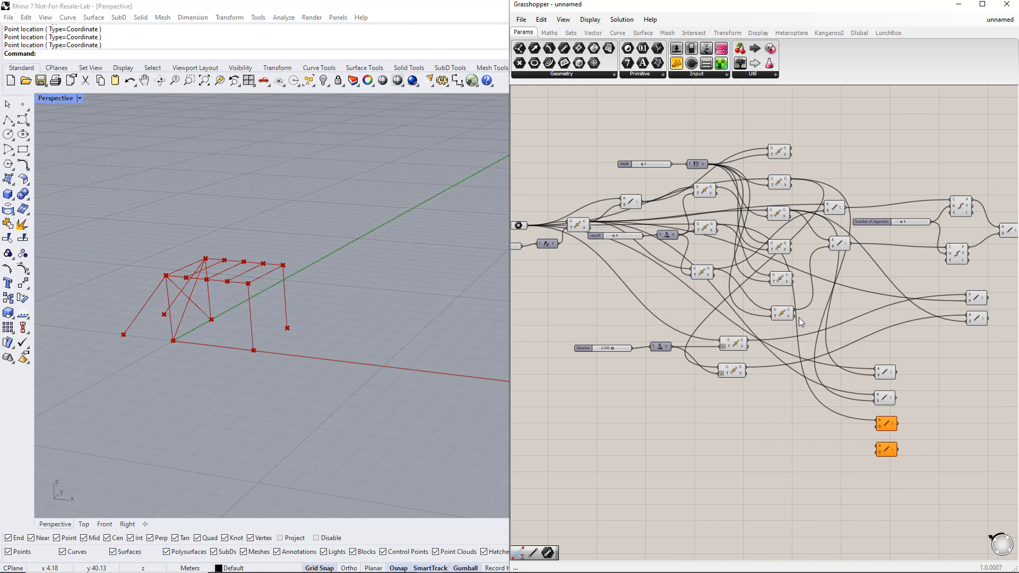
left_click_drag(795, 311, 863, 430)
left_click_drag(875, 429, 877, 429)
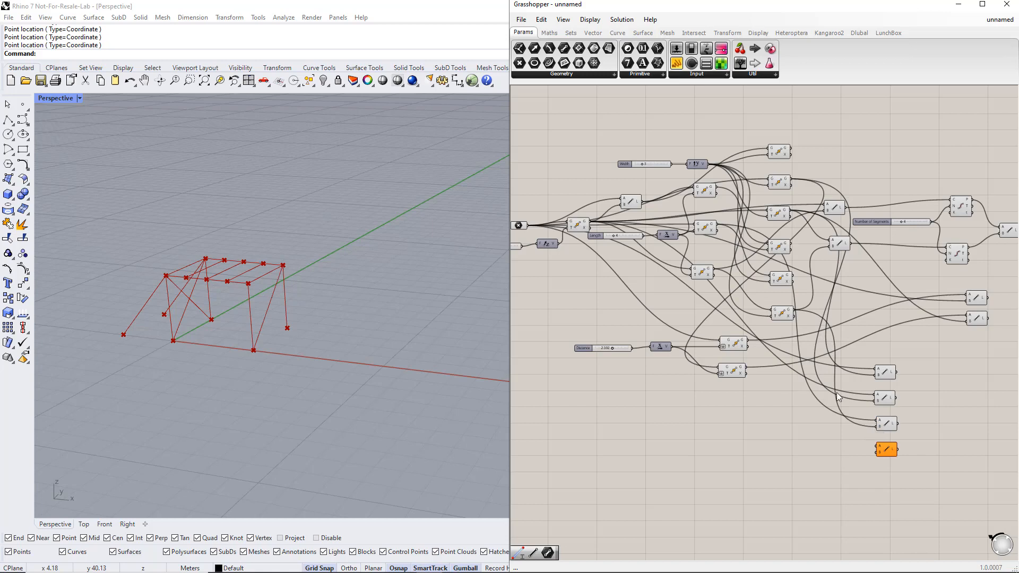
left_click_drag(715, 275, 875, 447)
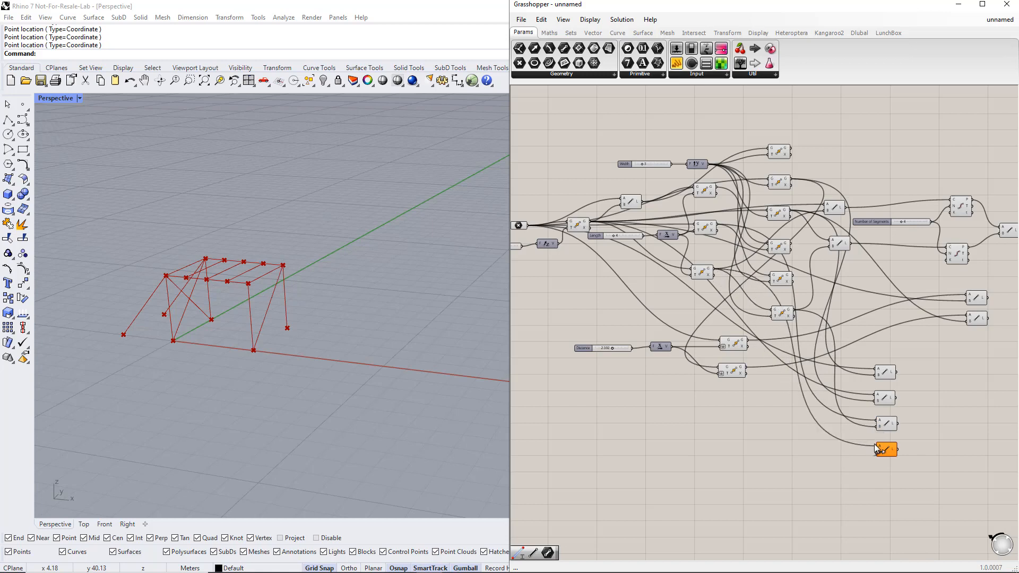
left_click_drag(794, 282, 877, 454)
Line up the four diagonal Lines and the two inclined-member Lines in one column beneath the cross-line component
left_click_drag(928, 474, 881, 352)
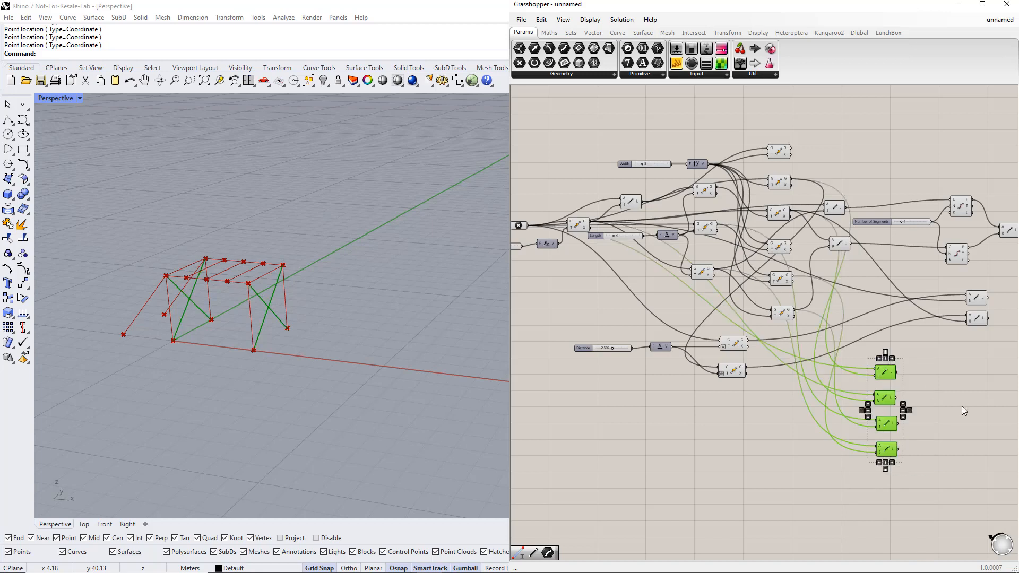
right_click_drag(961, 406, 794, 368)
left_click_drag(770, 358, 885, 368)
left_click_drag(874, 317, 883, 284)
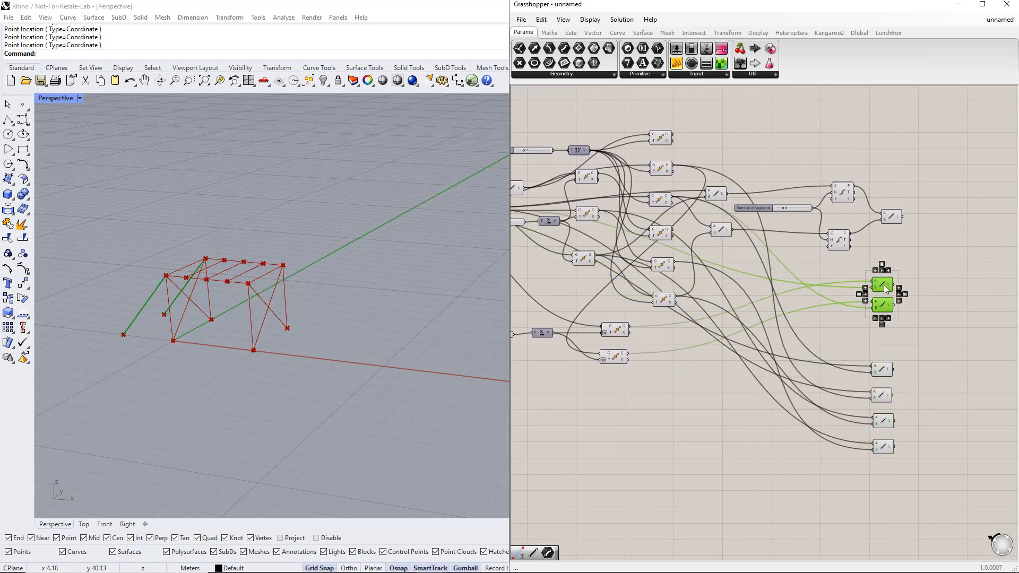
left_click(906, 407)
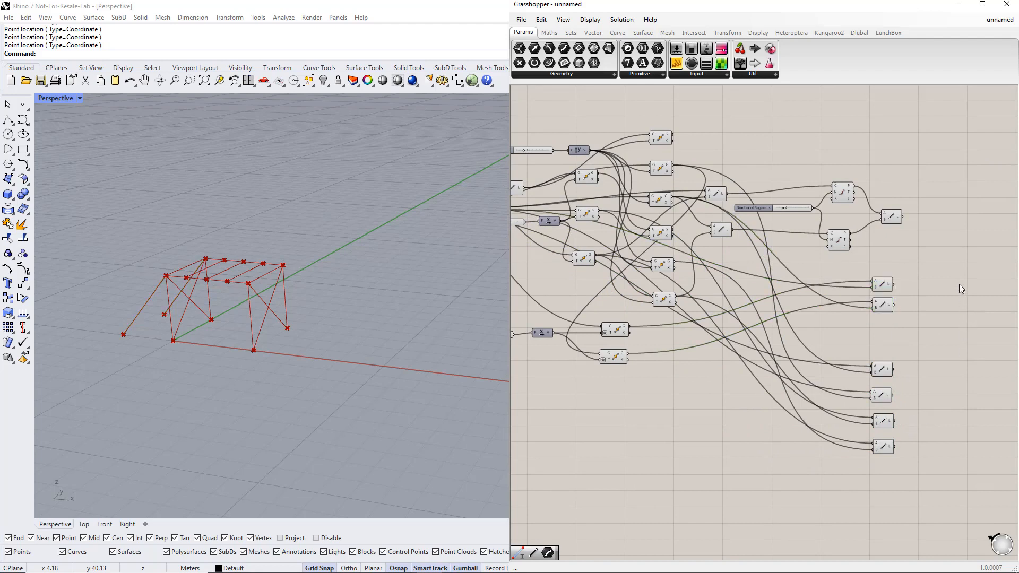
Add six Line parameters above the cross-line component, four stacked together and two just below them
right_click_drag(946, 271, 975, 341)
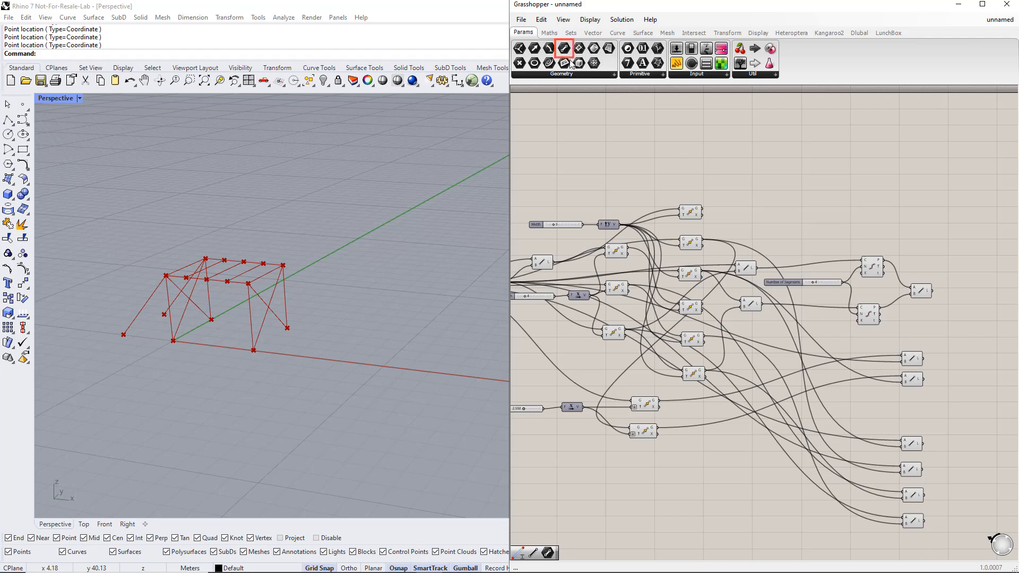
left_click_drag(564, 50, 922, 219)
left_click(856, 208)
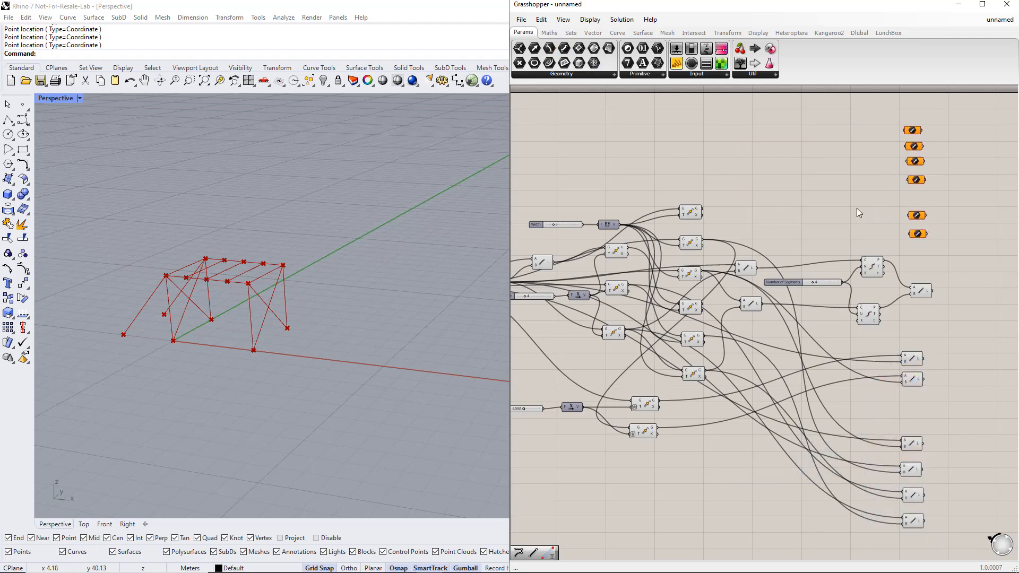
Feed the vertical column Line and its three moved copies into the four upper Line parameters, one each
right_click_drag(851, 205, 859, 208)
left_click_drag(565, 265, 912, 133)
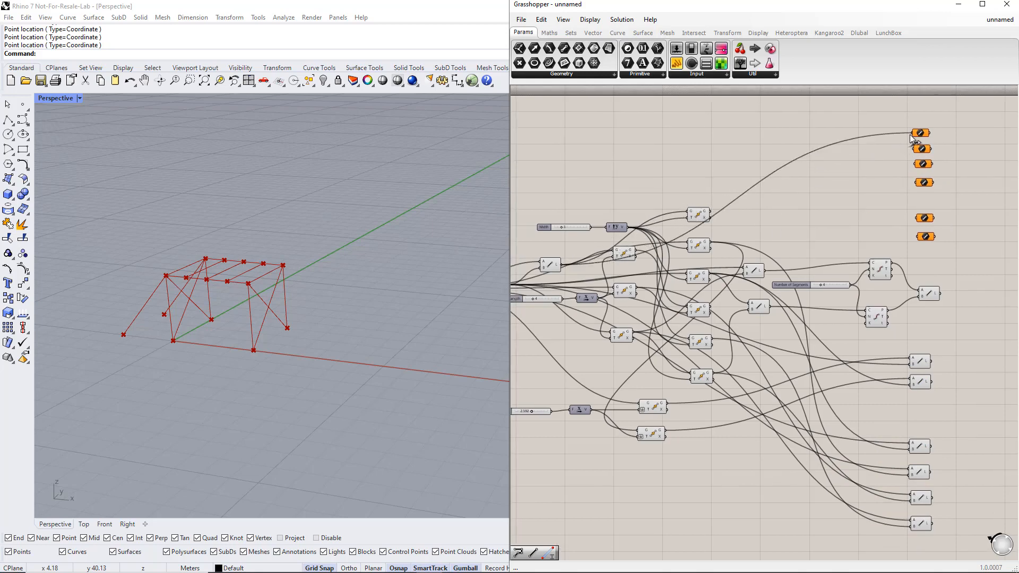
left_click(698, 216)
left_click_drag(710, 214, 911, 154)
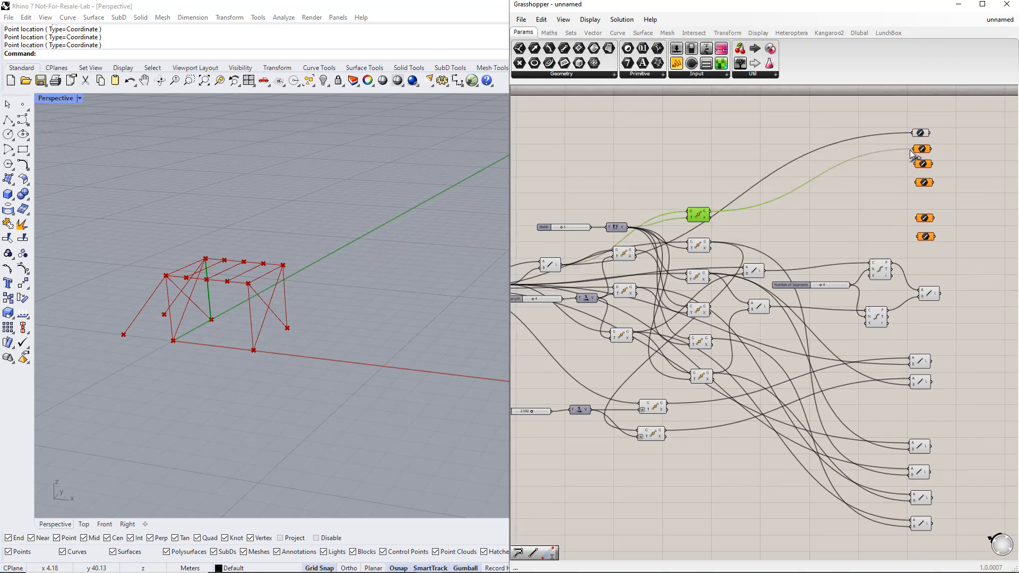
left_click(706, 310)
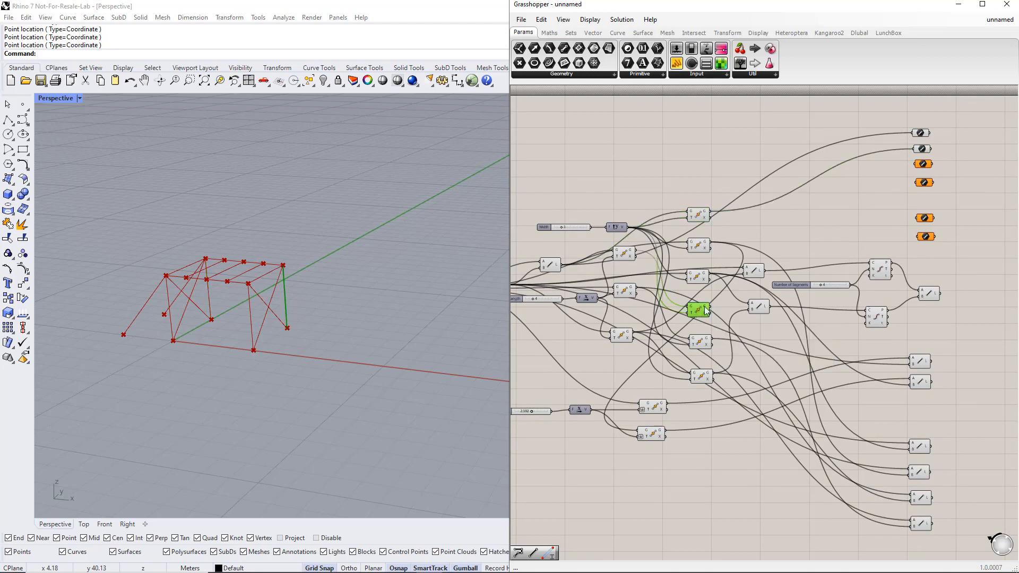
left_click_drag(838, 228, 912, 169)
left_click(626, 256)
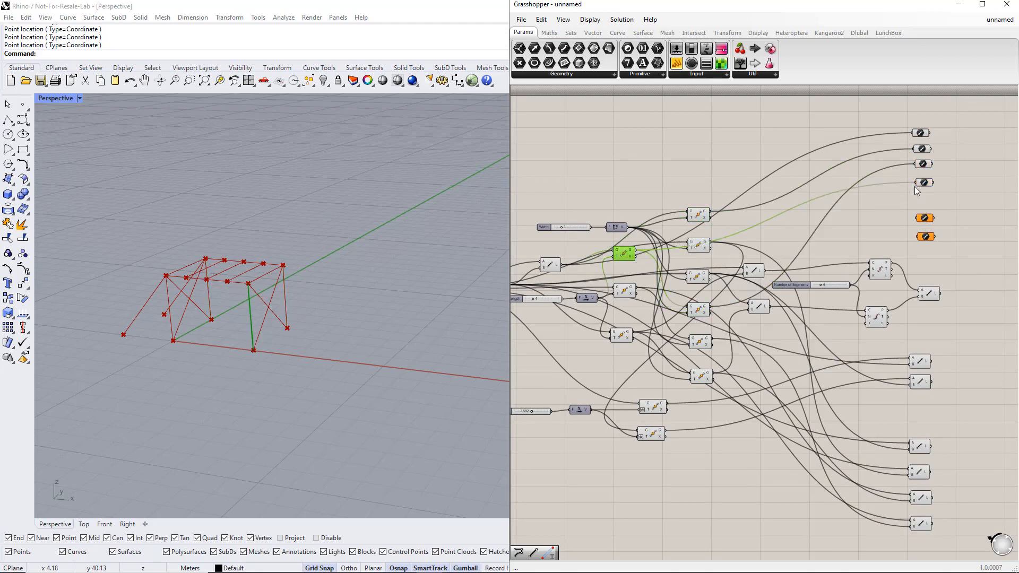
left_click_drag(937, 190, 908, 125)
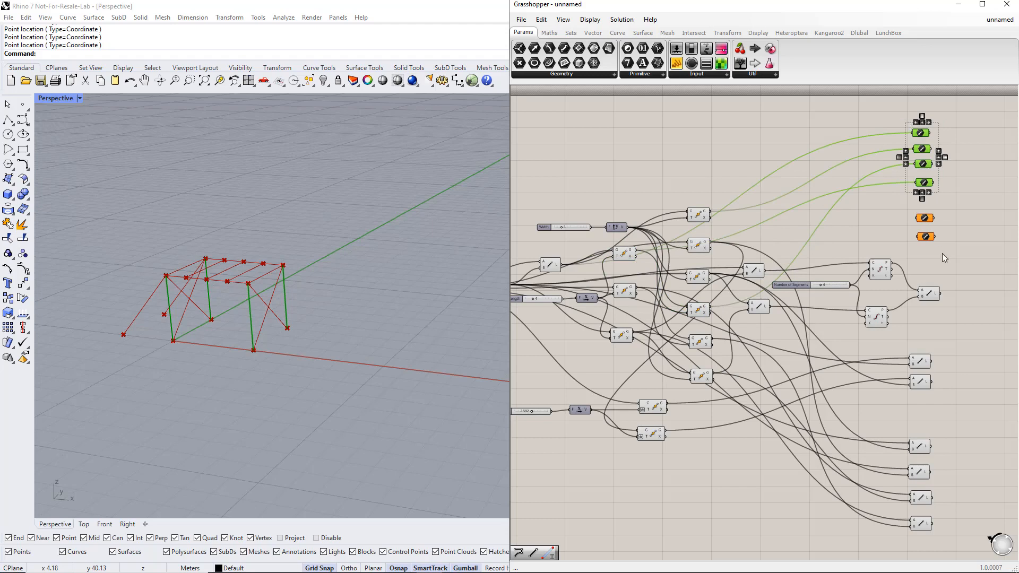
Connect the two top-beam Line components to the two remaining Line parameters
left_click_drag(764, 270, 906, 223)
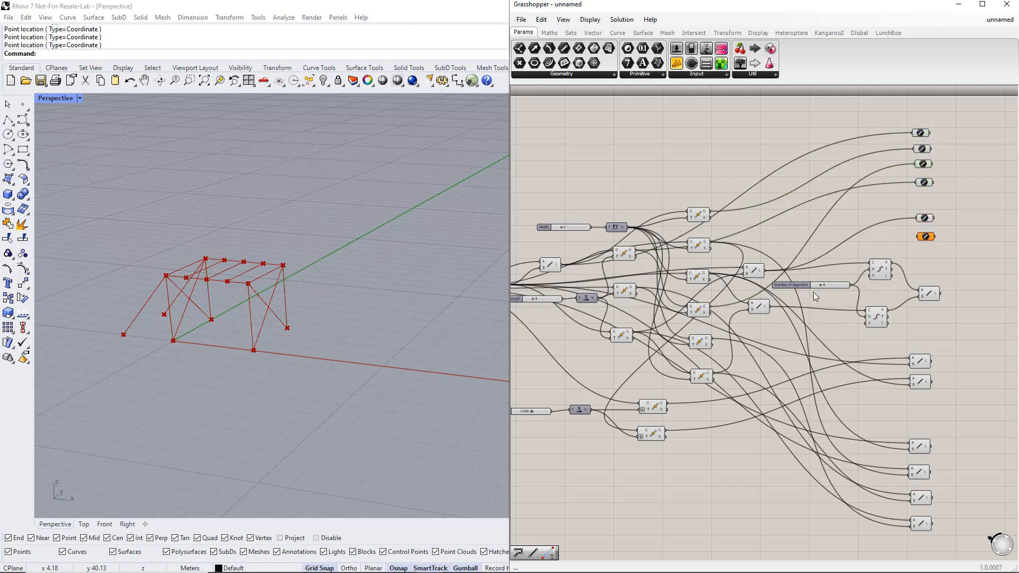
left_click_drag(784, 303, 909, 208)
left_click(959, 261)
Turn off the preview of the original column Line and the three Move components that produce the other columns
left_click(554, 261)
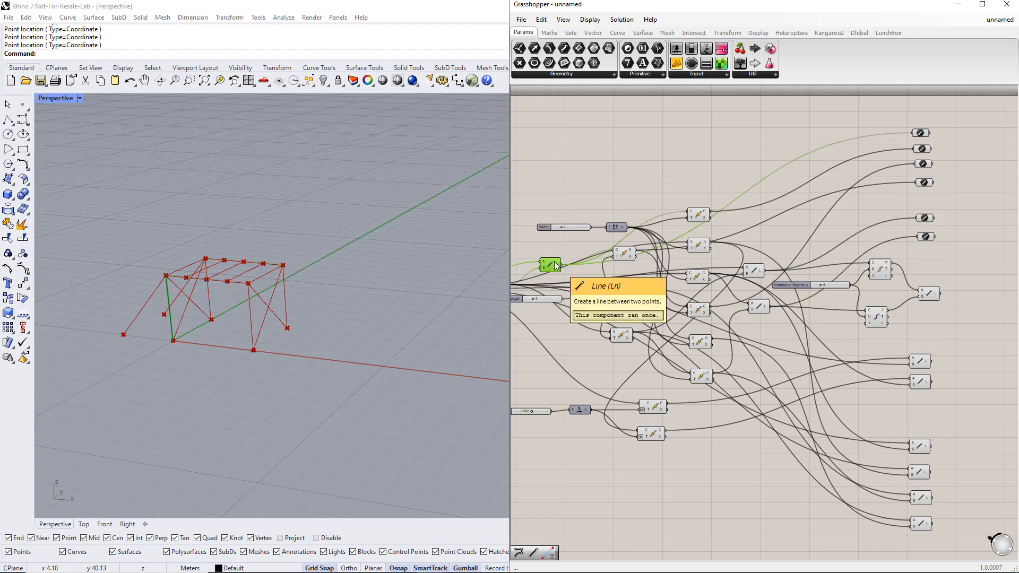
left_click(700, 215, "shift")
left_click(630, 256, "shift")
left_click(695, 311, "shift")
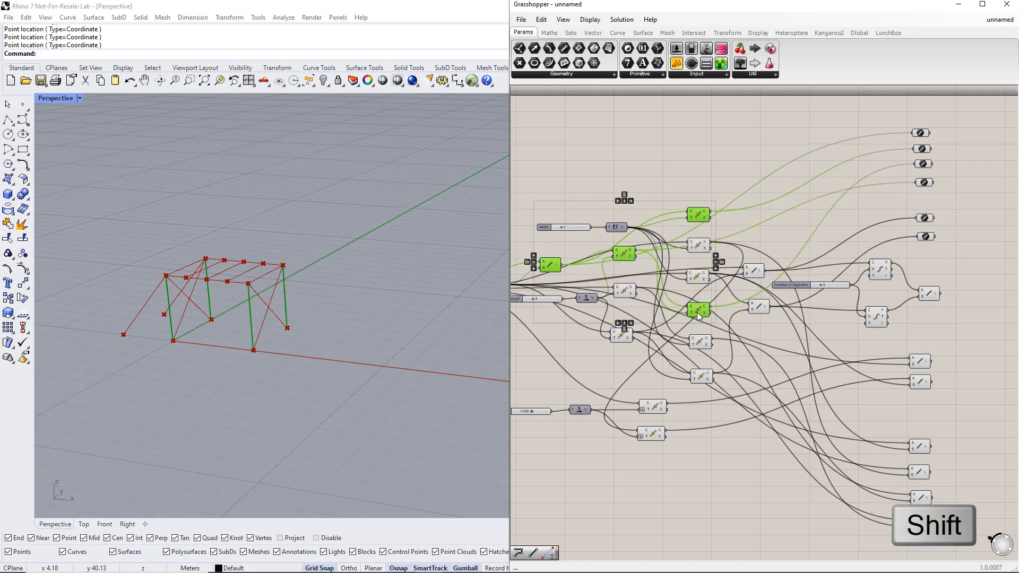
middle_click(696, 313)
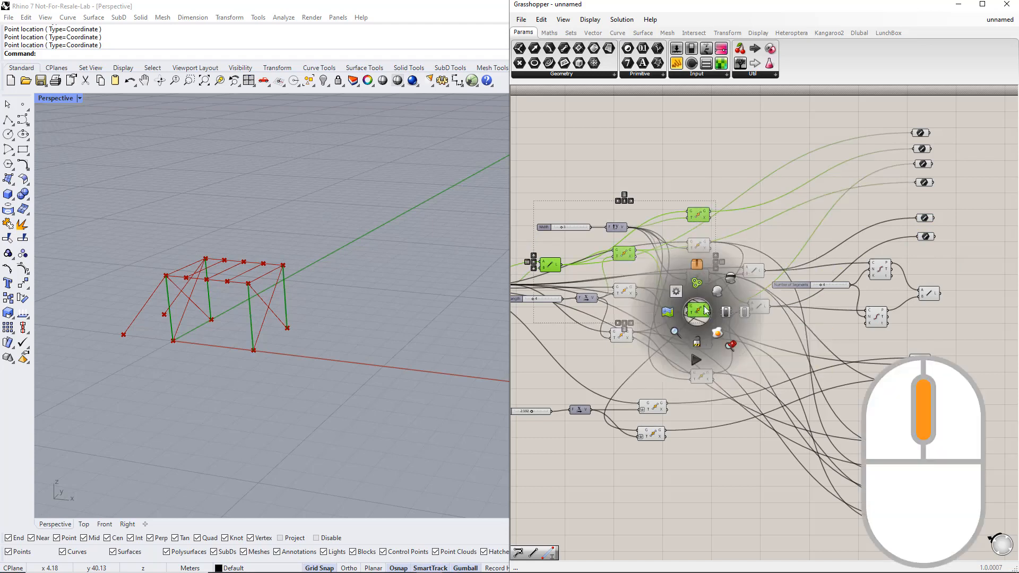
left_click(731, 279)
left_click(701, 189)
left_click_drag(681, 224, 681, 225)
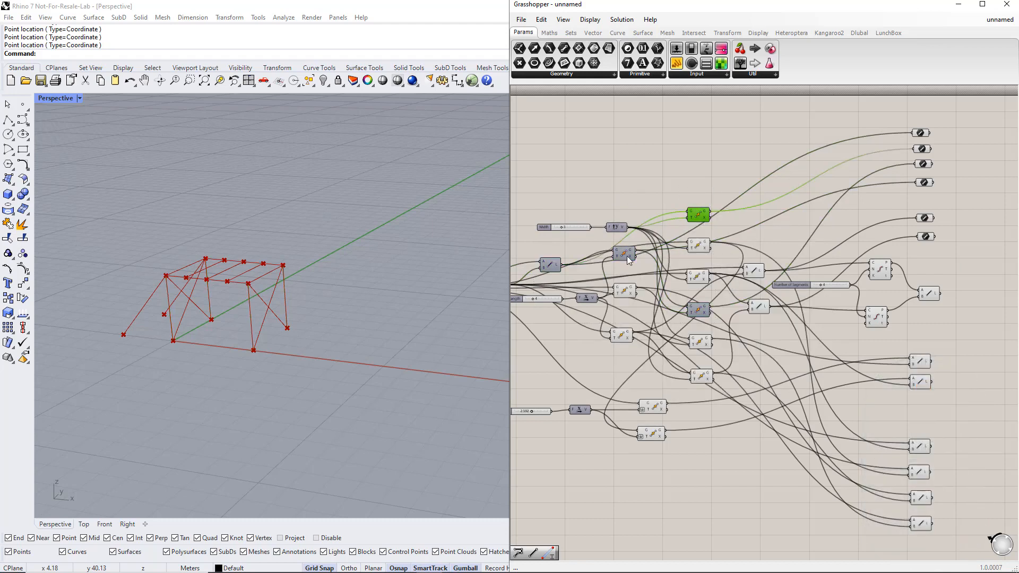
left_click(624, 253)
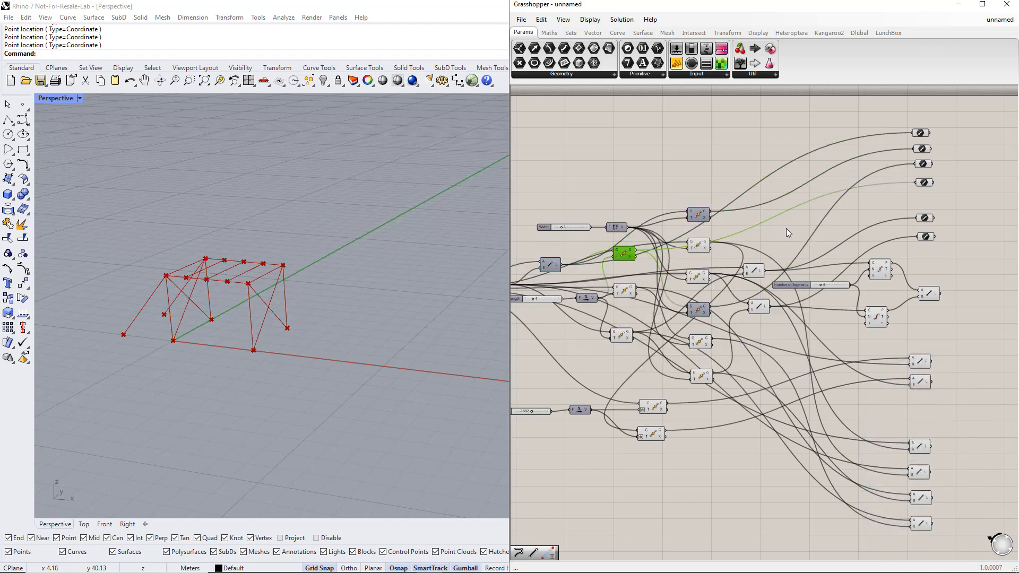
Select the full column of final line components and parameters to check the complete frame in the viewport
right_click_drag(981, 296, 881, 295)
left_click_drag(868, 539, 810, 130)
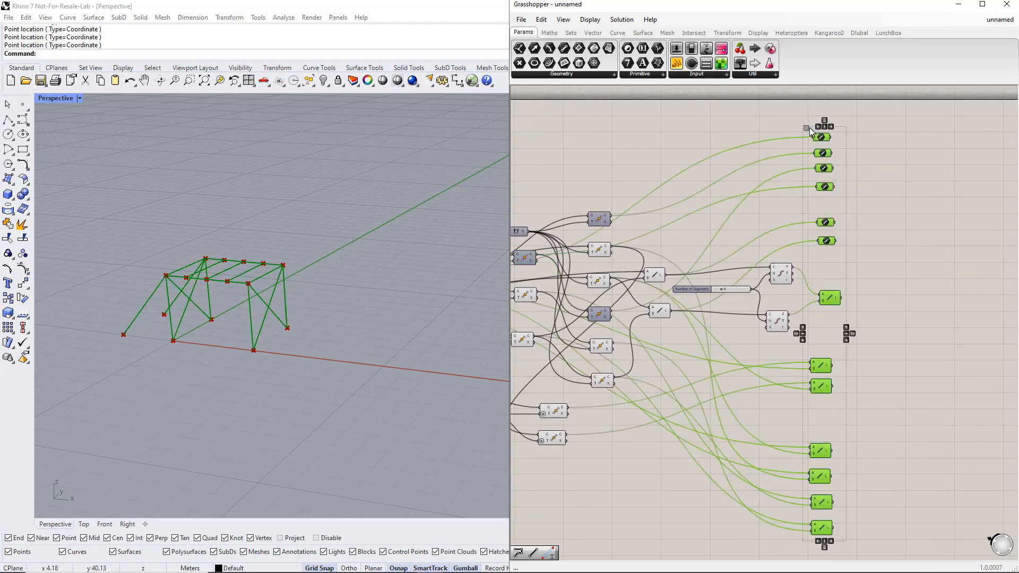
left_click(874, 164)
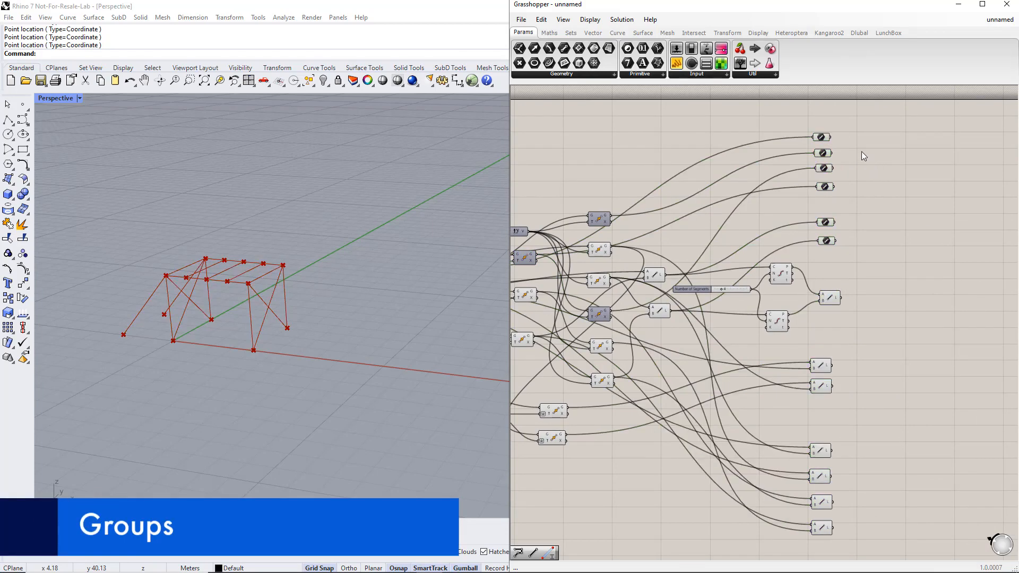
Group the four column Line parameters, name the group "Columns" and colour it pink
scroll(855, 144, "up", 4)
left_click_drag(723, 105, 855, 271)
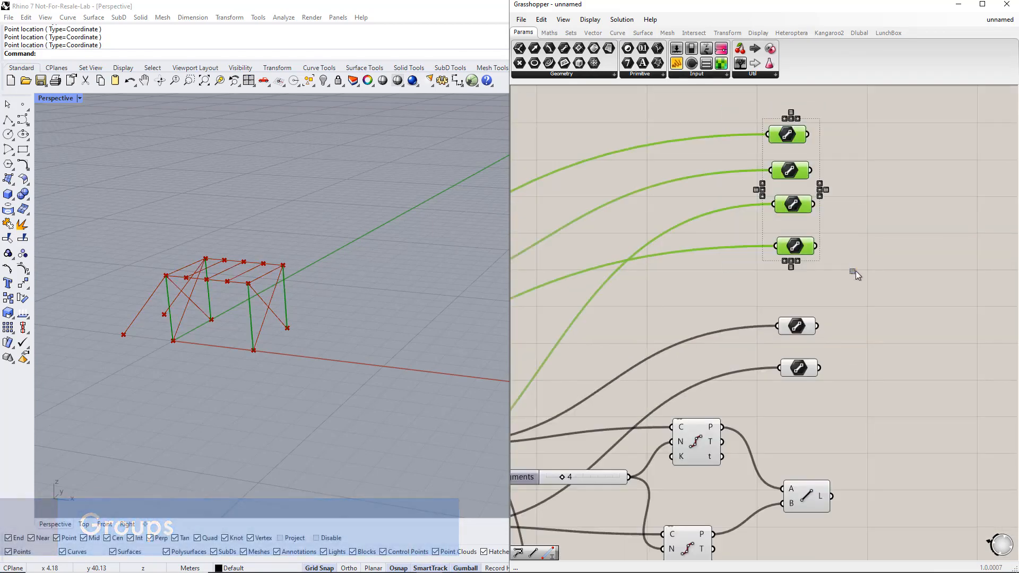
key("ctrl+g")
right_click(803, 159)
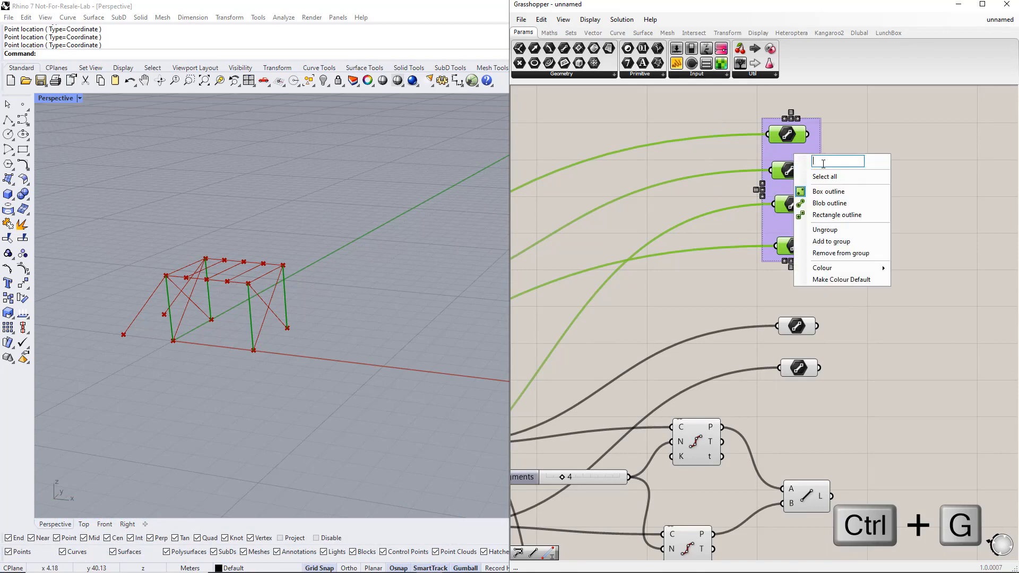
type("Columns")
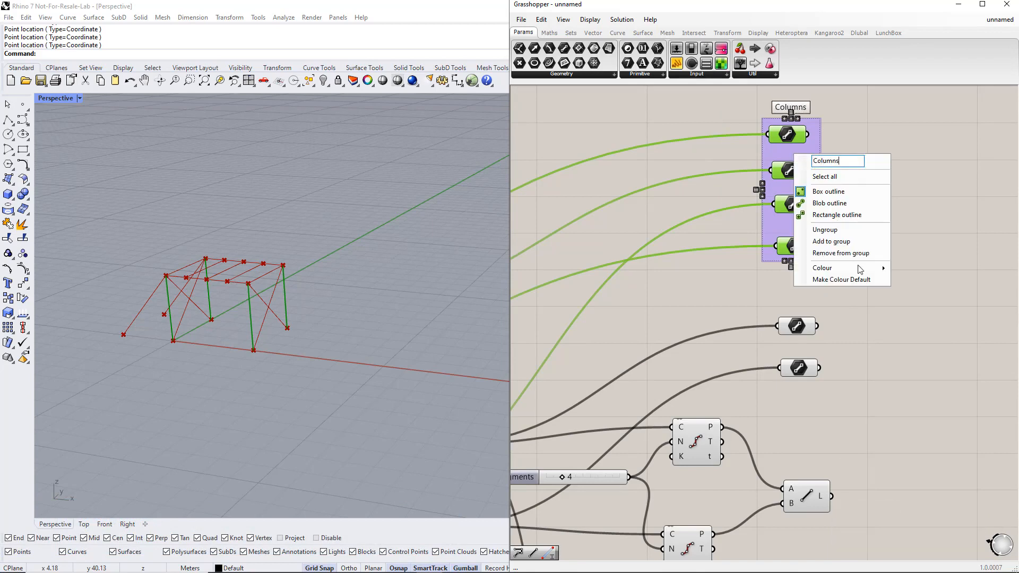
mouse_move(860, 270)
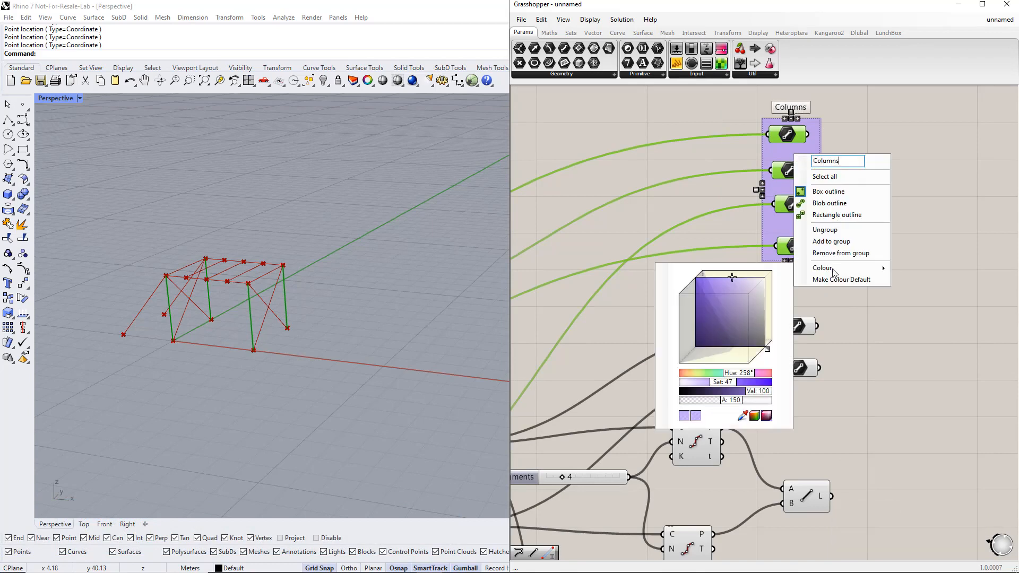
left_click(750, 374)
Group the two top-beam Line parameters, name the group "Longitudinal Beams" and colour it turquoise
right_click_drag(872, 335, 807, 289)
left_click_drag(681, 230, 786, 352)
key("ctrl+g")
right_click(738, 291)
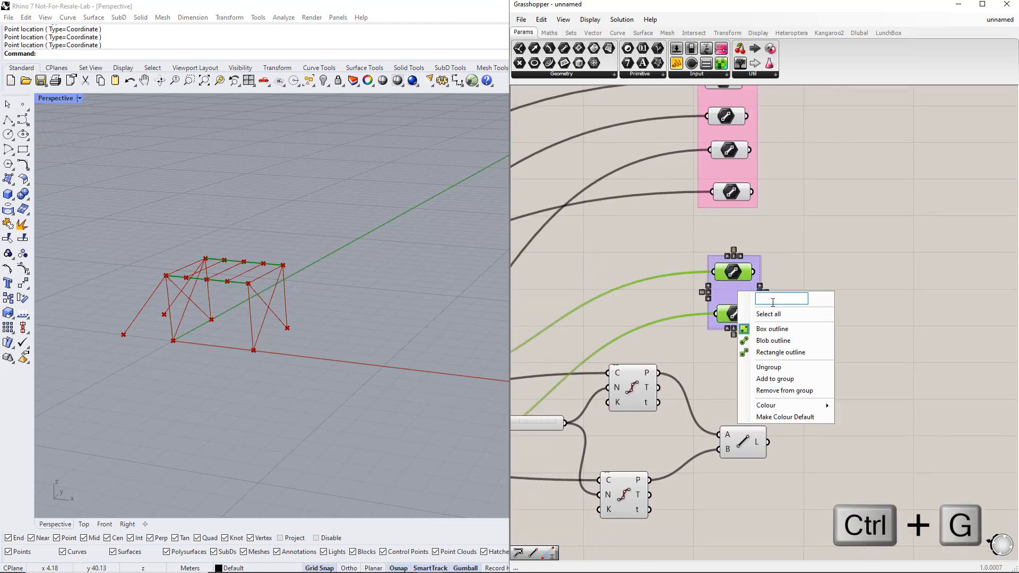
type("Longi")
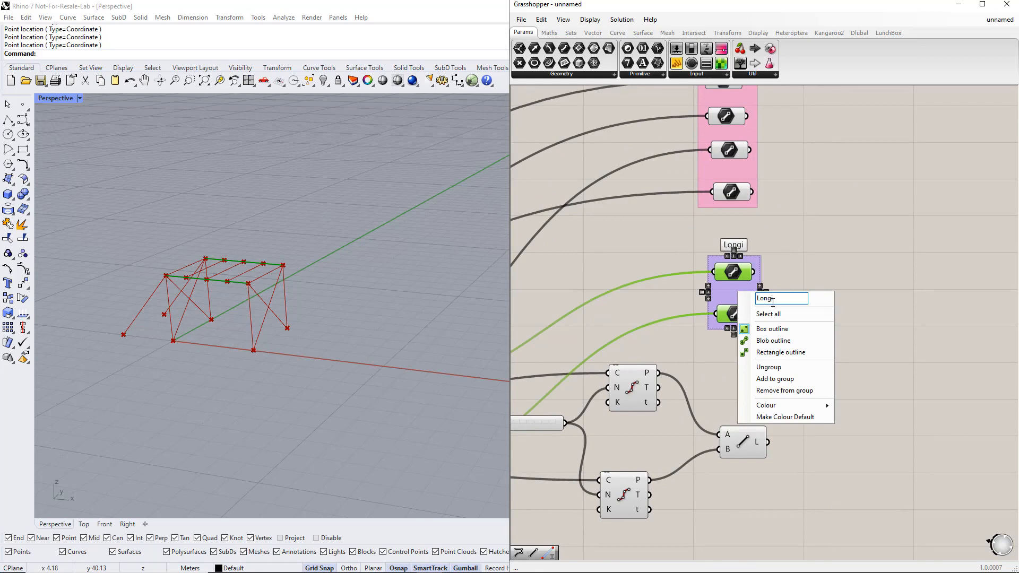
type("tudinal Be")
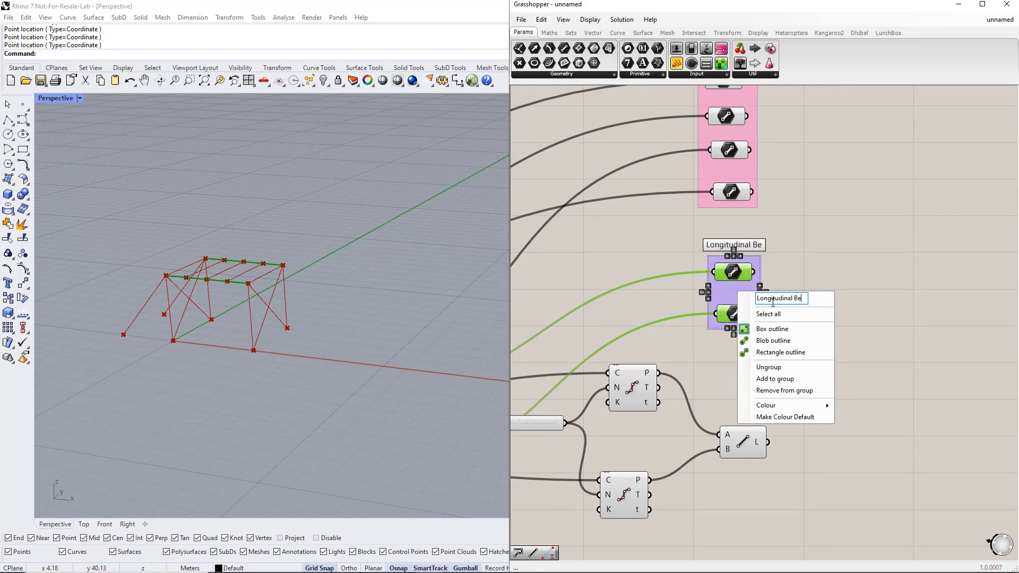
type("ams")
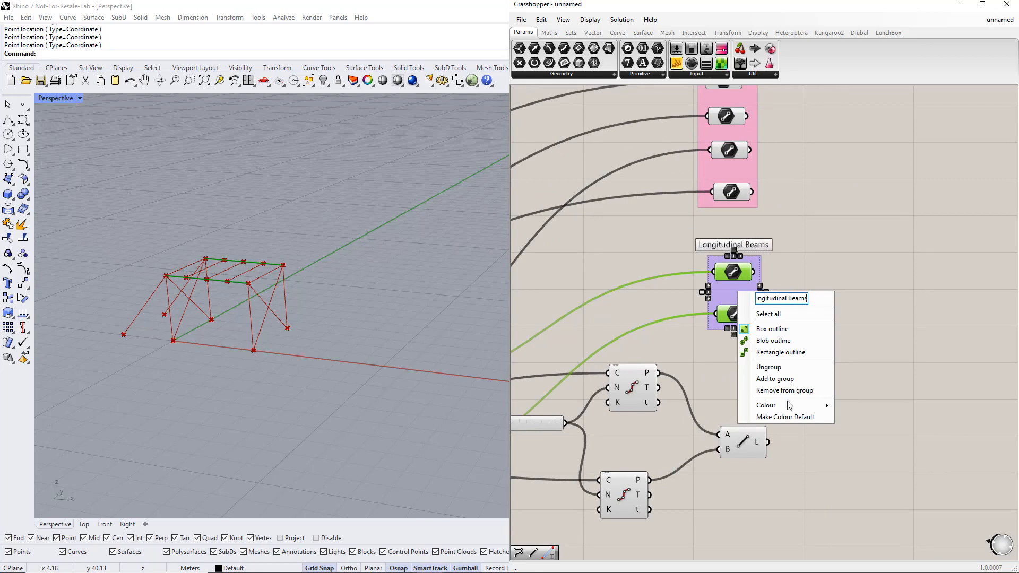
mouse_move(789, 406)
left_click(916, 514)
left_click(851, 405)
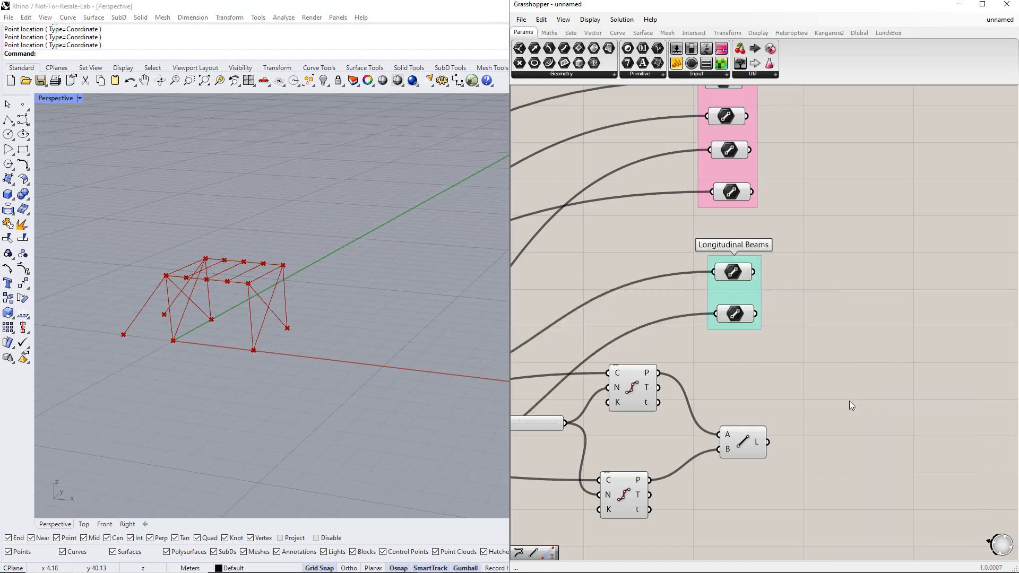
Group the Line component fed by the two Divide Curve components as "Transverse Beams" and give the group a stronger violet colour
right_click_drag(772, 494, 769, 362)
left_click_drag(702, 376, 794, 270)
key("ctrl+g")
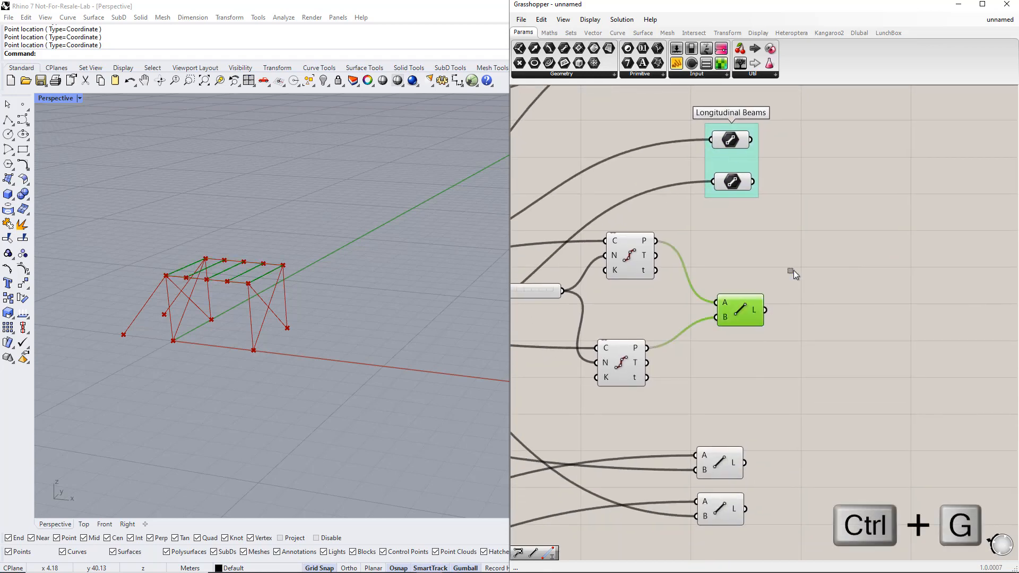
right_click(755, 293)
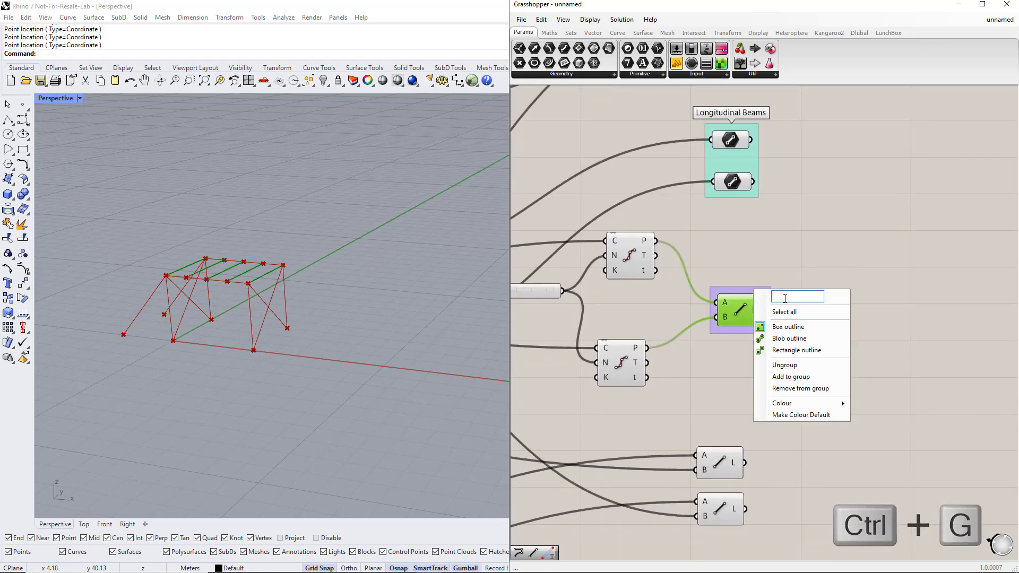
type("Transve")
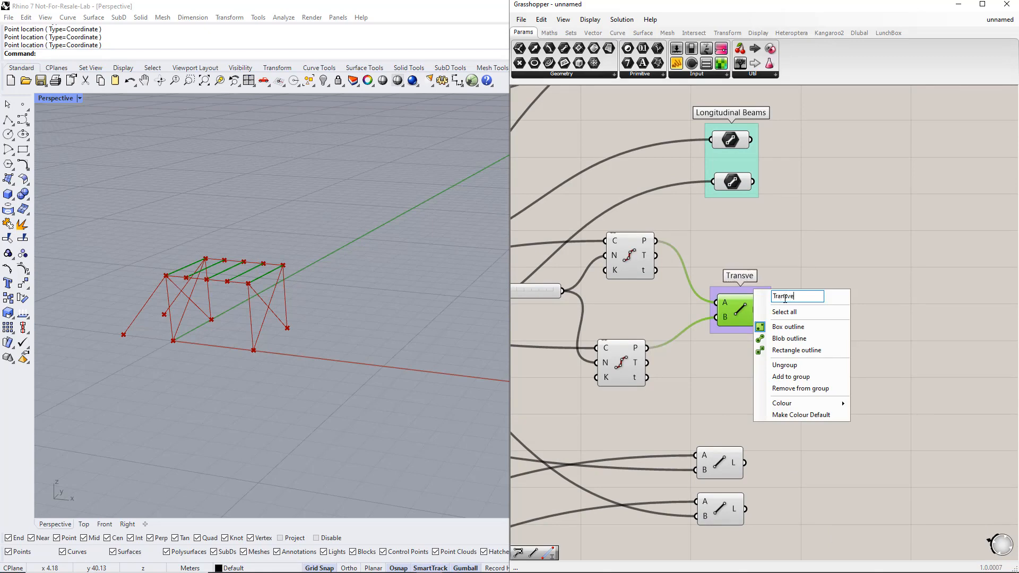
type("rse Beams")
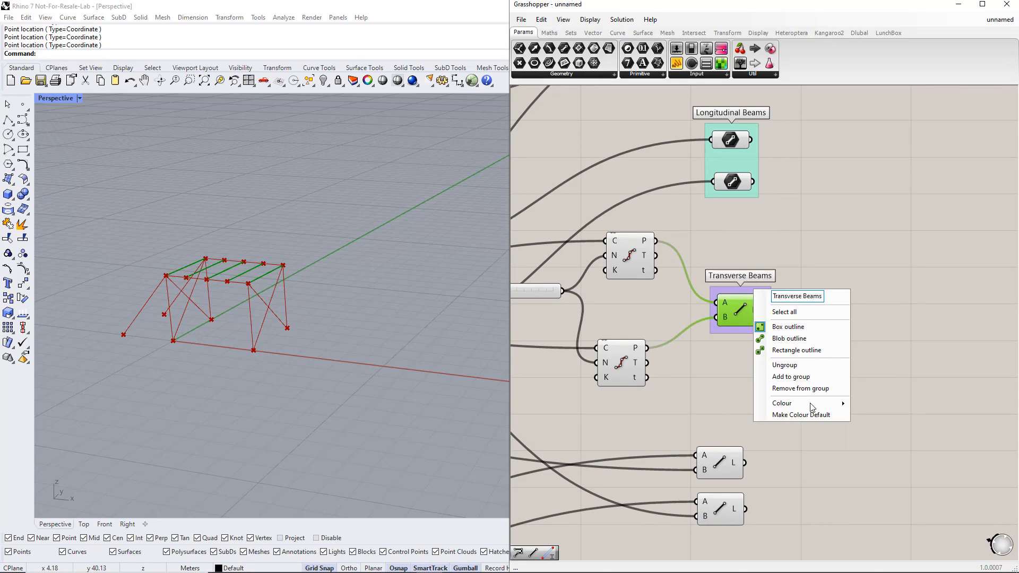
mouse_move(810, 404)
left_click_drag(926, 512, 952, 517)
left_click(927, 352)
Group the two inclined-member Line components, name the group "Struts" and colour it blue
right_click_drag(778, 463, 801, 250)
left_click_drag(694, 210, 824, 340)
key("ctrl+g")
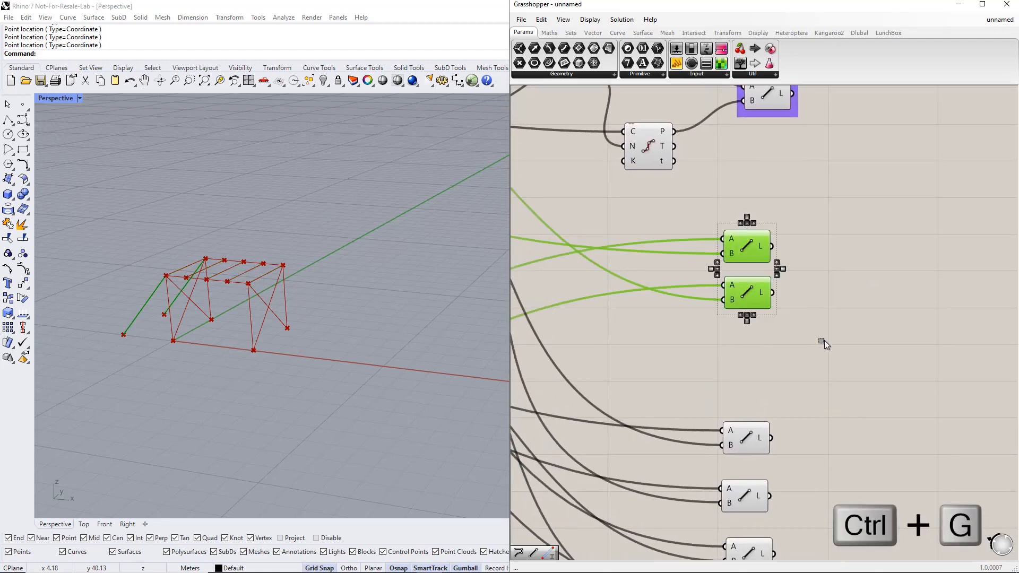
right_click(754, 271)
type("Struts")
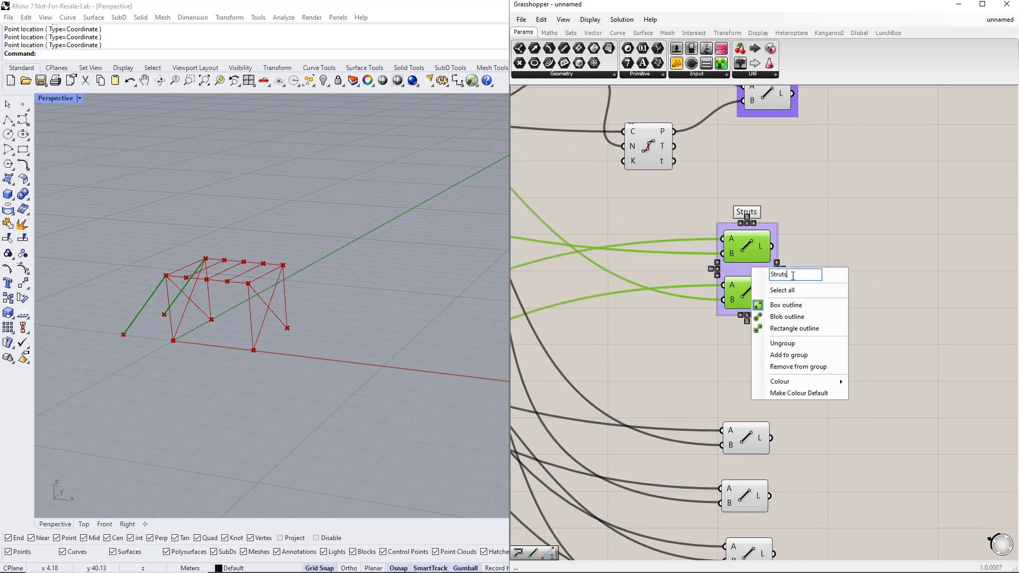
mouse_move(819, 382)
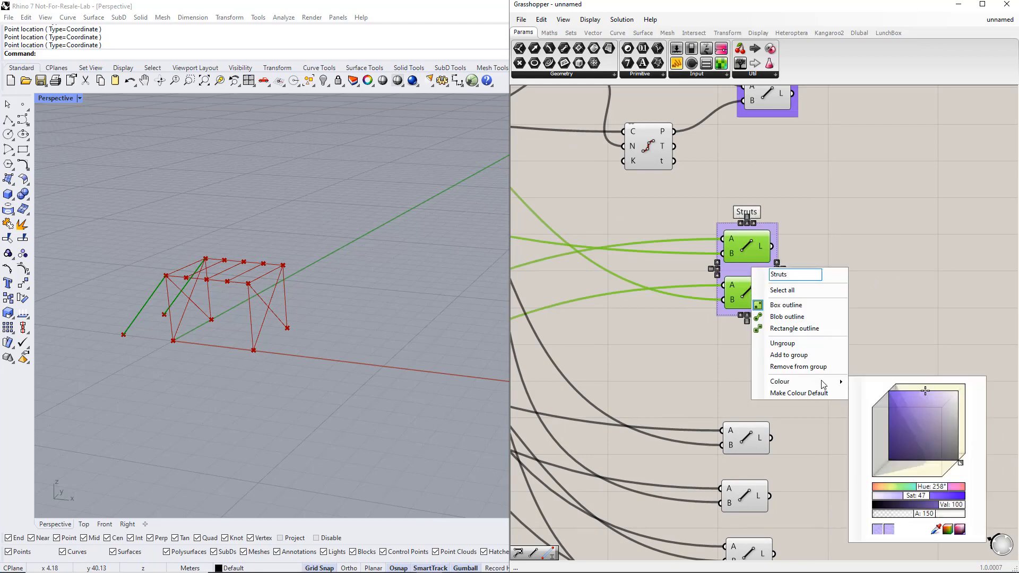
mouse_move(924, 489)
left_mouse_down()
mouse_move(902, 488)
mouse_move(932, 488)
left_mouse_up()
left_click(890, 445)
Group the four diagonal Line components, name the group "Bracings" and colour it light blue
right_click_drag(890, 445, 848, 277)
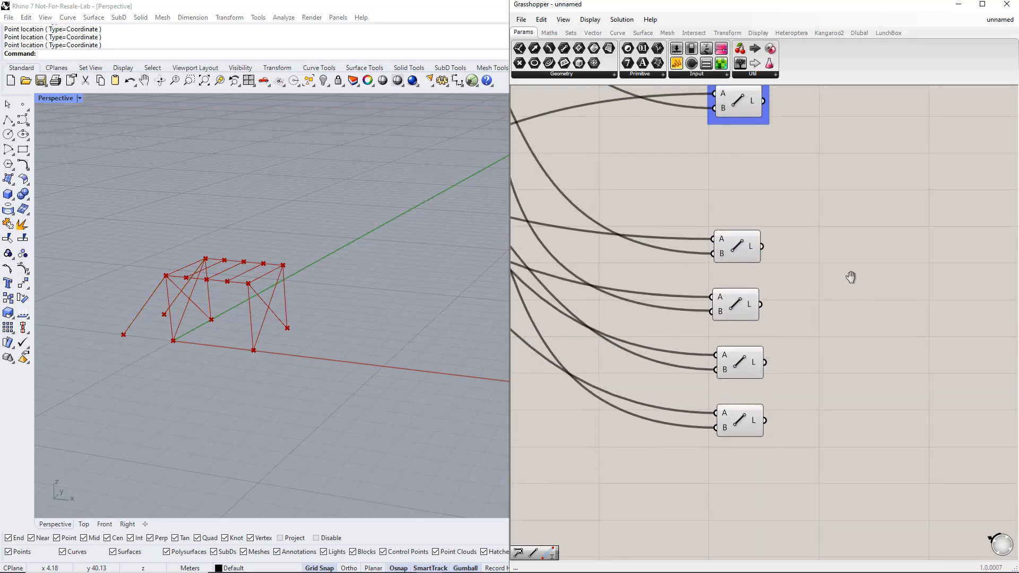
left_click_drag(670, 156, 805, 453)
key("ctrl+g")
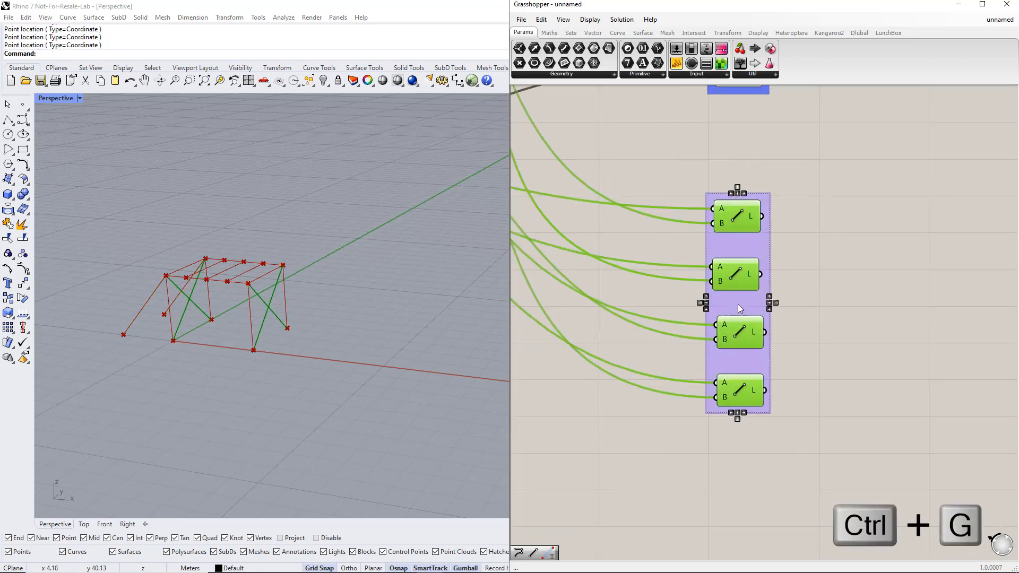
right_click(737, 304)
type("Bra")
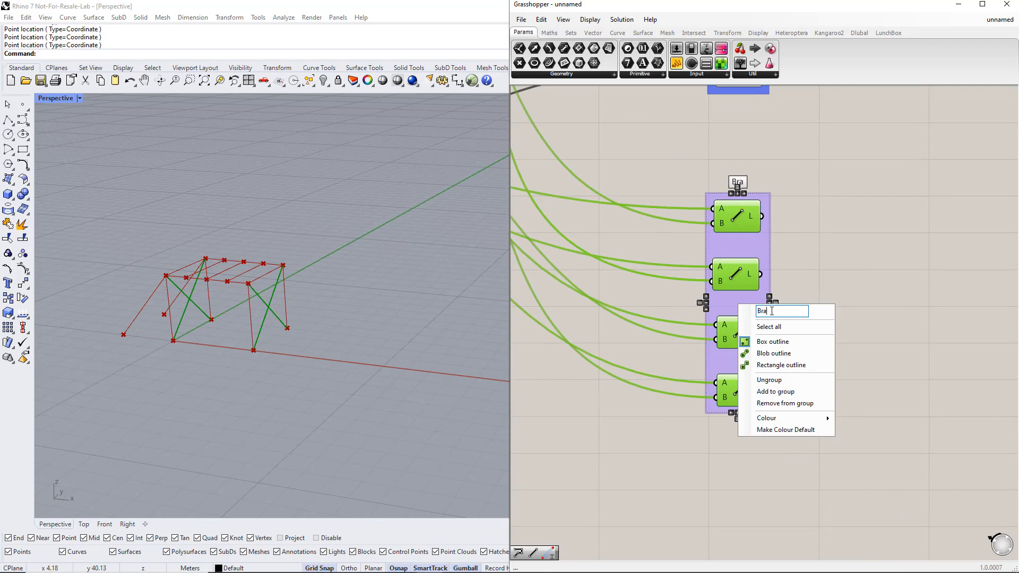
type("cings")
mouse_move(801, 417)
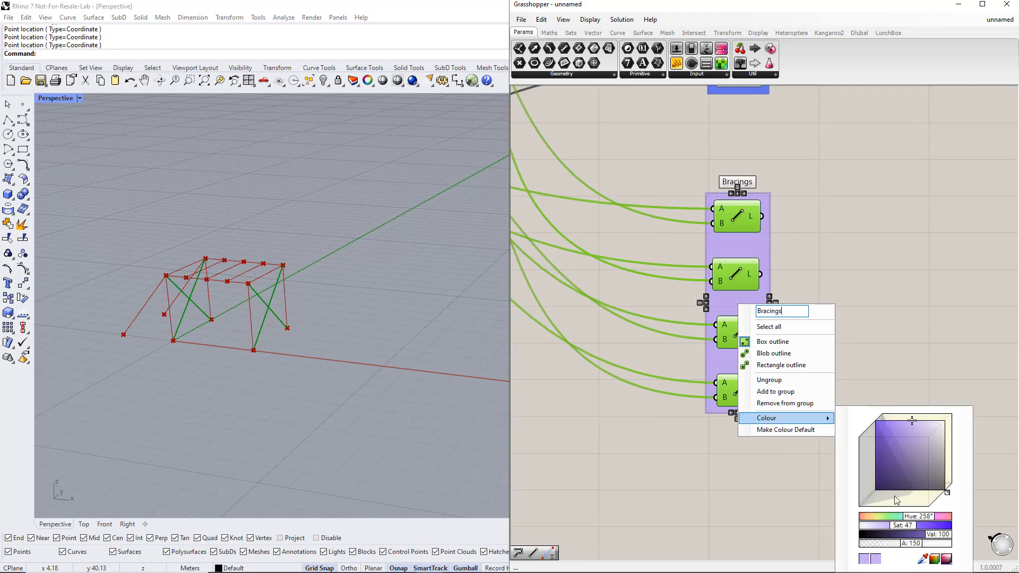
left_click_drag(918, 519, 908, 519)
left_click(894, 357)
Gather the Height, Length, Width, Number of Segments and Distance sliders into one stack beside the base Point parameter
scroll(860, 360, "down", 5)
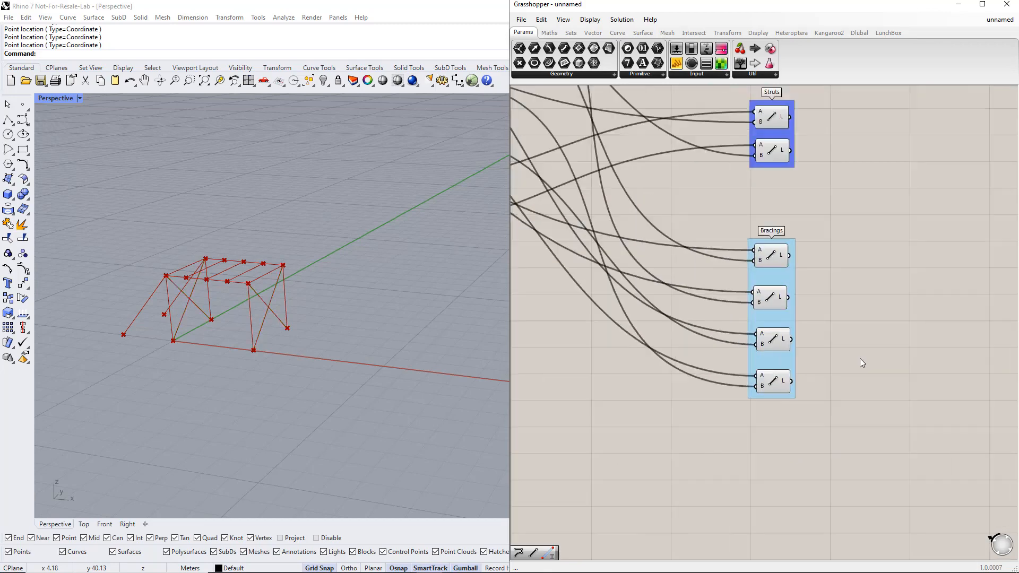
right_click_drag(871, 295, 849, 387)
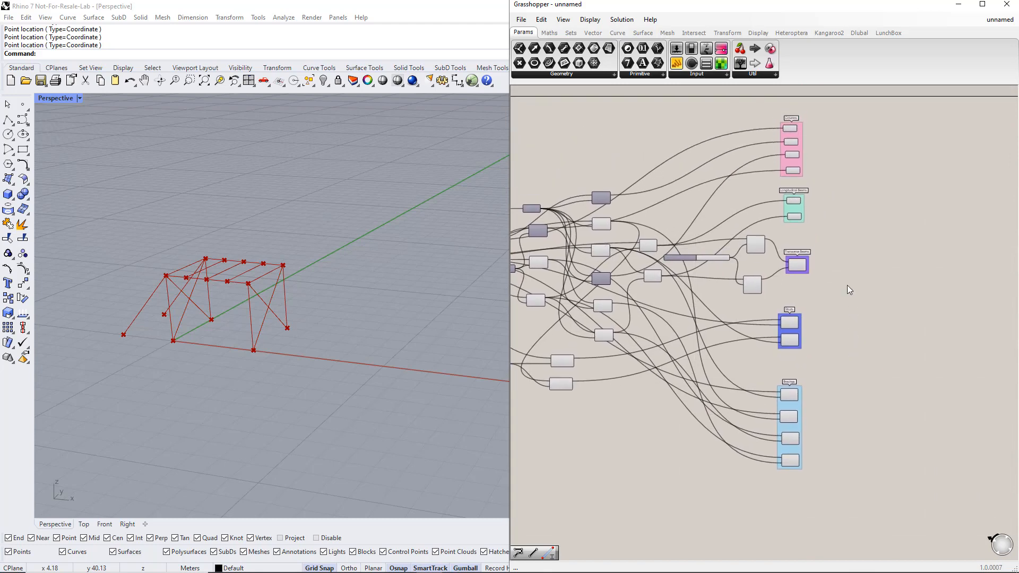
scroll(847, 289, "up", 3)
right_click_drag(593, 375, 862, 419)
right_click_drag(655, 385, 736, 412)
scroll(622, 353, "up", 1)
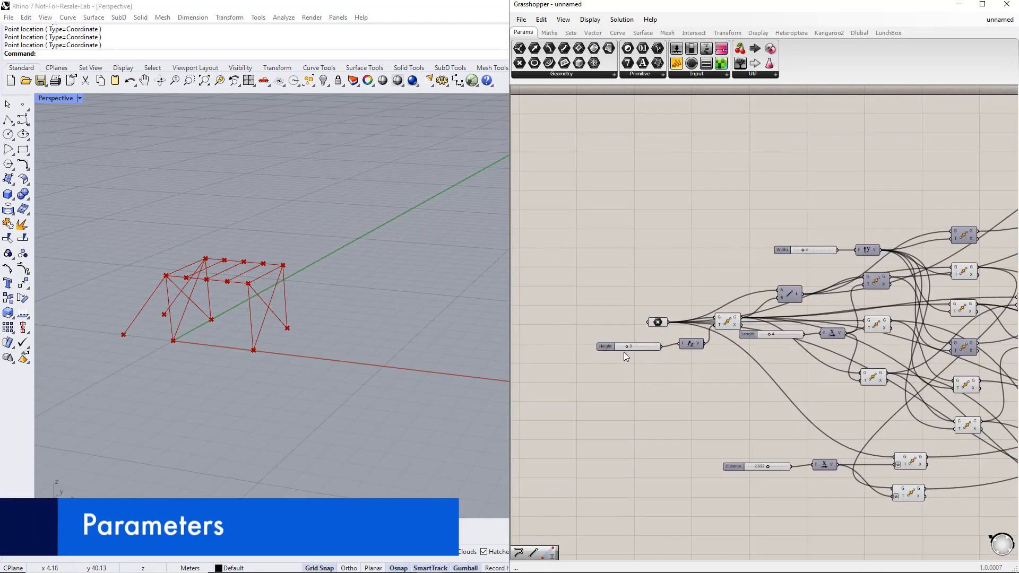
left_click_drag(629, 346, 588, 337)
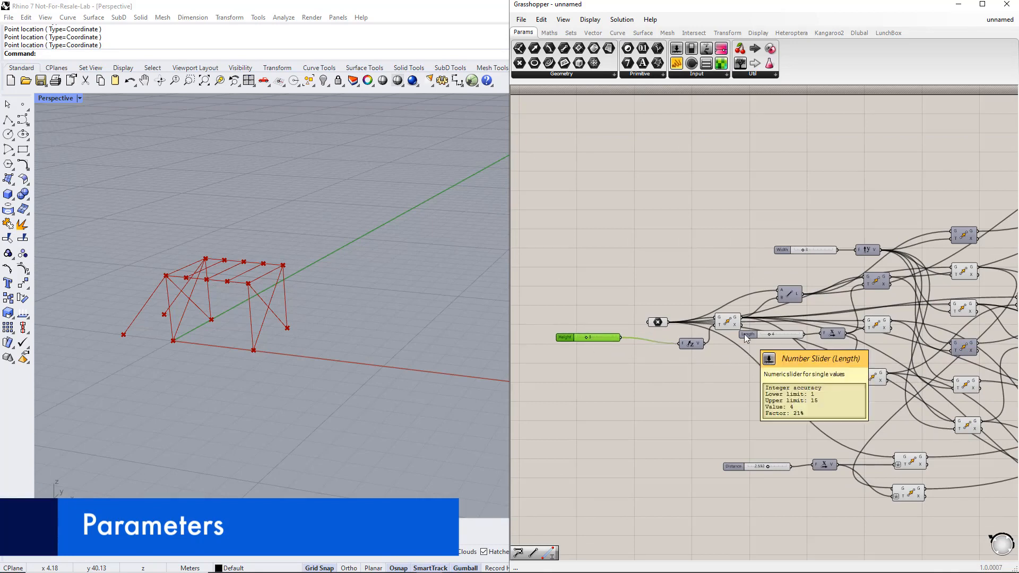
left_click_drag(746, 337, 565, 313)
left_click_drag(786, 252, 571, 325)
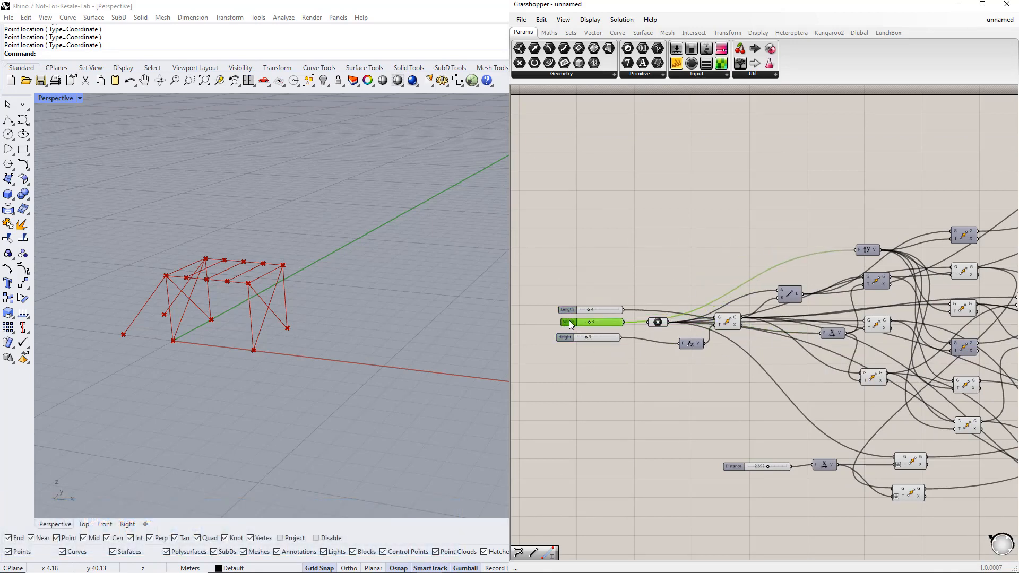
scroll(570, 325, "down", 1)
left_click_drag(823, 328, 569, 354)
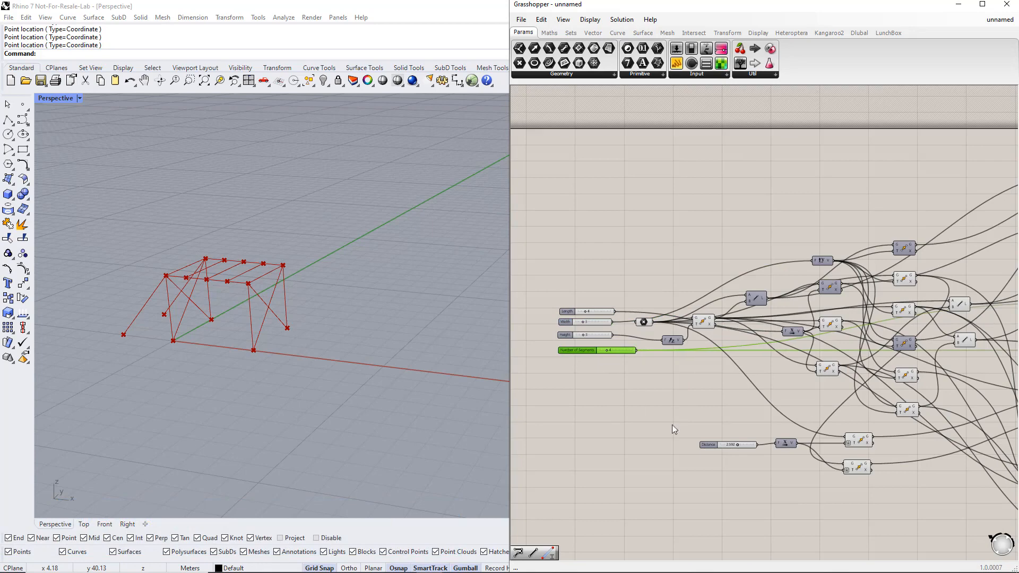
left_click_drag(707, 444, 570, 363)
Tighten the slider stack by moving the Number of Segments and Distance sliders up closer to the Height slider
scroll(563, 364, "up", 3)
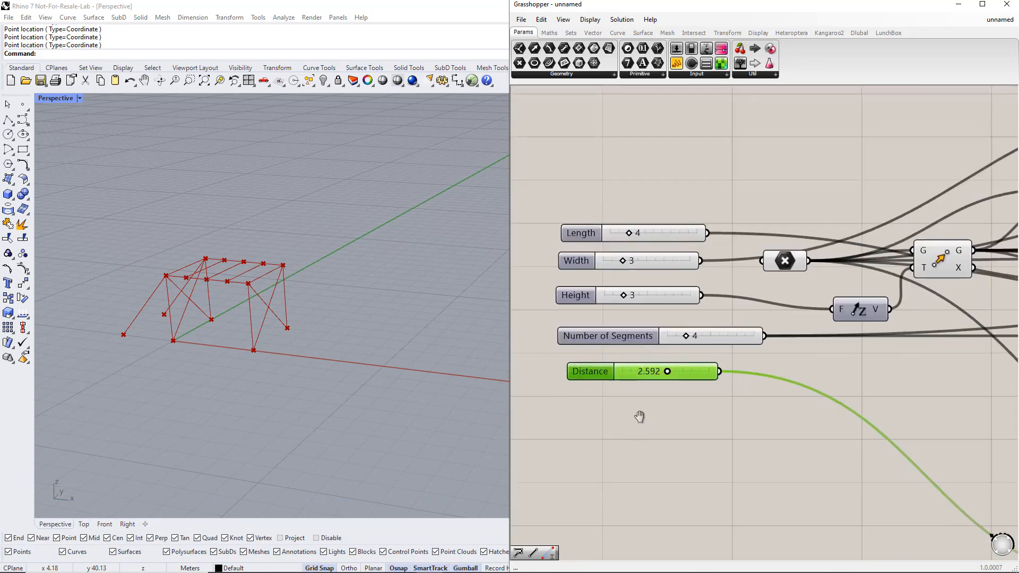
right_click_drag(640, 416, 670, 427)
left_click_drag(627, 352, 619, 340)
left_click_drag(619, 385, 613, 371)
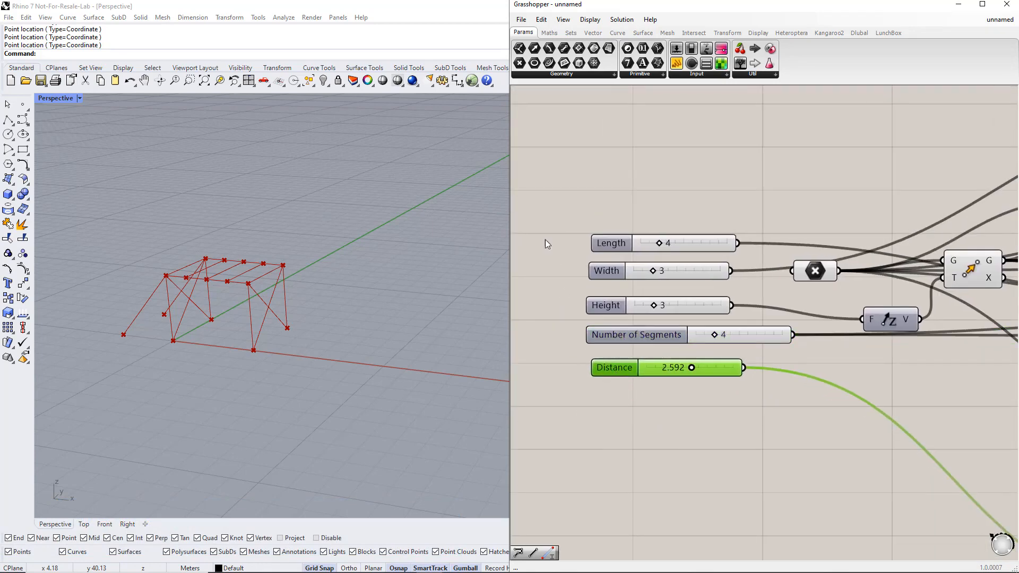
Group the five sliders, shift the group clear of the base Point parameter and name it "Parameters"
left_click_drag(540, 215, 779, 444)
key("ctrl+g")
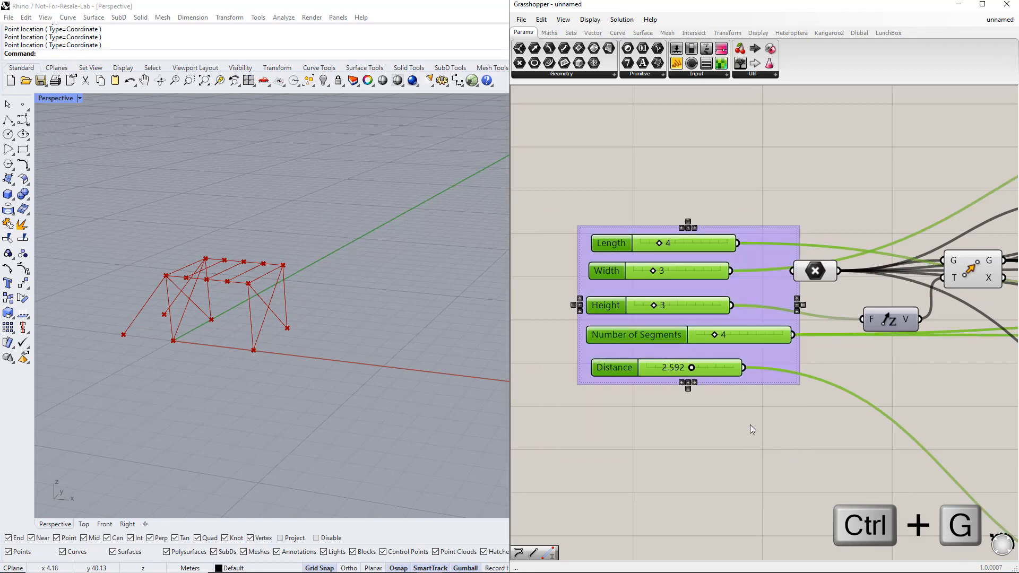
left_click_drag(770, 293, 737, 291)
right_click(728, 259)
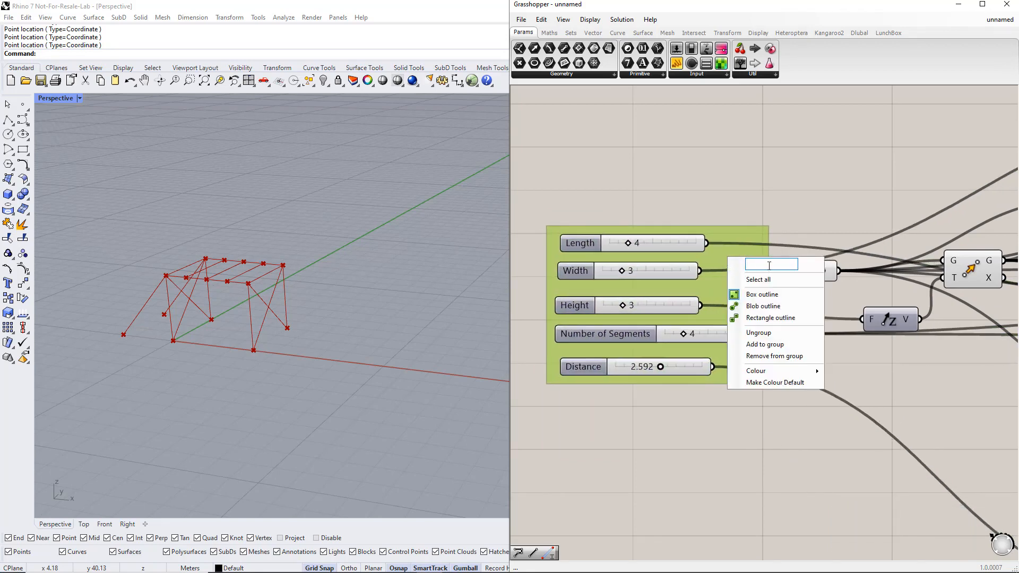
type("Parameters")
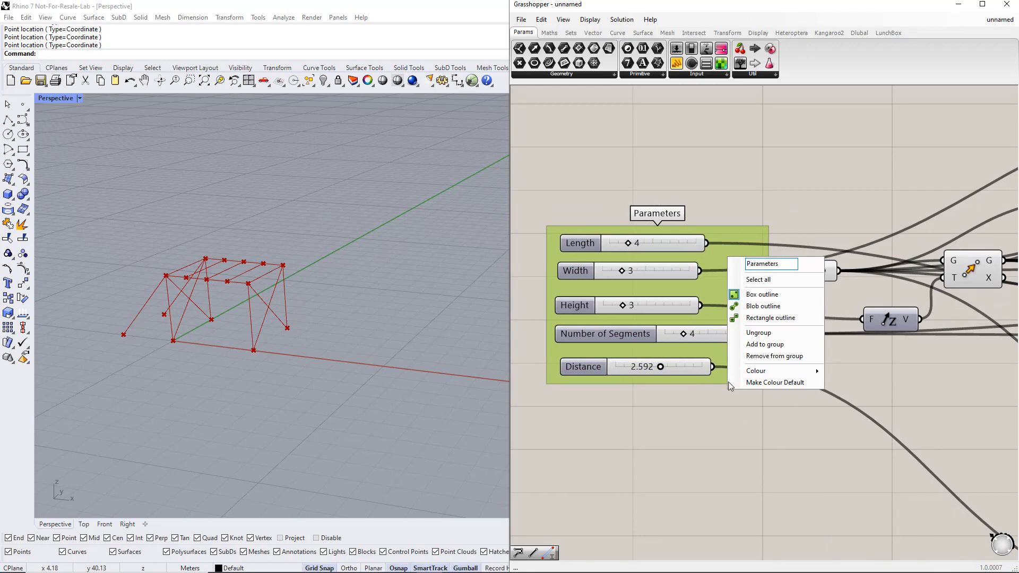
left_click(722, 425)
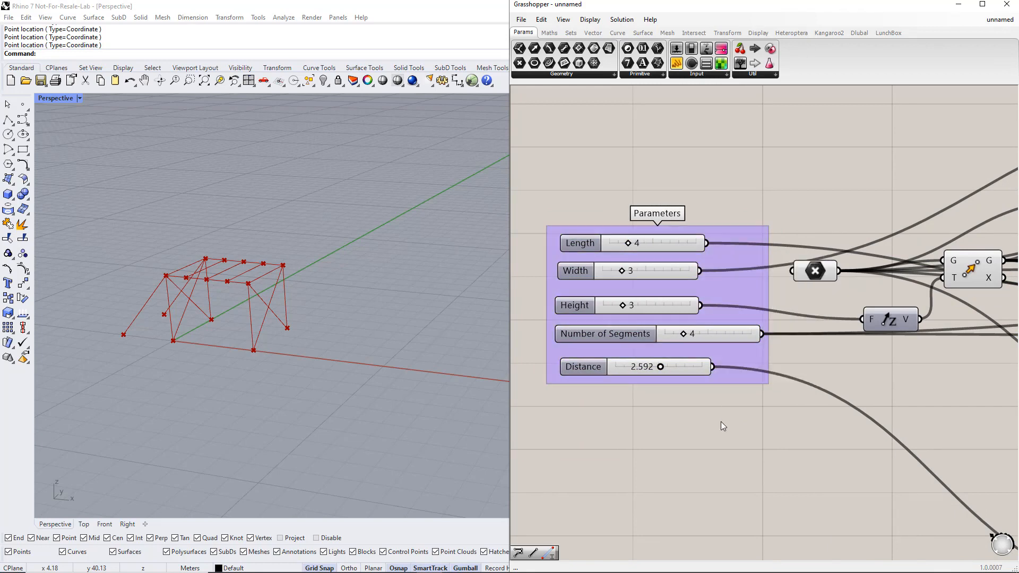
Set the Length, Width and Height sliders to 5 each
left_click_drag(629, 242, 641, 271)
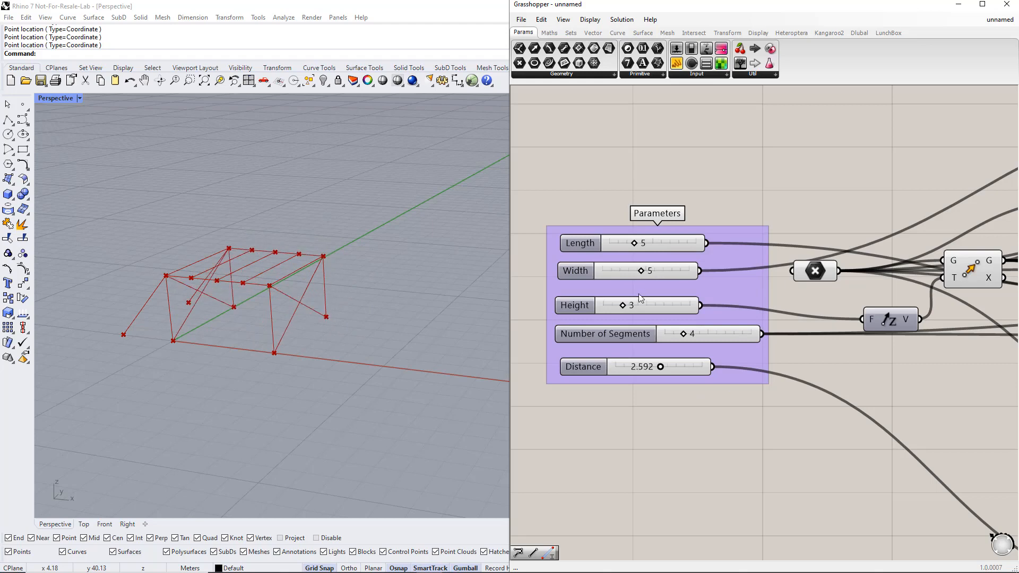
left_click_drag(626, 306, 648, 301)
Change the Height slider to floating-point values and set it to 4.5
right_click(586, 303)
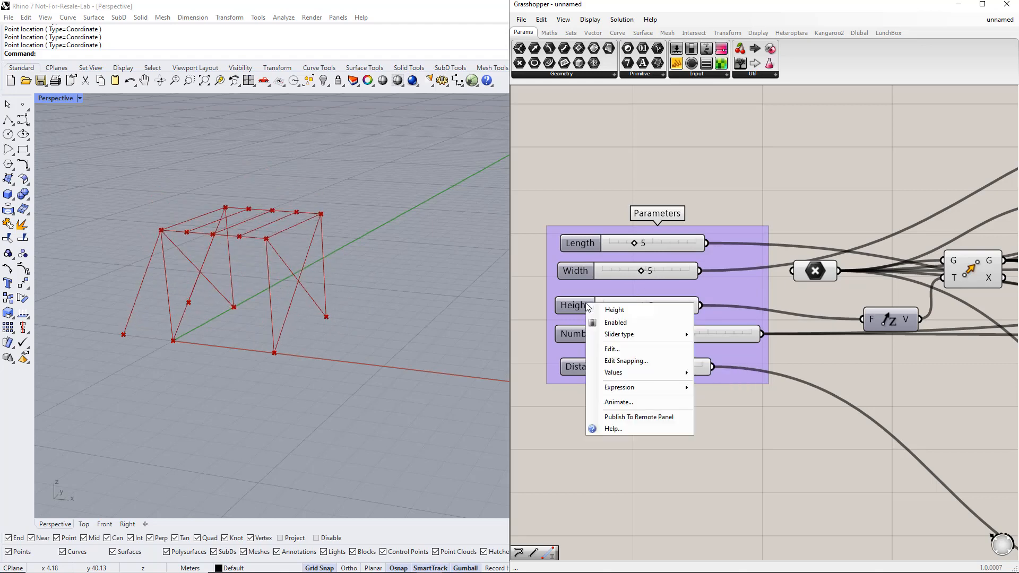
mouse_move(640, 334)
left_click(732, 335)
double_click(648, 306)
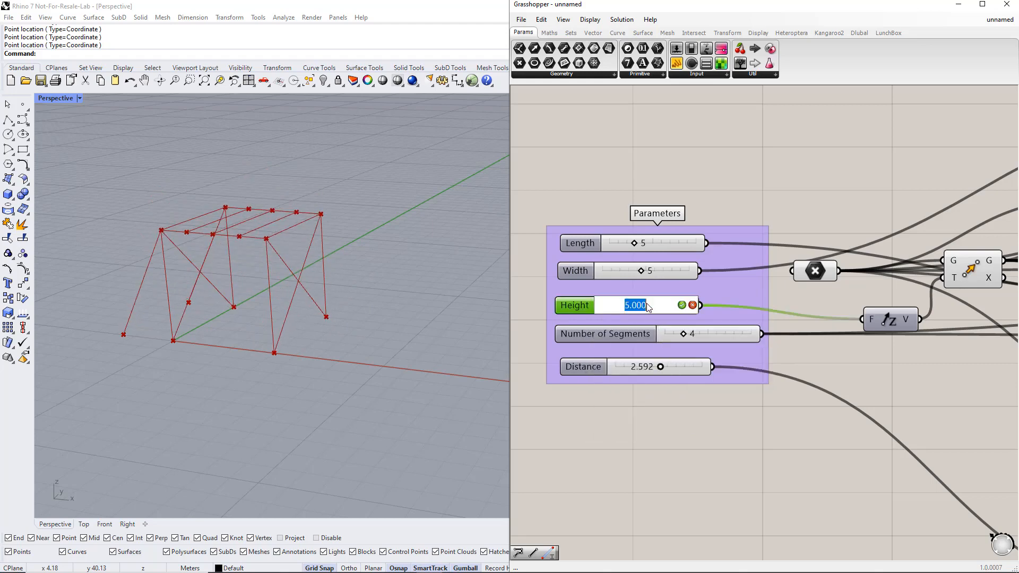
type("4.5")
key("Return")
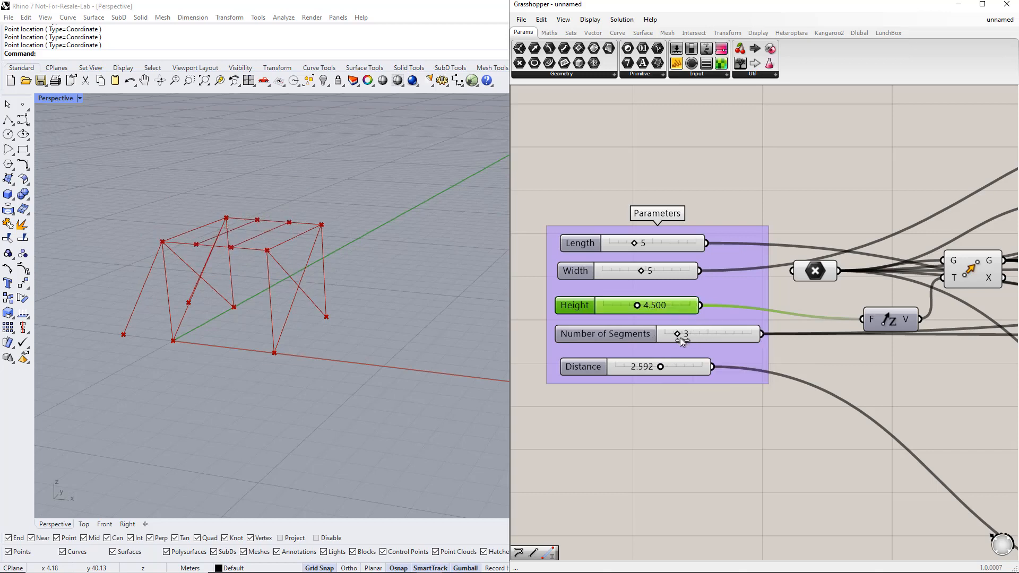
Set the Distance slider to 2.5
mouse_move(660, 367)
left_mouse_down()
mouse_move(621, 366)
mouse_move(678, 366)
mouse_move(659, 367)
left_mouse_up()
double_click(652, 366)
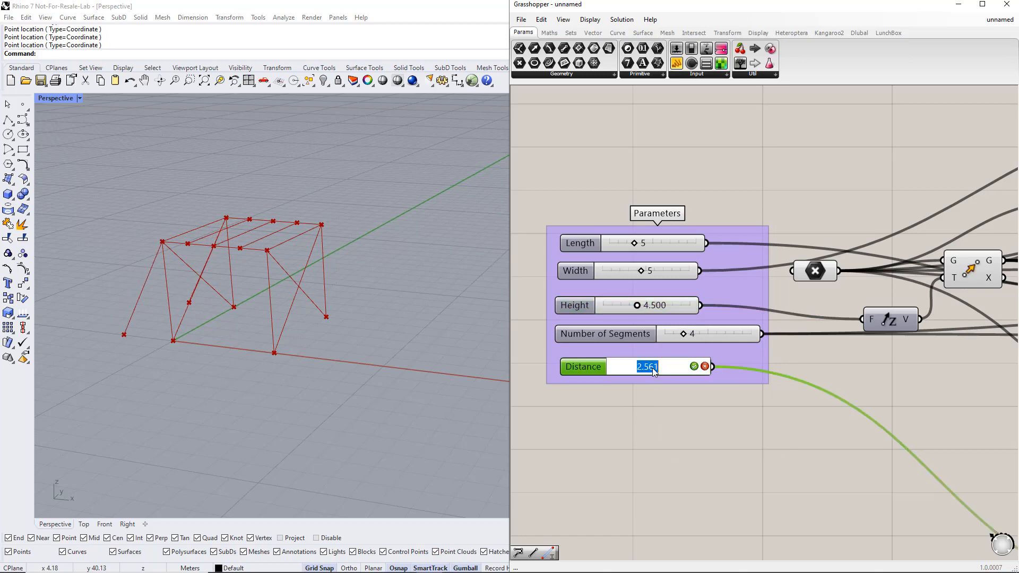
type("2.5")
key("Return")
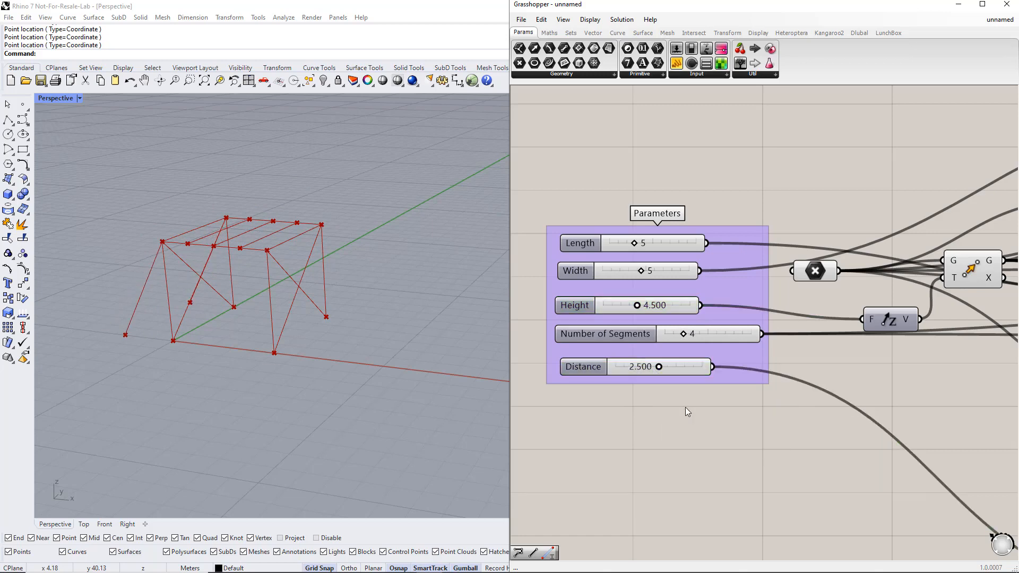
Add a Member component in the free canvas area beside the Columns group
scroll(685, 406, "down", 2)
scroll(692, 409, "down", 1)
right_click_drag(931, 424, 828, 262)
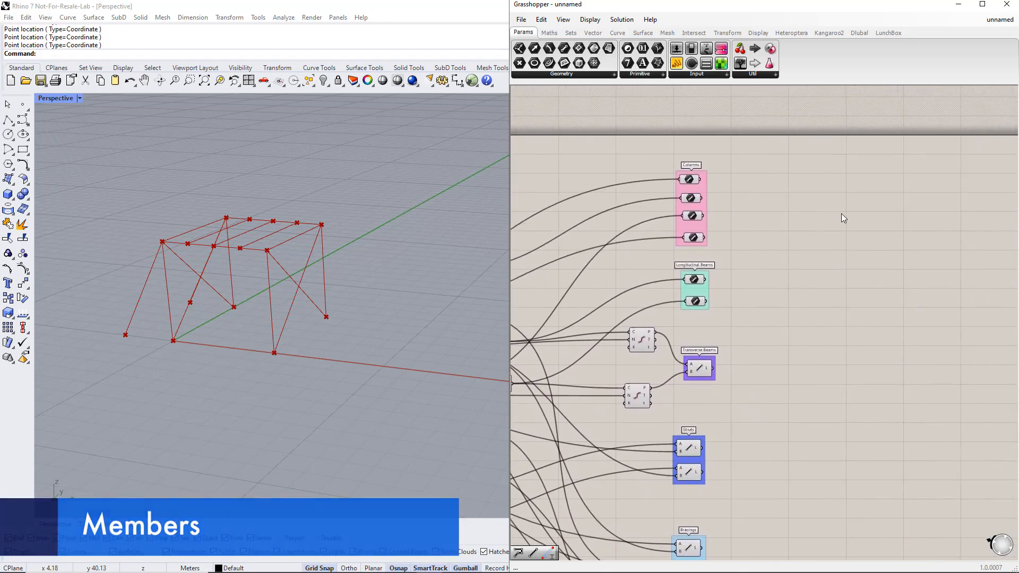
double_click(876, 227)
type("member")
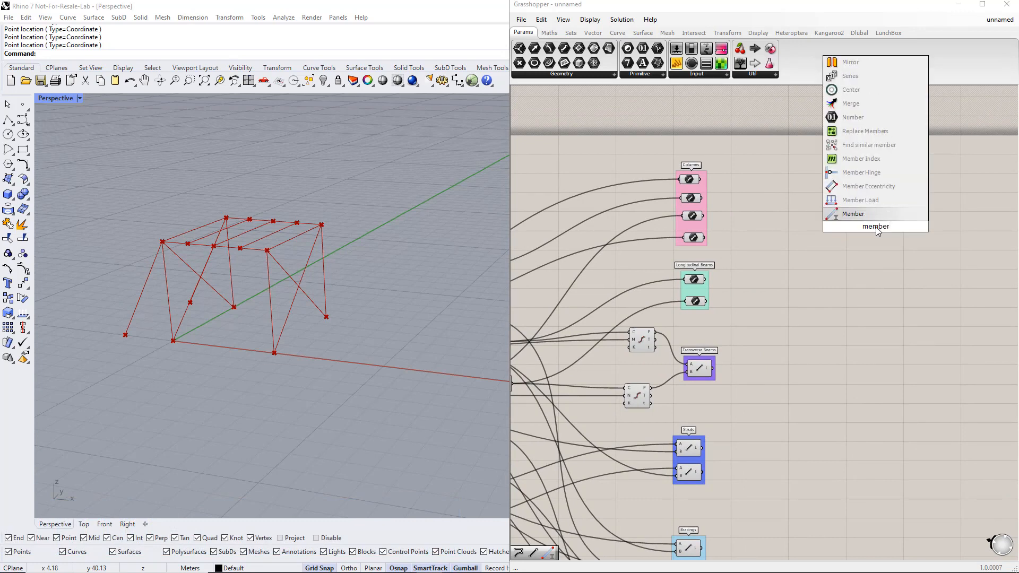
key("Return")
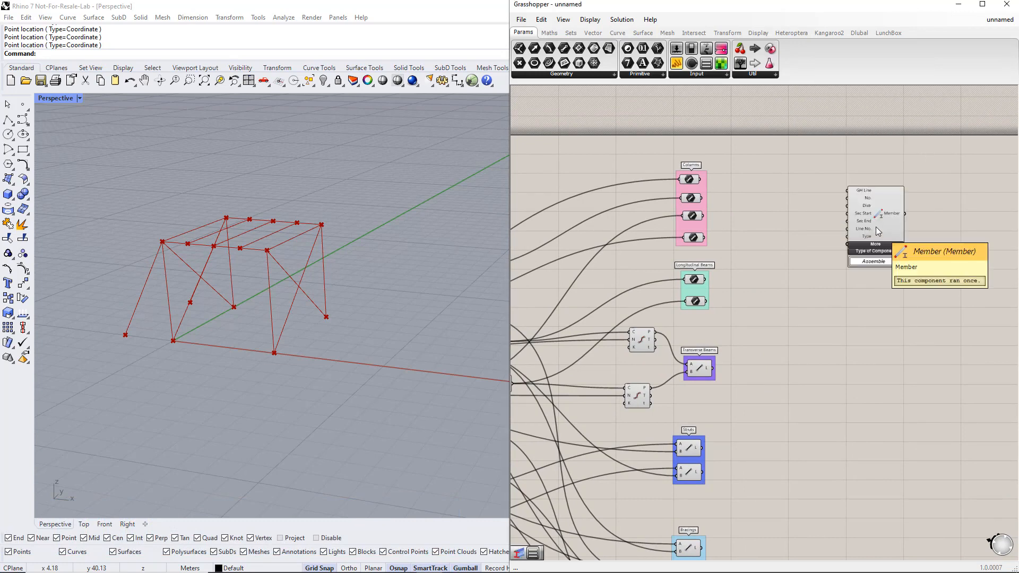
right_click_drag(887, 295, 858, 313)
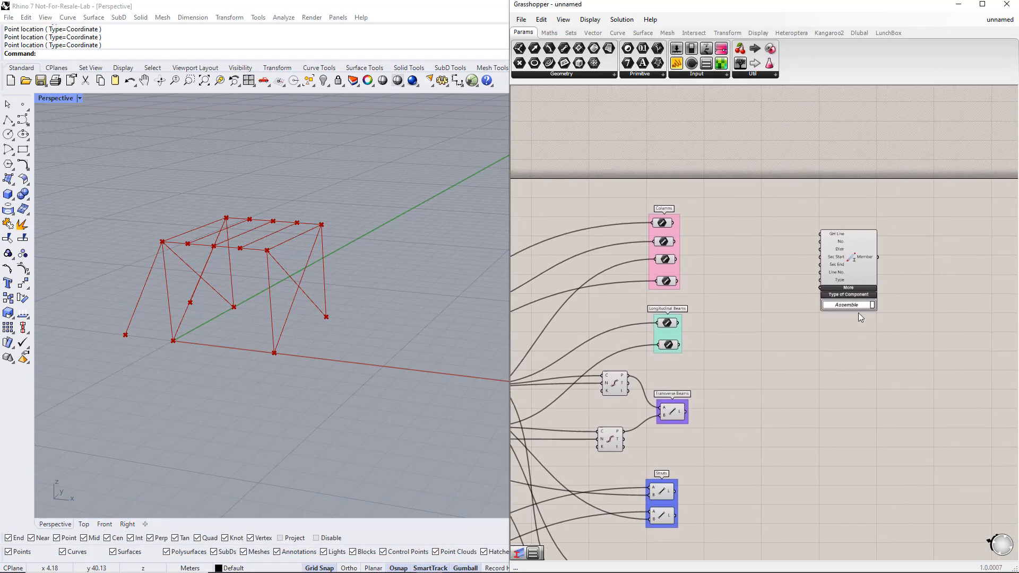
left_click_drag(853, 275, 865, 269)
scroll(864, 269, "down", 6)
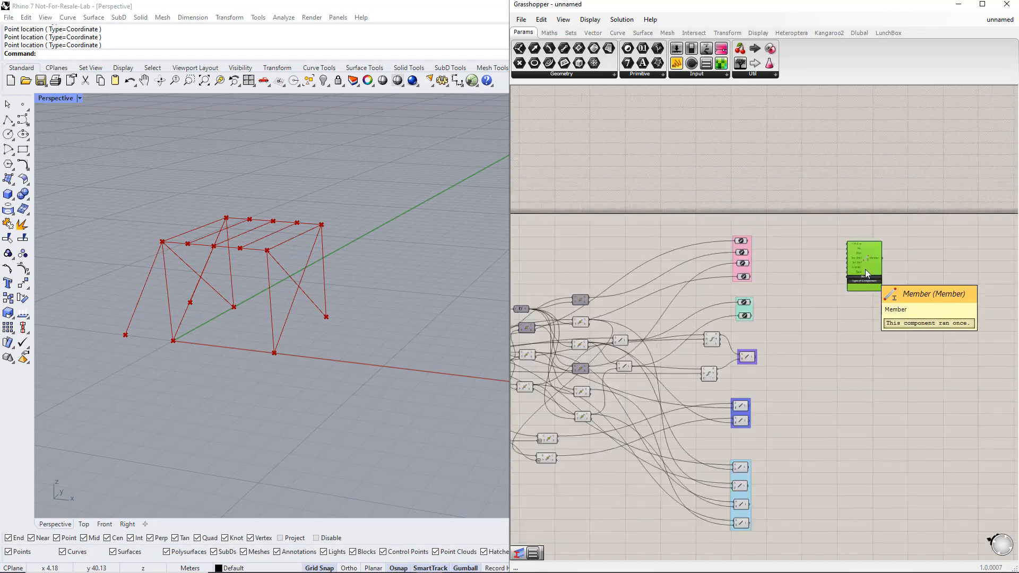
left_click_drag(801, 386, 887, 328)
scroll(864, 279, "up", 3)
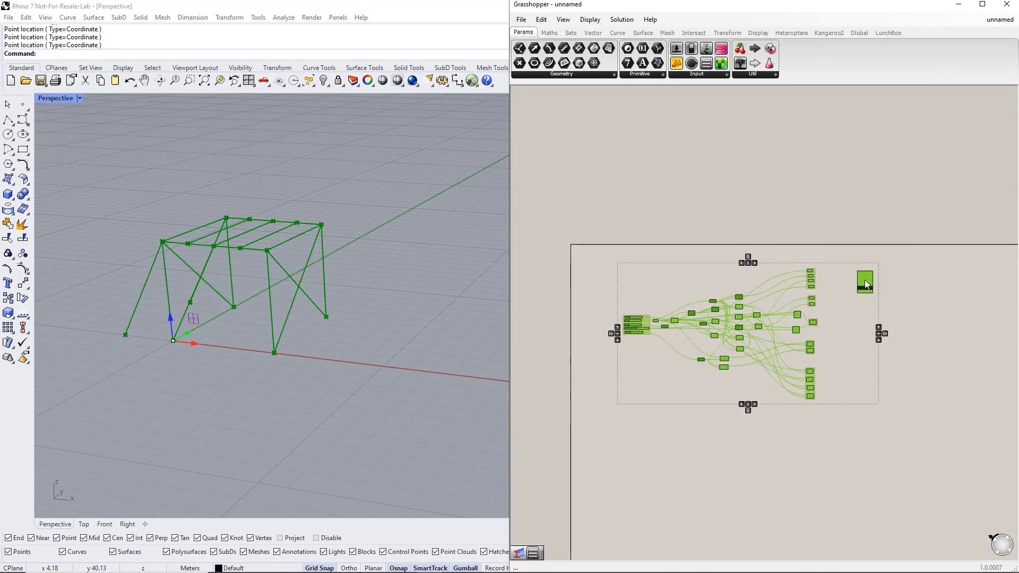
scroll(851, 332, "up", 5)
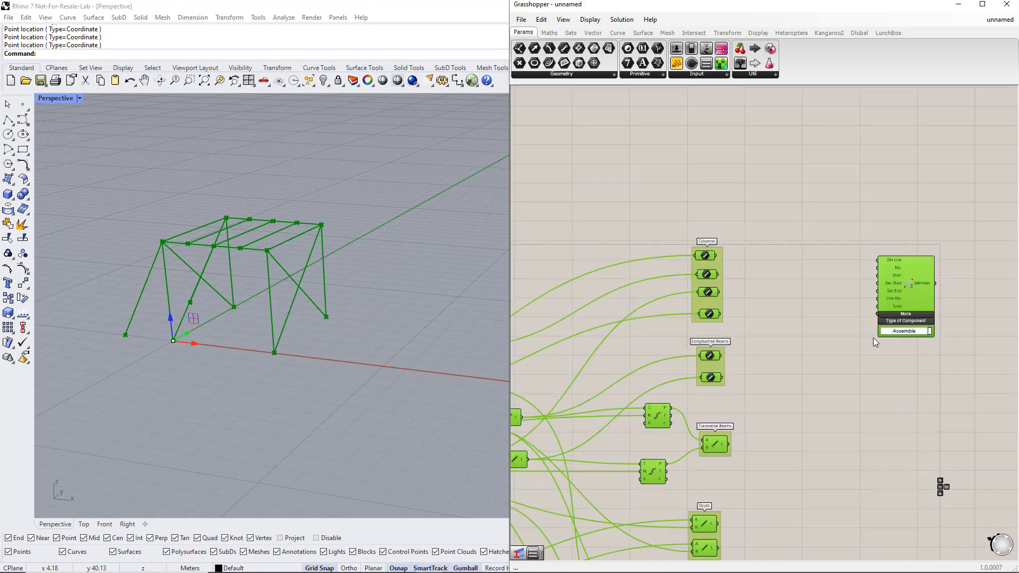
left_click(761, 304)
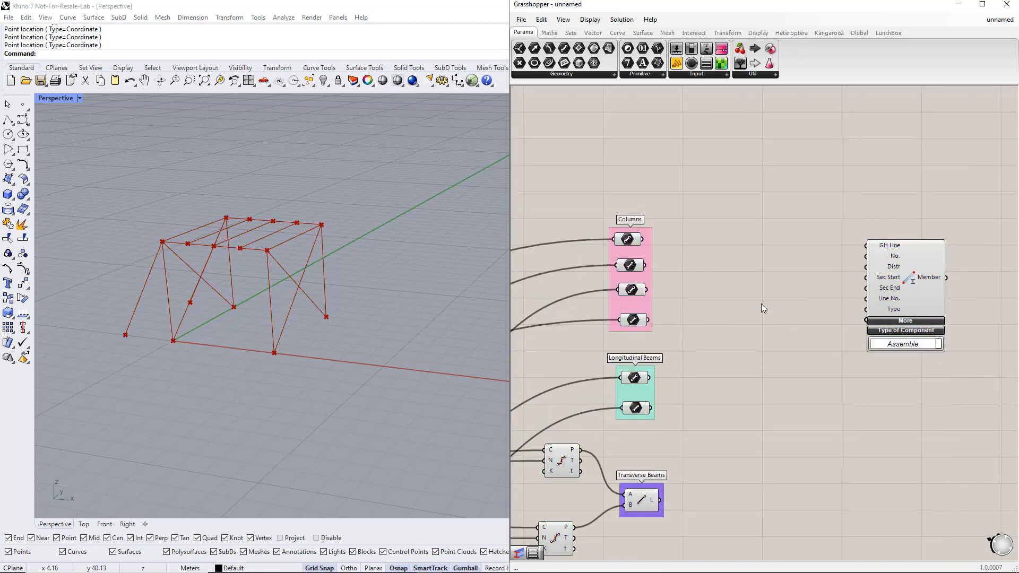
left_click_drag(720, 330, 617, 218)
left_click(756, 317)
Add a Value List and connect it to the Member component's Type input so it offers TYPE_BEAM
double_click(819, 339)
type("value")
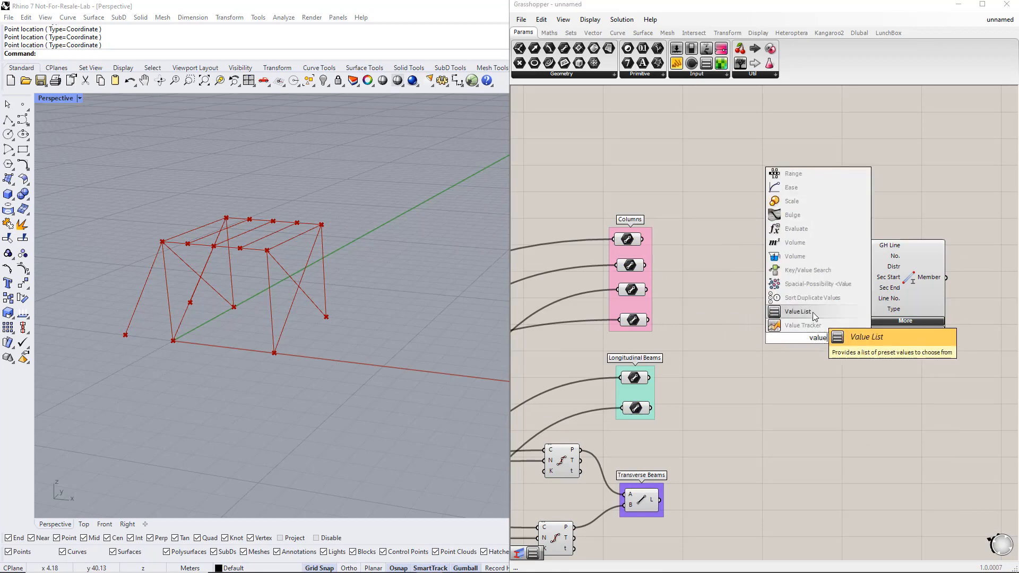
left_click(812, 312)
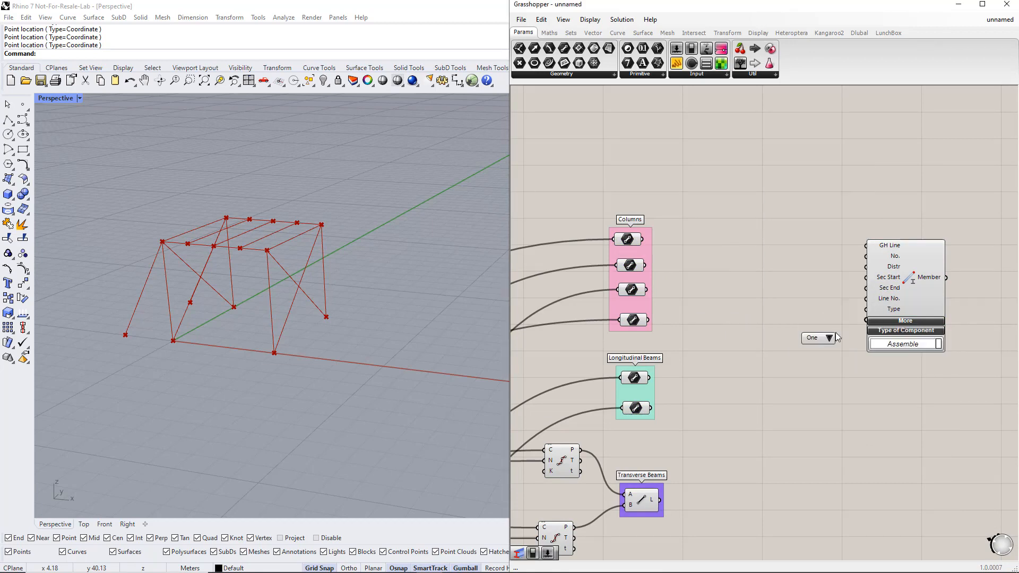
left_click_drag(837, 338, 791, 352)
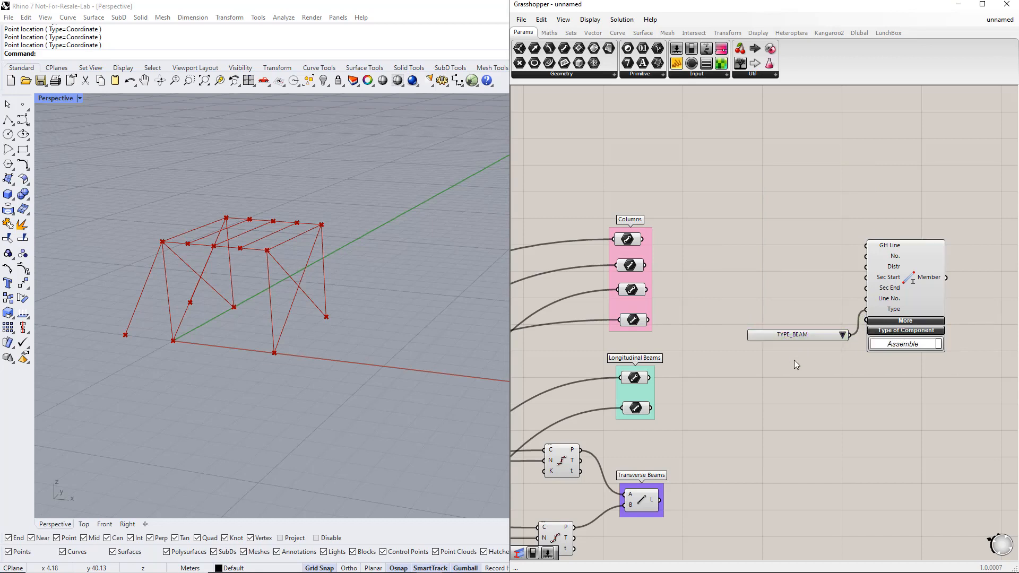
Connect all four lines of the Columns group to the Member component's GH Line input
left_click_drag(646, 240, 868, 247)
left_click_drag(647, 265, 866, 246, "shift")
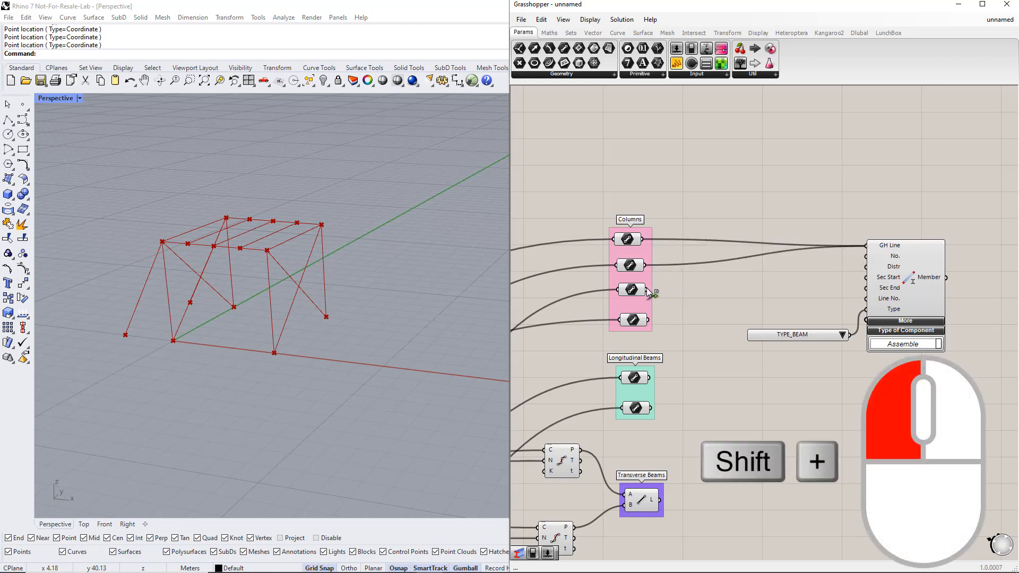
left_click_drag(646, 288, 866, 245, "shift")
left_click_drag(648, 323, 866, 247, "shift")
Shift the Member component and its TYPE_BEAM list together farther away from the Columns group
right_click_drag(899, 379, 829, 390)
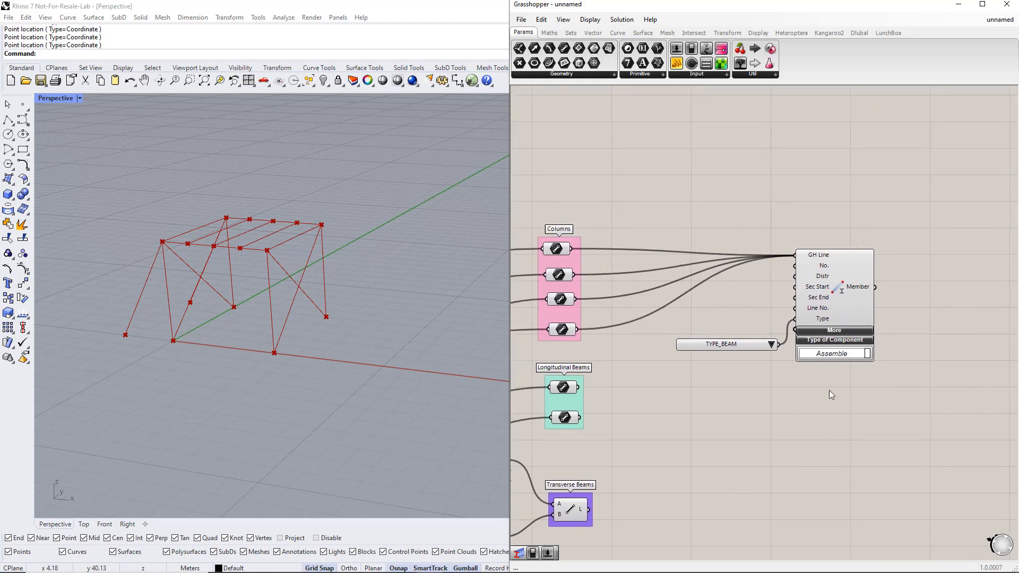
left_click_drag(829, 390, 738, 300)
left_click_drag(825, 301, 961, 320)
right_click_drag(960, 320, 937, 356)
Add a Section component above the Member component, between it and the Columns group
left_click(829, 218)
double_click(823, 217)
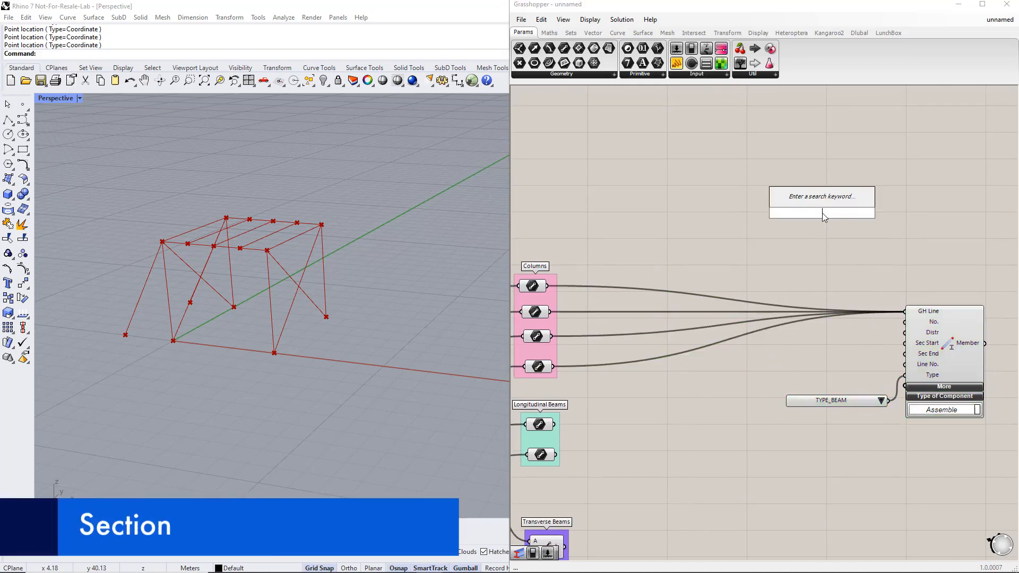
type("section")
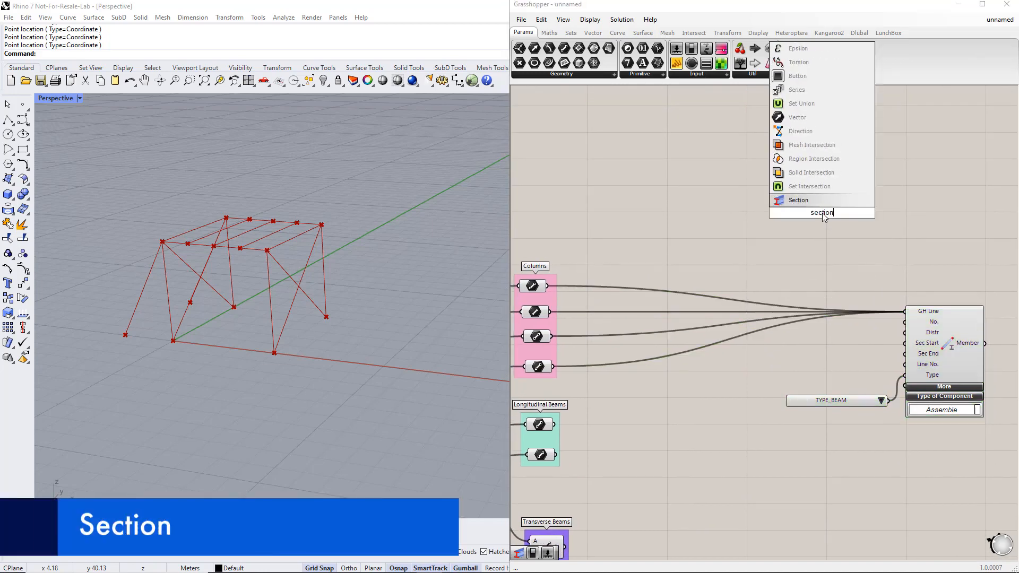
key("Return")
left_click_drag(822, 212, 826, 226)
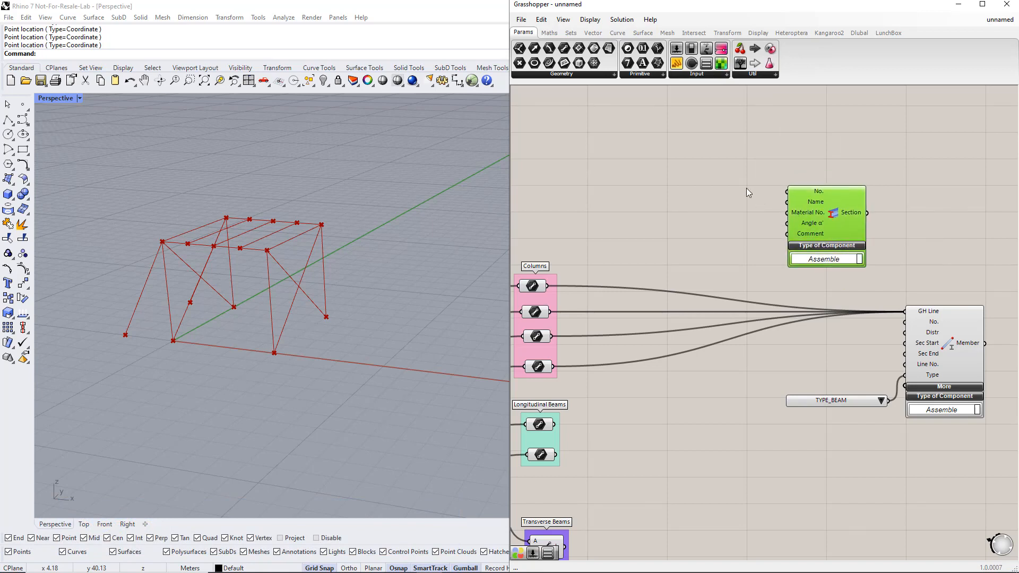
Add an integer slider ranging from 0 to 1, with value 1, and connect it to the Section component's No. input
double_click(711, 168)
type("0<1<10")
key("Return")
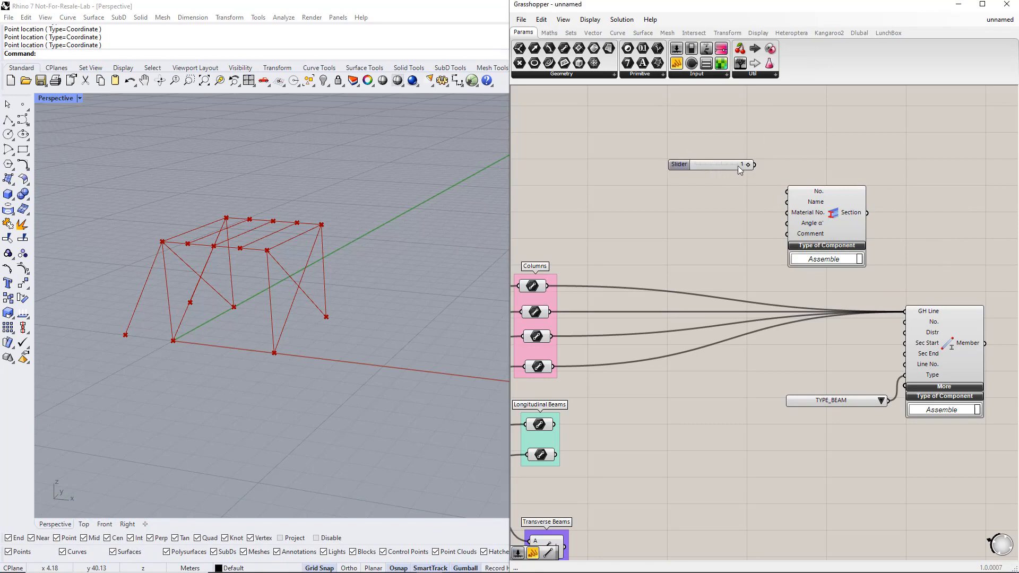
left_click_drag(754, 165, 787, 191)
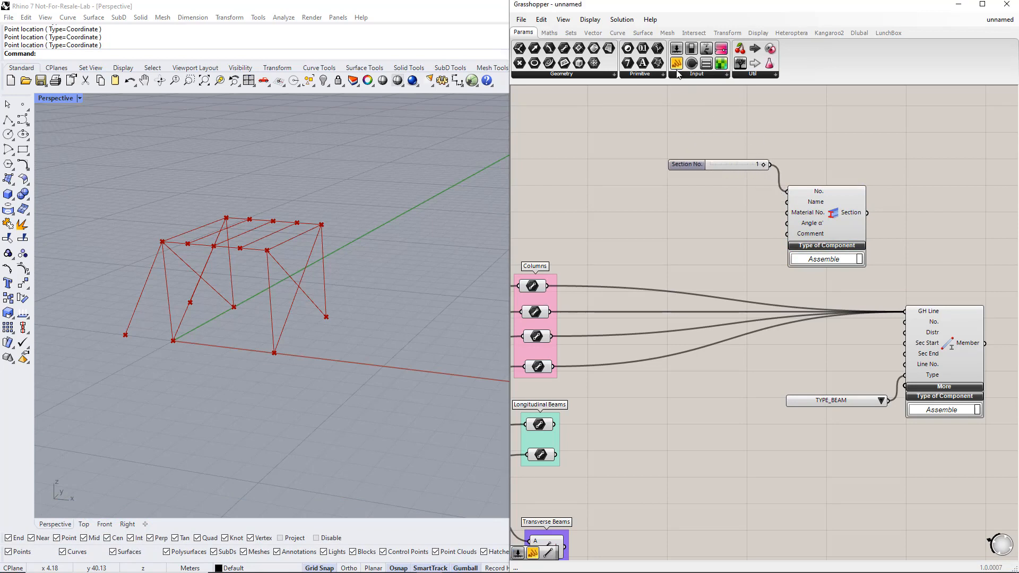
Add a Panel containing "IPE 200" and connect it to the Section component's Name input
left_click_drag(677, 65, 707, 191)
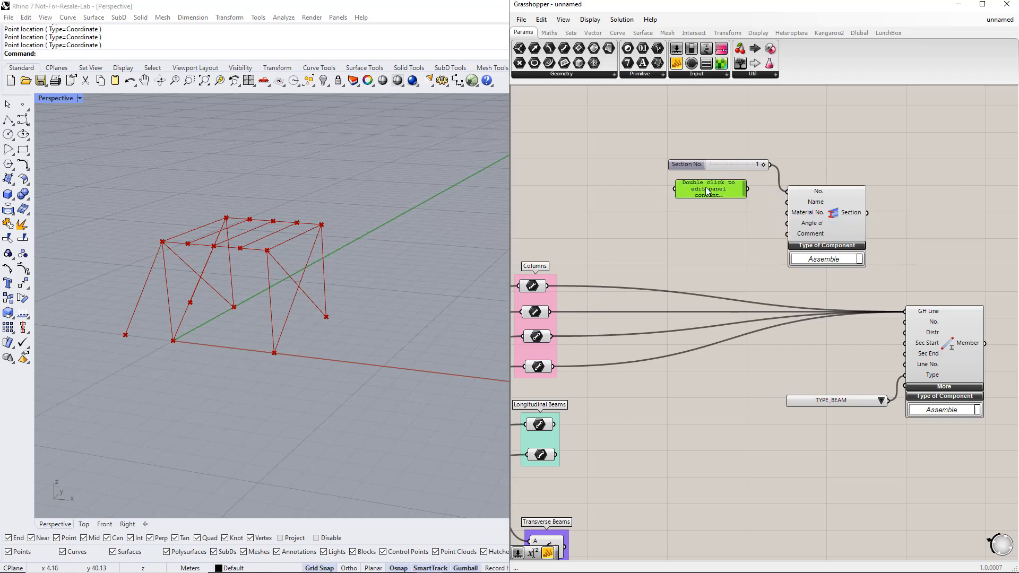
double_click(707, 191)
type("IP")
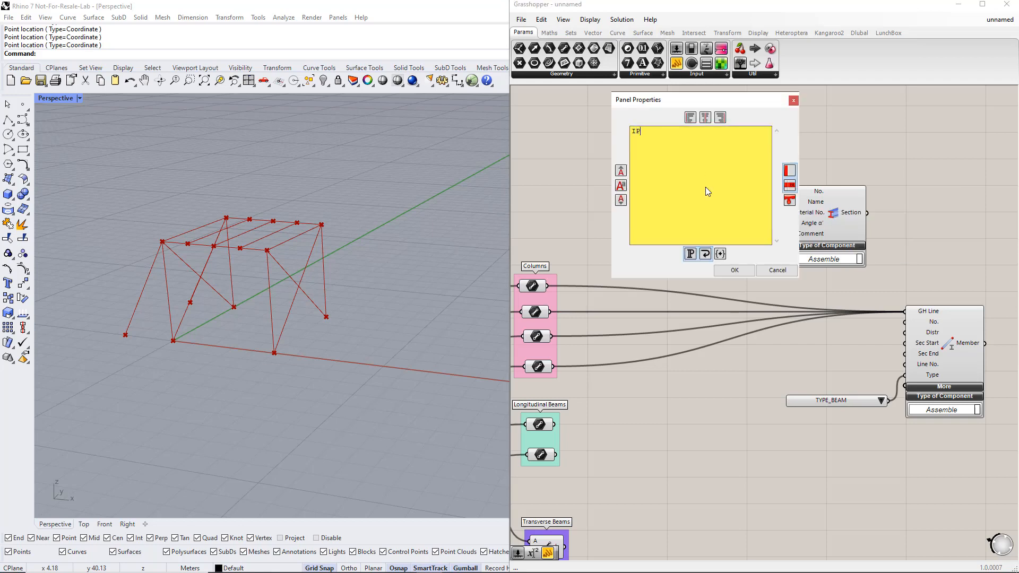
type("E 200")
left_click(718, 270)
left_click_drag(748, 189, 786, 203)
right_click_drag(780, 212, 826, 225)
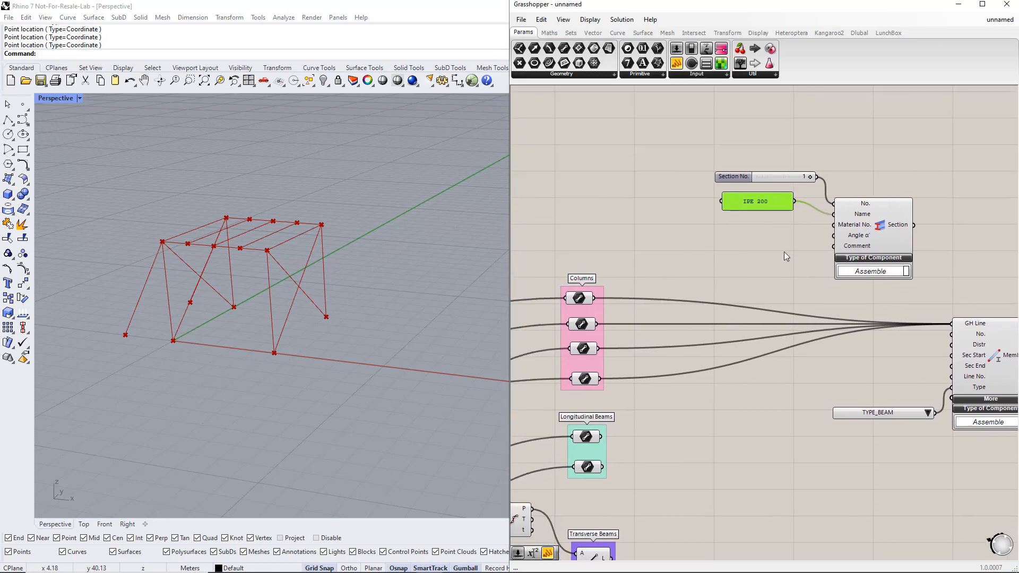
Add a Material component on the canvas ahead of the Section component and its inputs
double_click(611, 161)
type("MATERIAL")
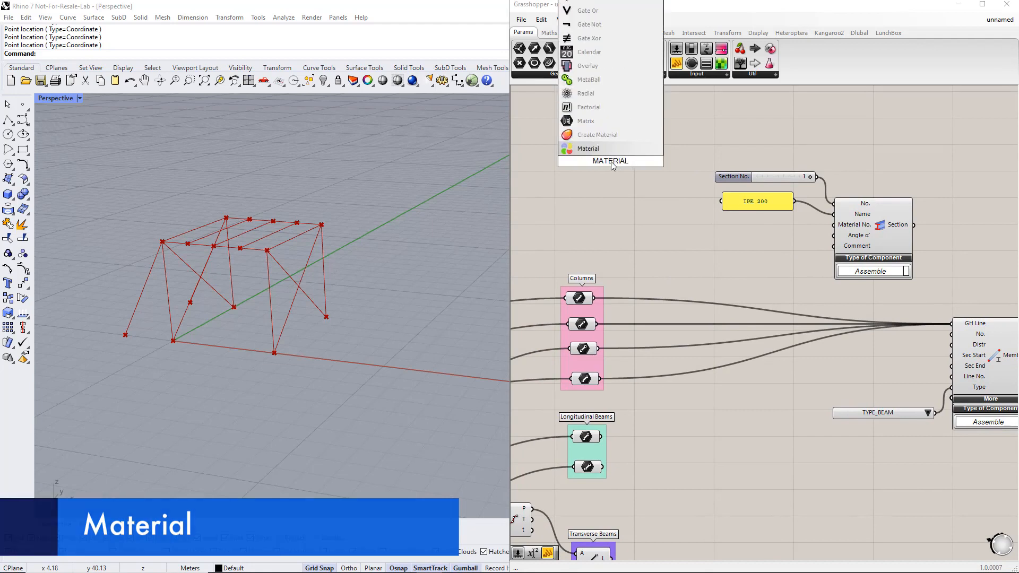
key("Return")
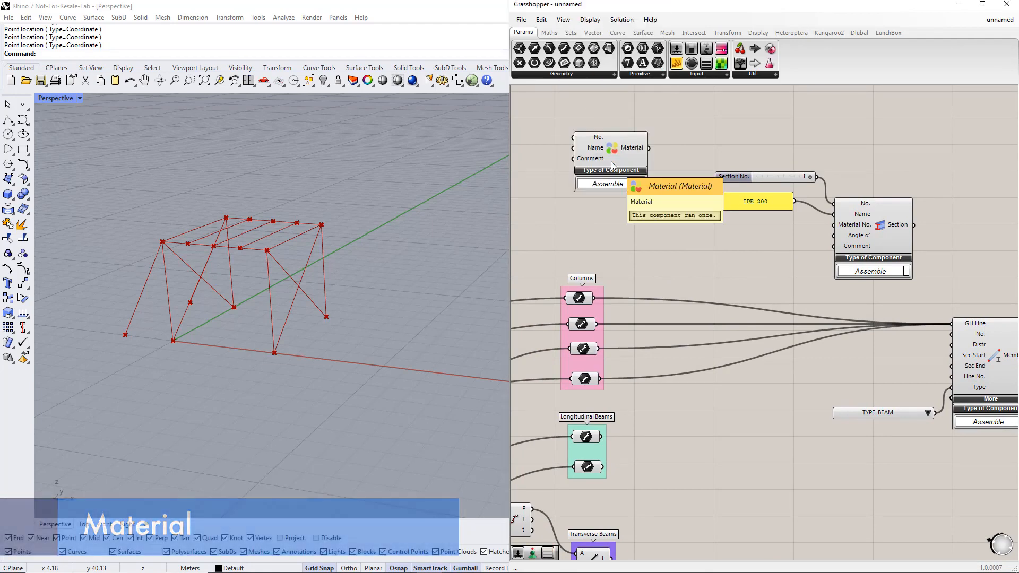
left_click_drag(612, 157, 643, 178)
Duplicate the Section No. slider and IPE 200 panel beside the Material component and connect the copied slider to its No. input
left_click_drag(687, 218, 828, 159)
right_click_drag(785, 201, 813, 245)
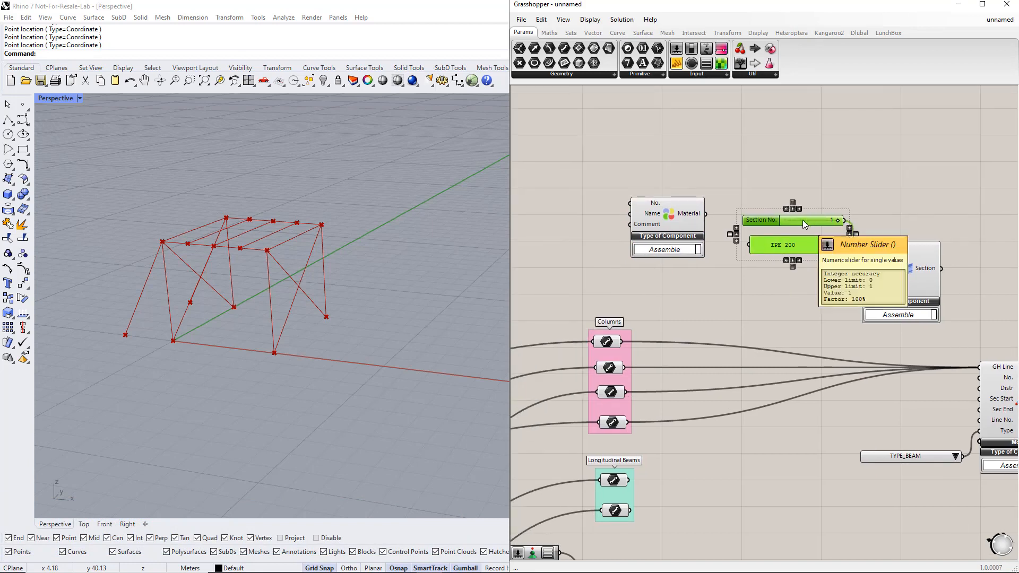
left_click_drag(802, 220, 584, 181)
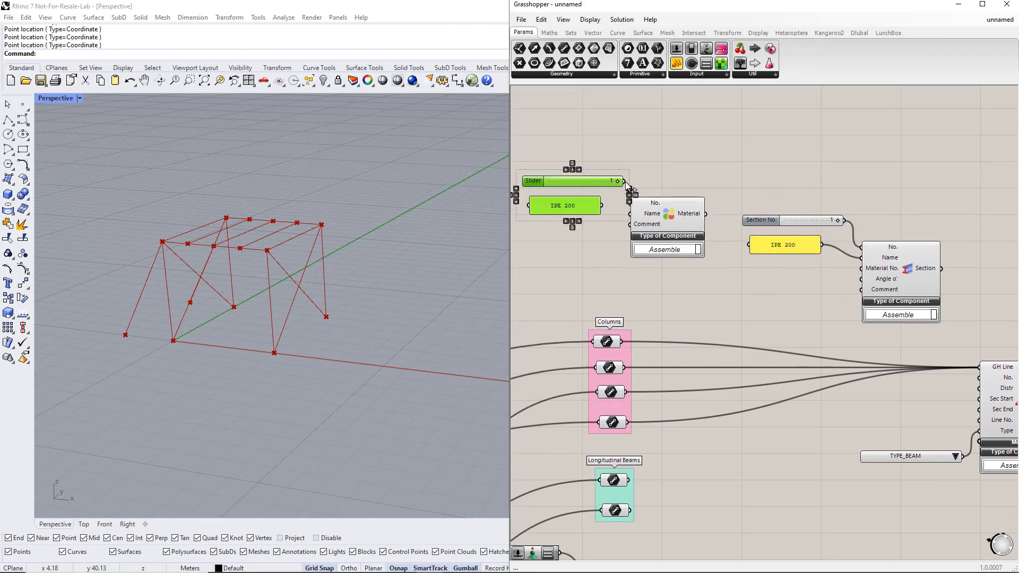
left_click(661, 219)
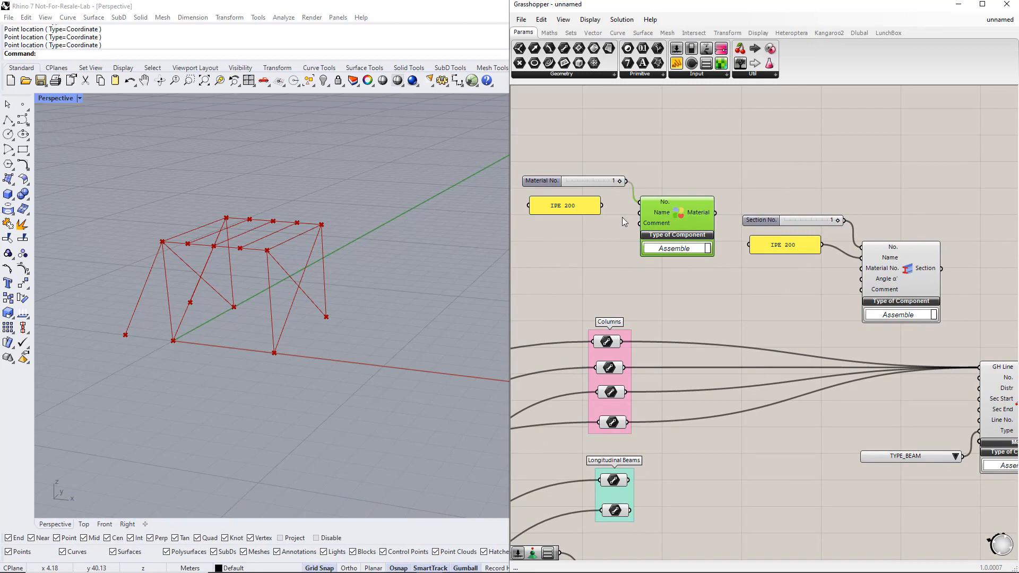
Change the copied panel's text to "S235" and connect it to the Material component's Name input
double_click(577, 208)
key("BackSpace")
type("S235")
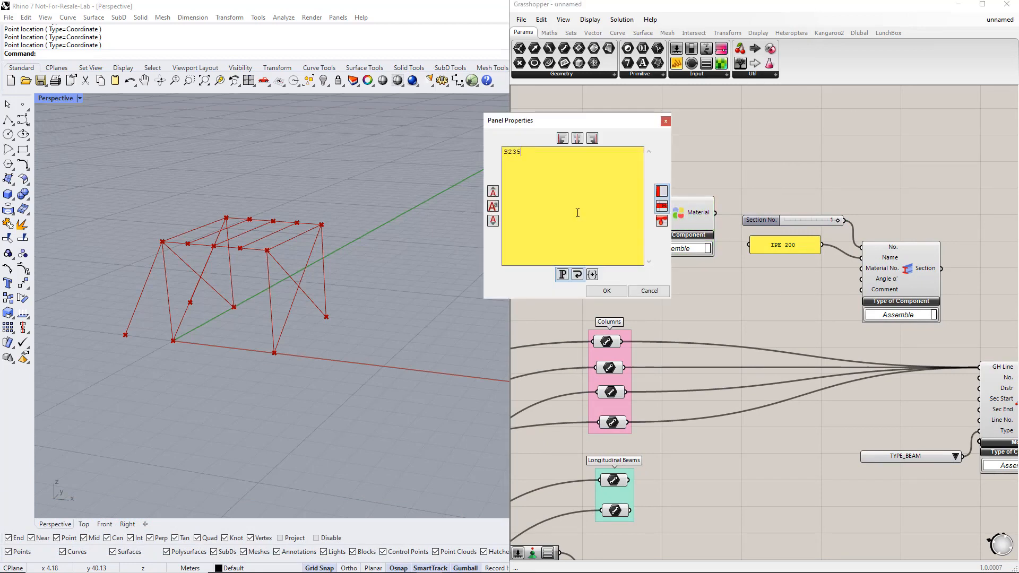
left_click(607, 291)
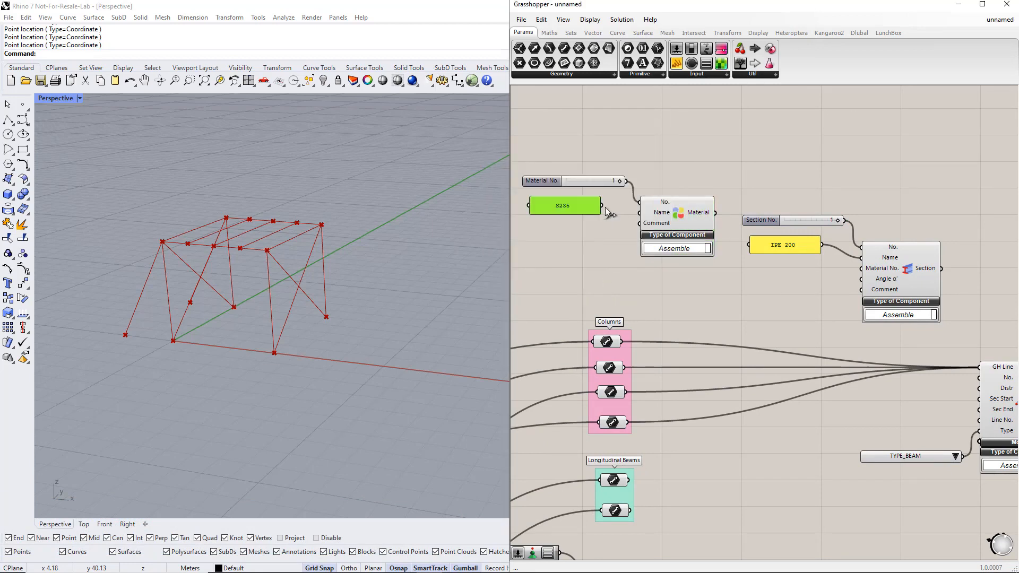
scroll(643, 244, "down", 2)
scroll(685, 230, "up", 2)
Connect the Material output to the Section's Material No. input and the Section output to the Member's Sec Start input
left_click_drag(697, 214, 843, 269)
left_click_drag(924, 270, 961, 400)
scroll(906, 403, "down", 2)
right_click_drag(785, 404, 784, 402)
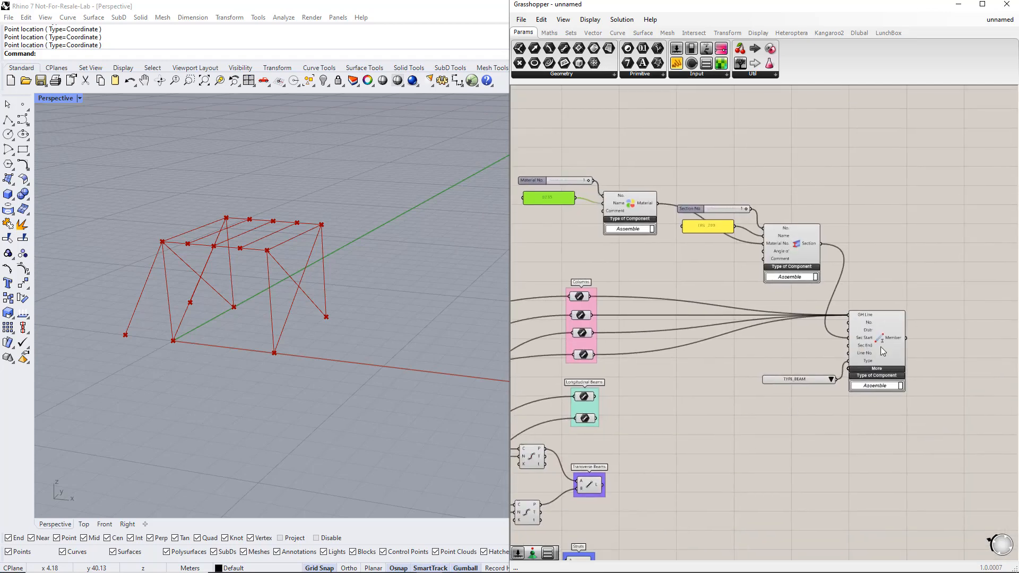
Move the Member component and the TYPE_BEAM list slightly higher, shifting the Member farther from the Section component
left_click_drag(880, 346, 904, 327)
left_click_drag(819, 381, 824, 351)
left_click(899, 333)
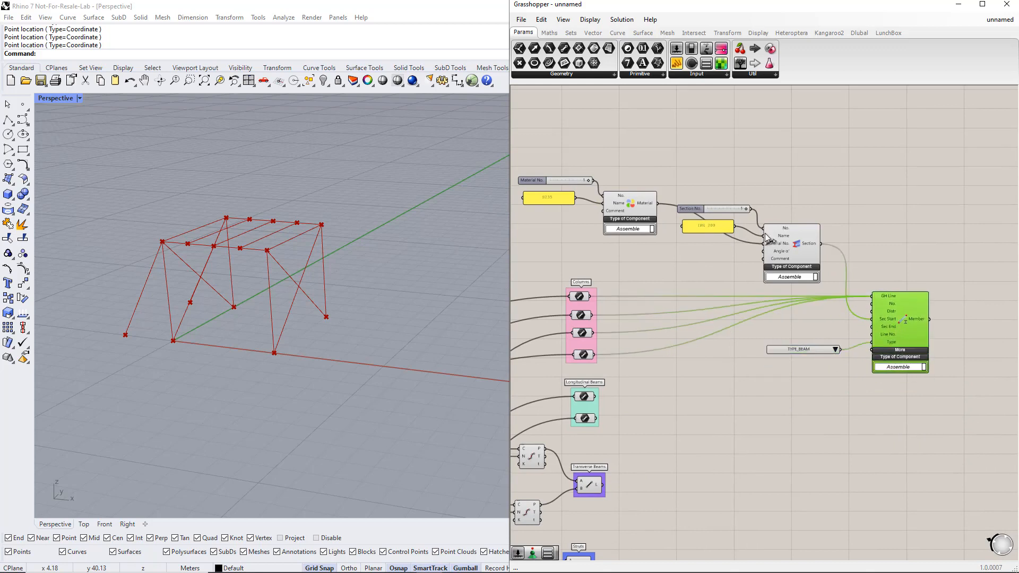
Move the Section component and its name panel and Section No. slider slightly closer to the Member component
left_click_drag(766, 237, 777, 251)
left_click_drag(714, 225, 730, 210)
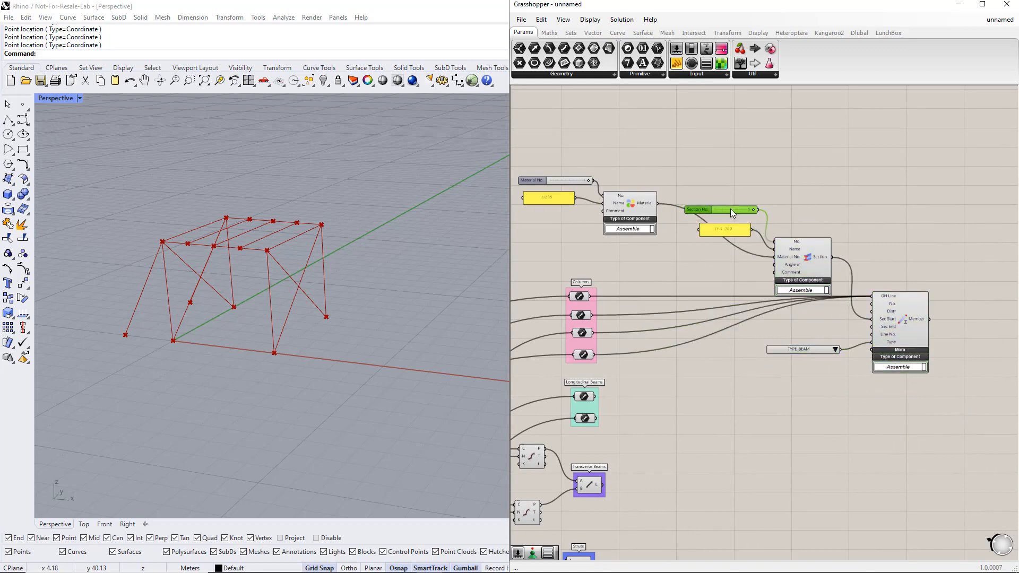
left_click(838, 415)
Add an RFEM 6 Export Component below the Member component, expand its Additional inputs and shift it slightly away from the Member
right_click_drag(847, 412, 786, 391)
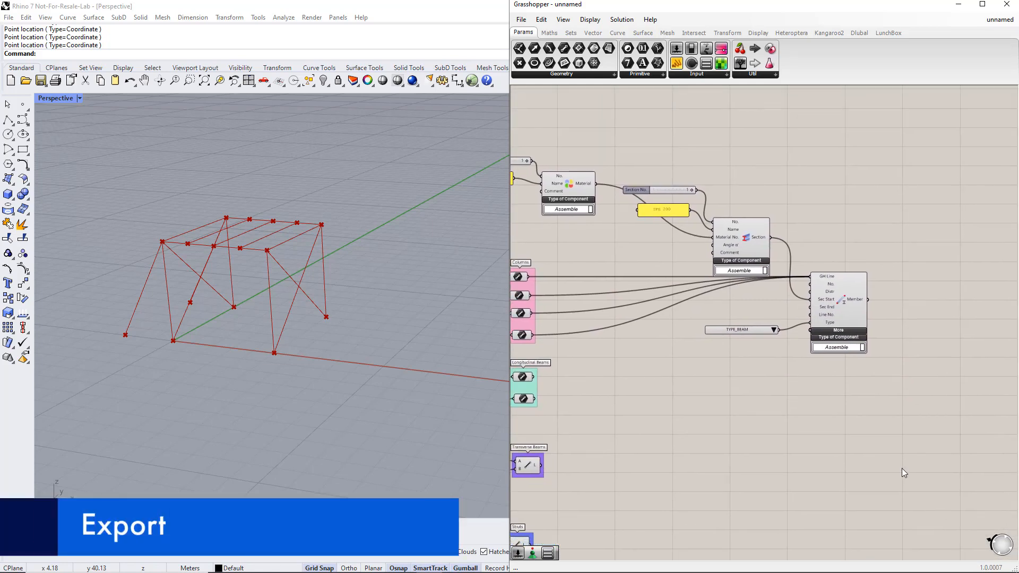
scroll(934, 459, "down", 1)
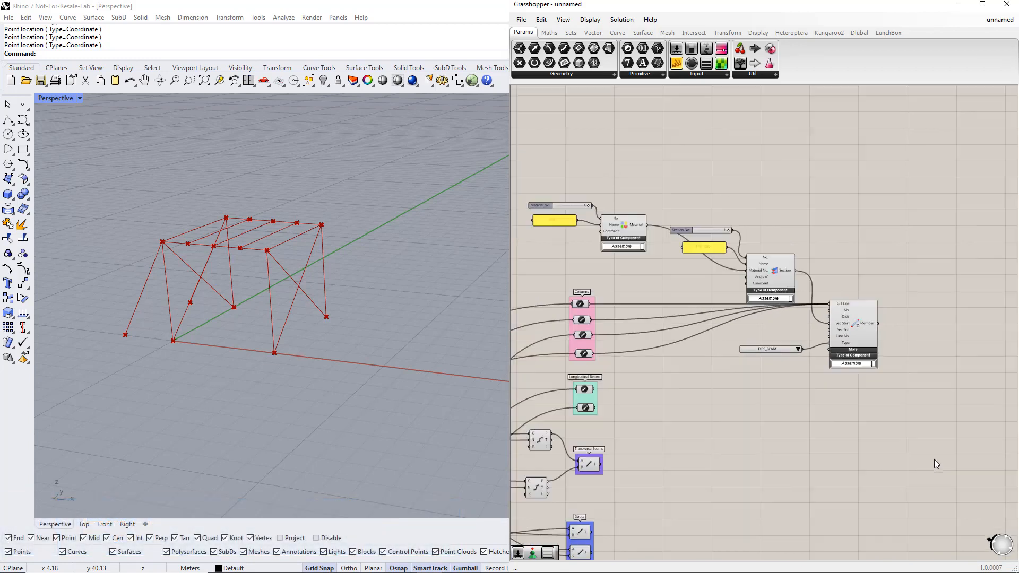
right_click_drag(934, 459, 884, 397)
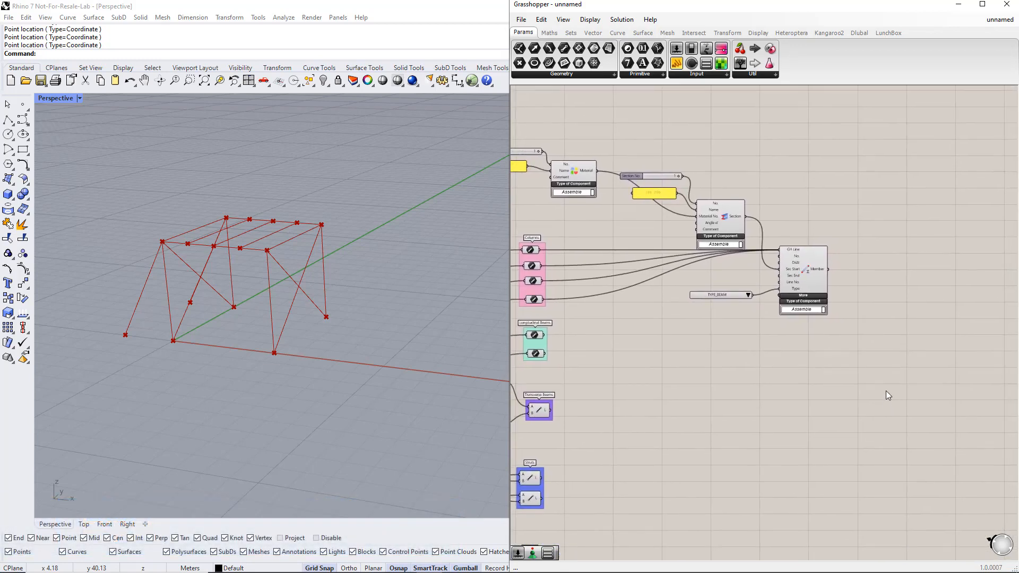
double_click(887, 395)
type("export")
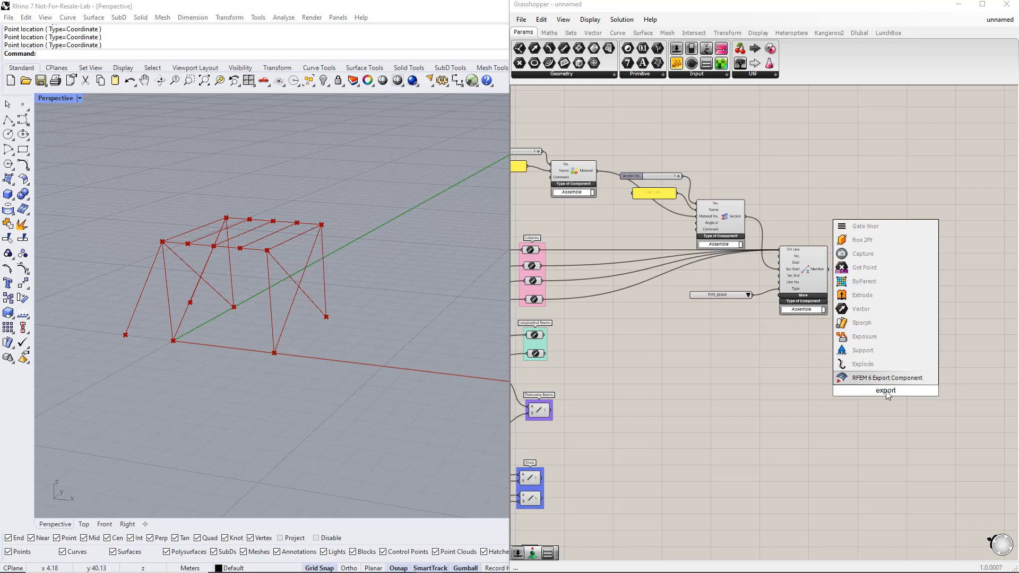
key("Return")
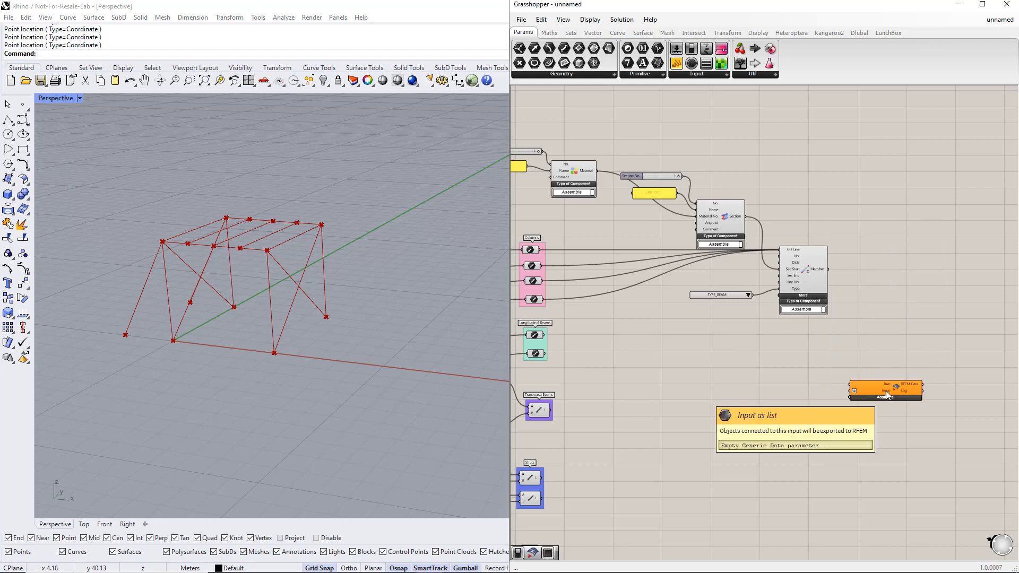
left_click(884, 398)
left_click_drag(873, 414, 908, 415)
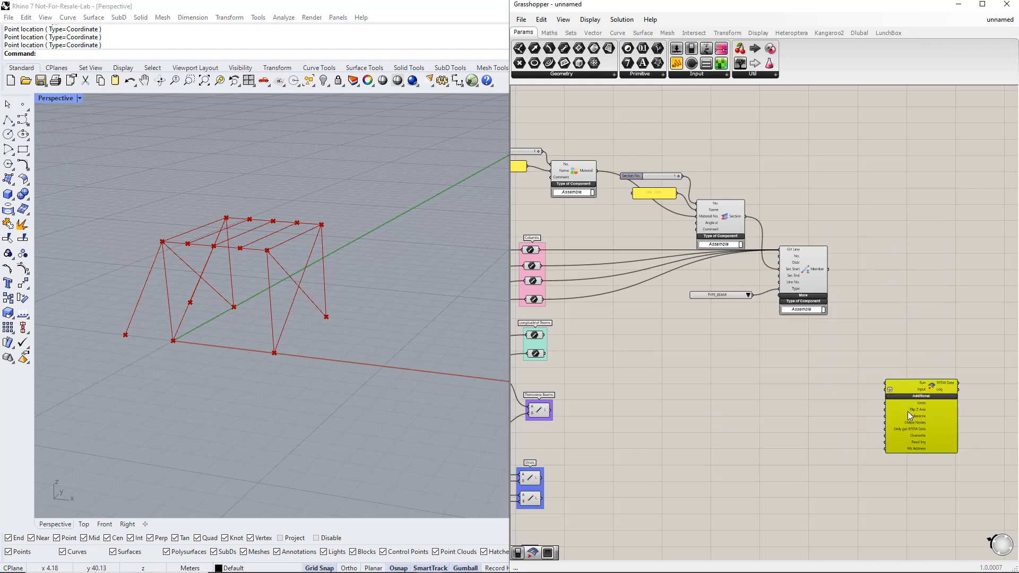
Add a Button above the export component and connect it to the Run input
double_click(867, 338)
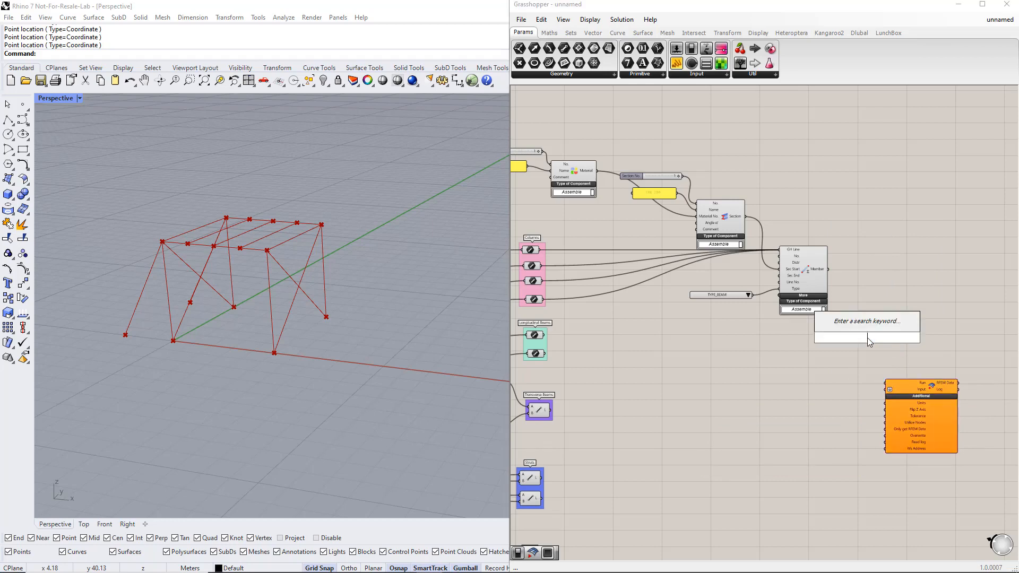
type("button")
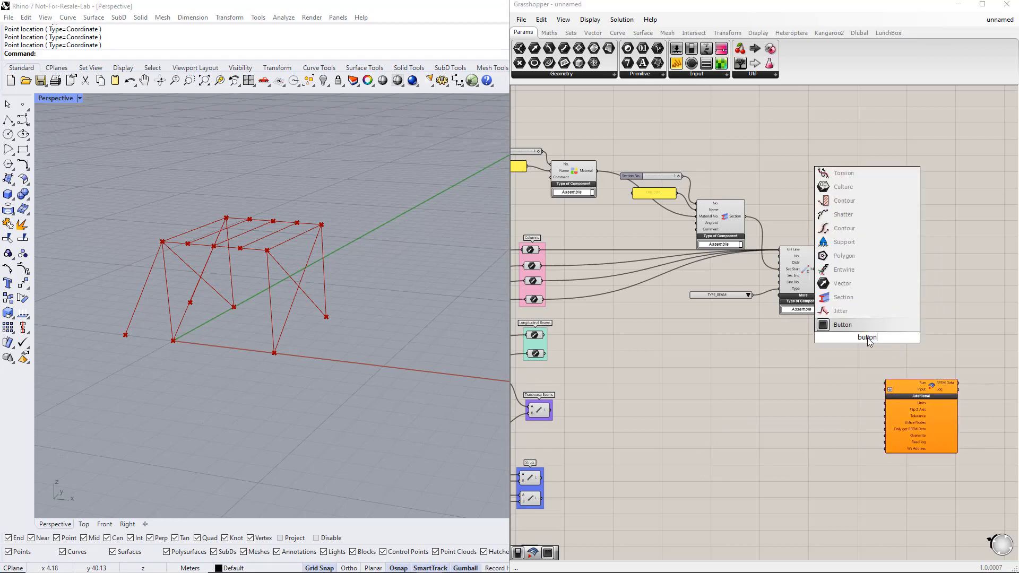
key("Return")
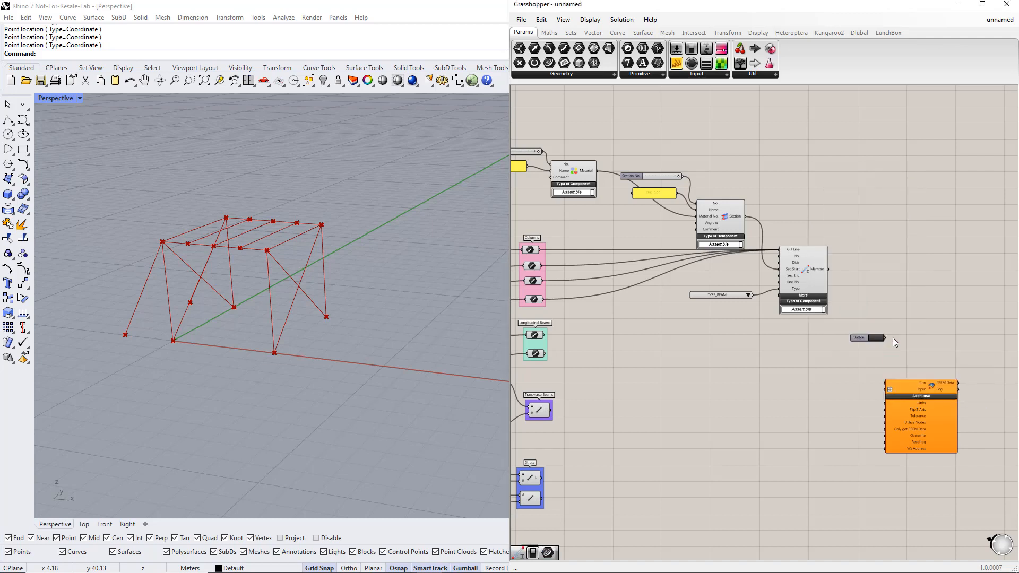
left_click_drag(885, 338, 885, 382)
Add a Boolean Toggle, connect it to the export component's Overwrite input and set it to True
double_click(847, 477)
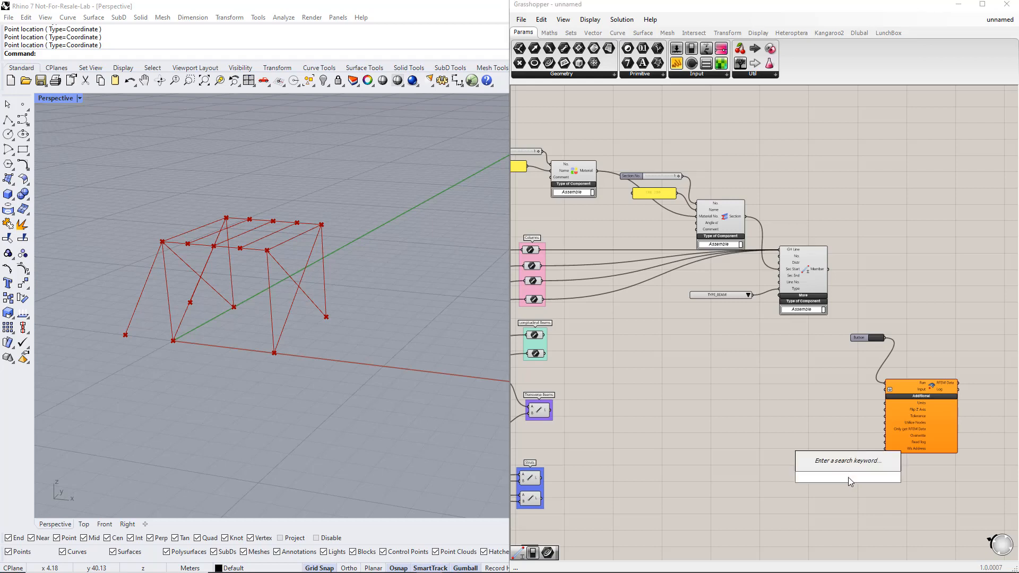
type("boolean")
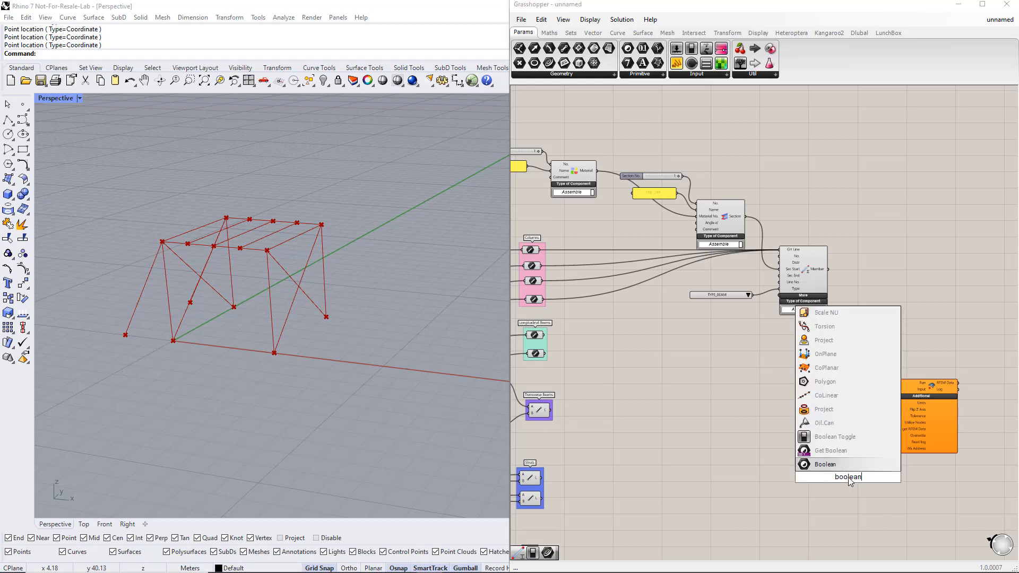
type(" togg")
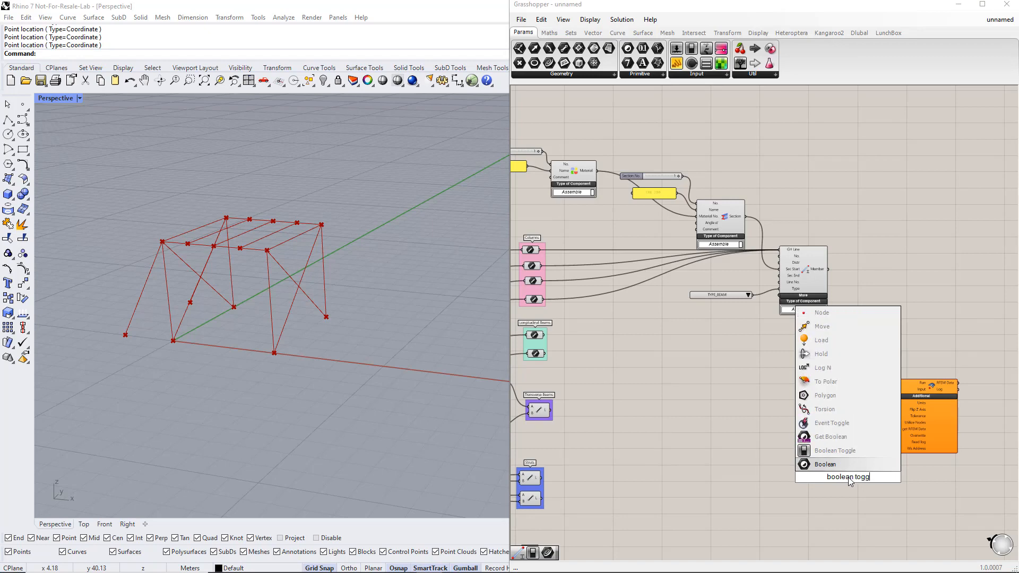
left_click(836, 451)
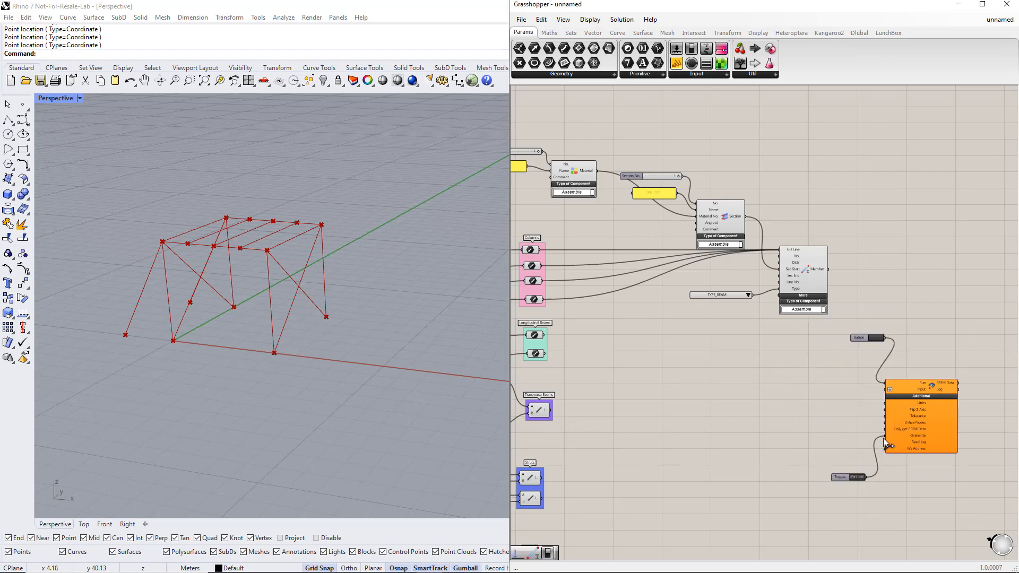
left_click_drag(884, 440, 886, 447)
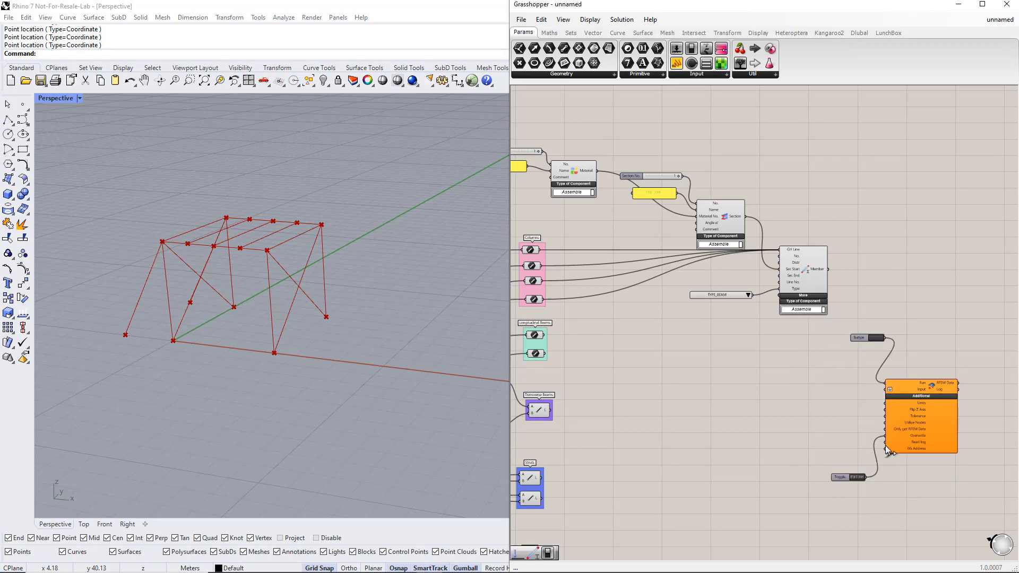
double_click(857, 478)
Arrange the button and toggle close to the export component, group the three objects and move the group farther from the Member
left_click_drag(930, 503, 852, 325)
left_click_drag(905, 436, 913, 435)
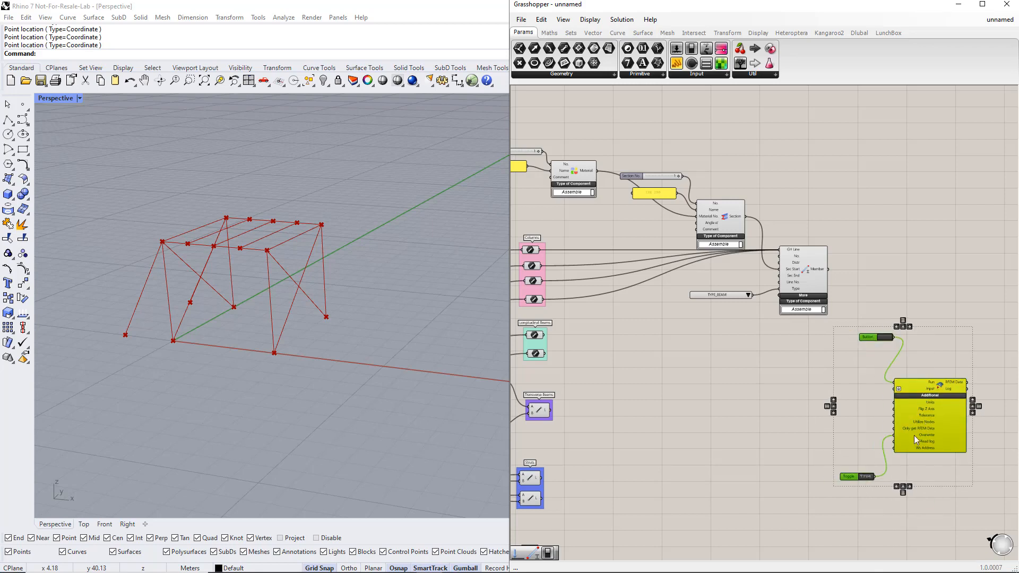
left_click(849, 493)
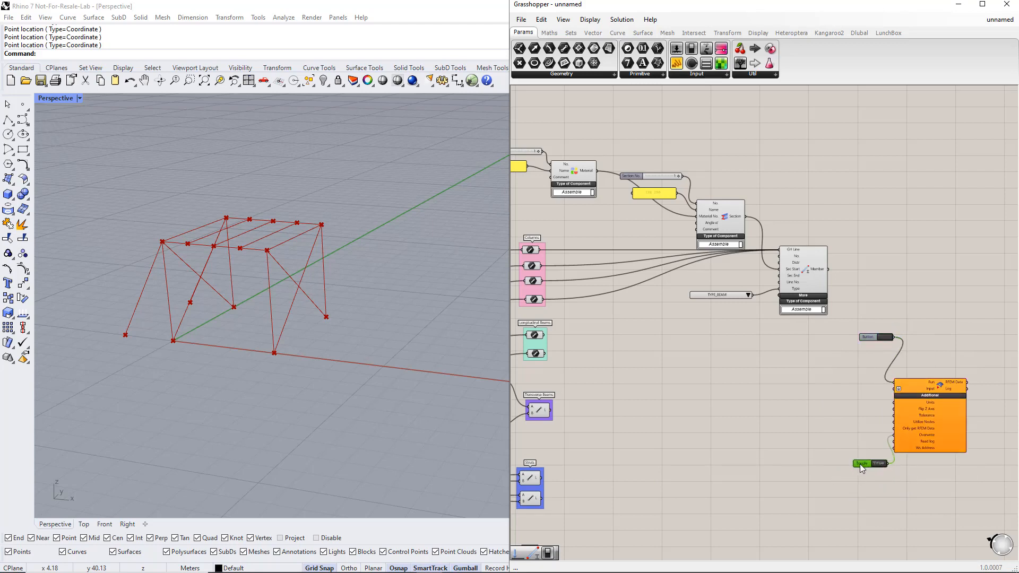
left_click_drag(877, 337, 974, 502)
key("ctrl+g")
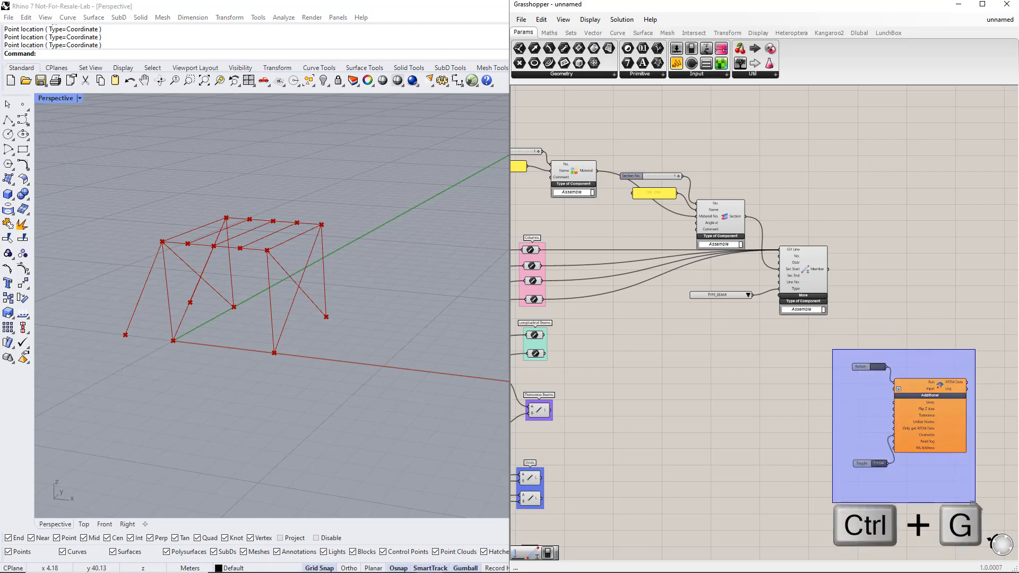
left_click(877, 426)
left_click_drag(876, 425, 903, 428)
left_click(852, 425)
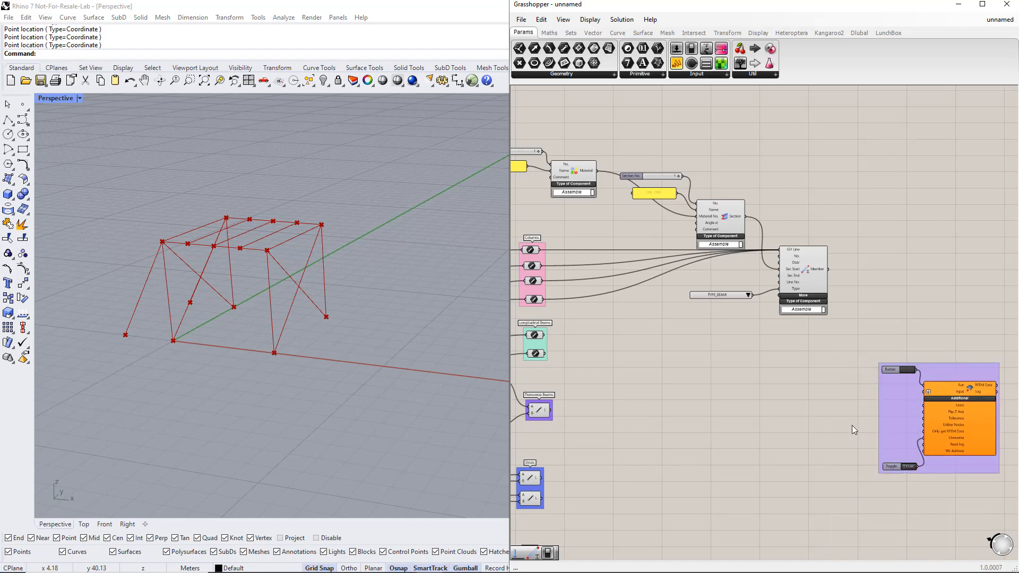
Connect the Member, Section and Material outputs together to the export component's Input
mouse_move(828, 269)
left_mouse_down()
mouse_move(897, 378)
mouse_move(926, 391)
left_mouse_up()
left_click_drag(754, 229, 710, 206, "shift")
left_click_drag(601, 173, 600, 171, "shift")
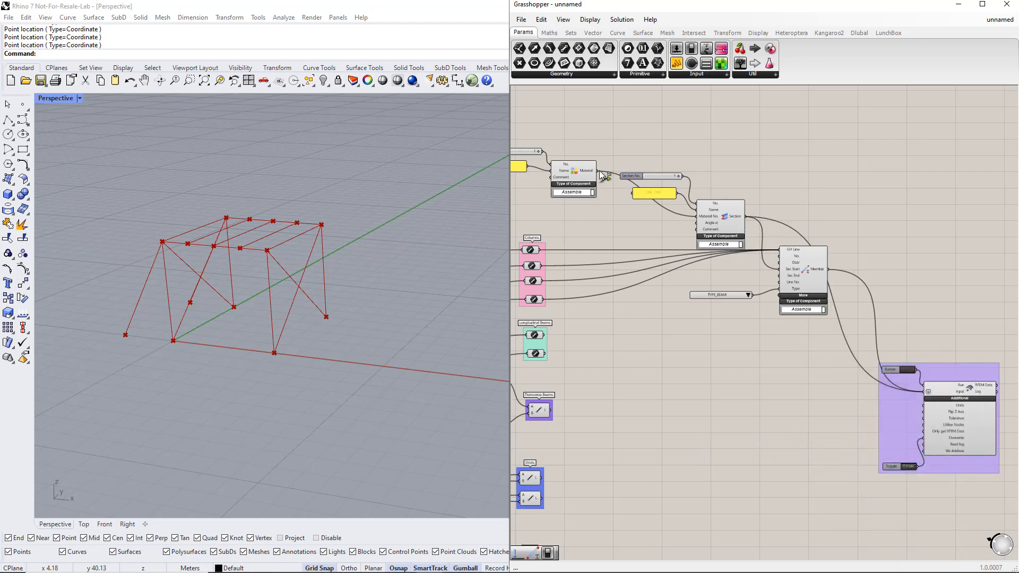
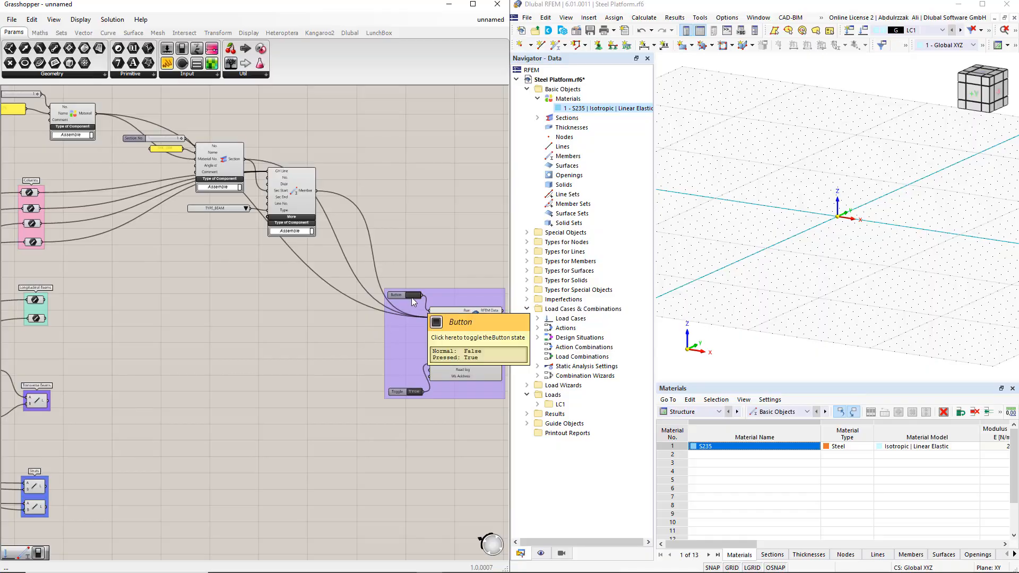
Run the export to send the column members to RFEM
left_click(411, 296)
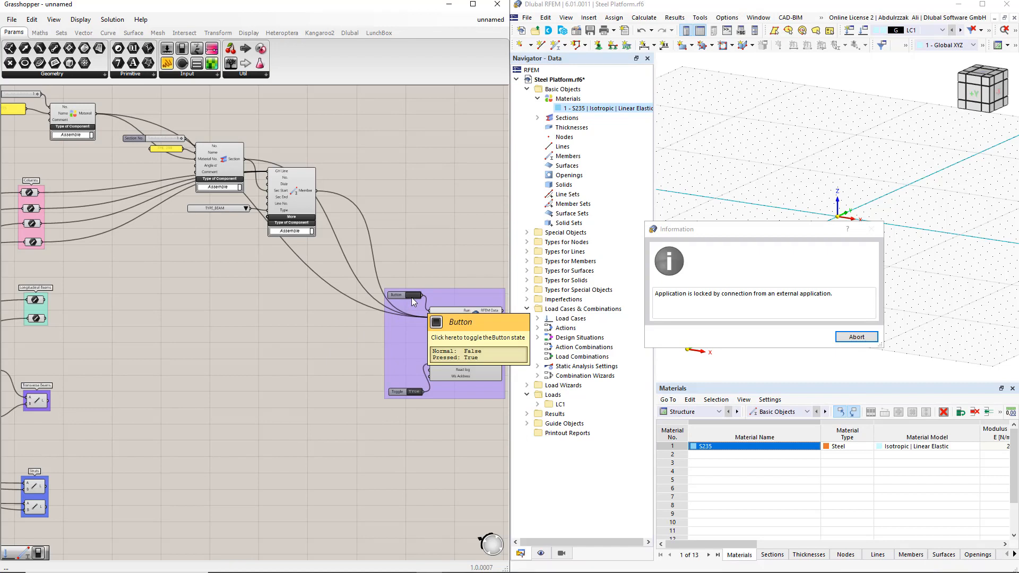
left_click(847, 337)
left_click(814, 341)
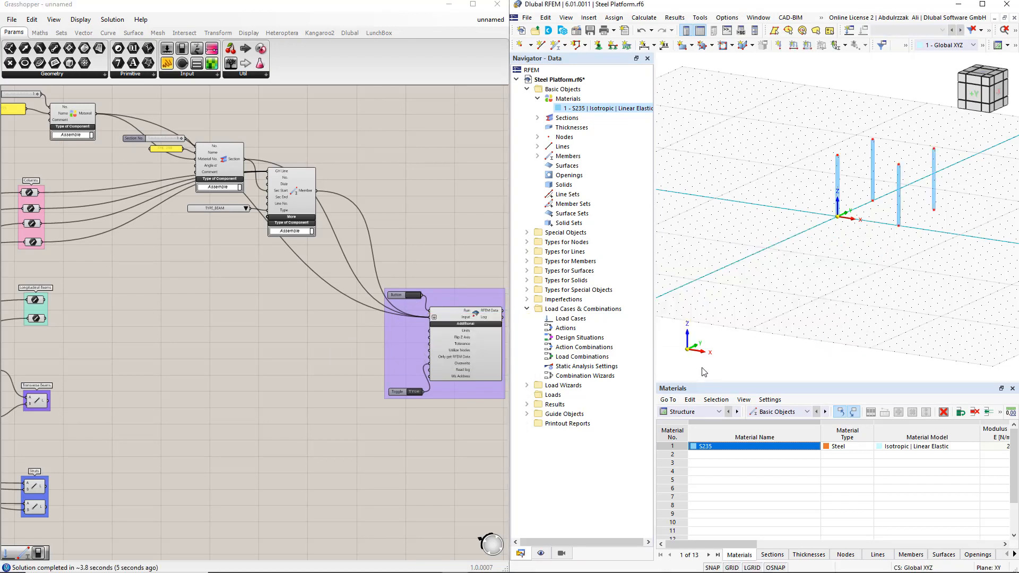
In RFEM, color the rendered members by Member Type and inspect the exported columns
left_click(540, 553)
scroll(581, 488, "down", 1)
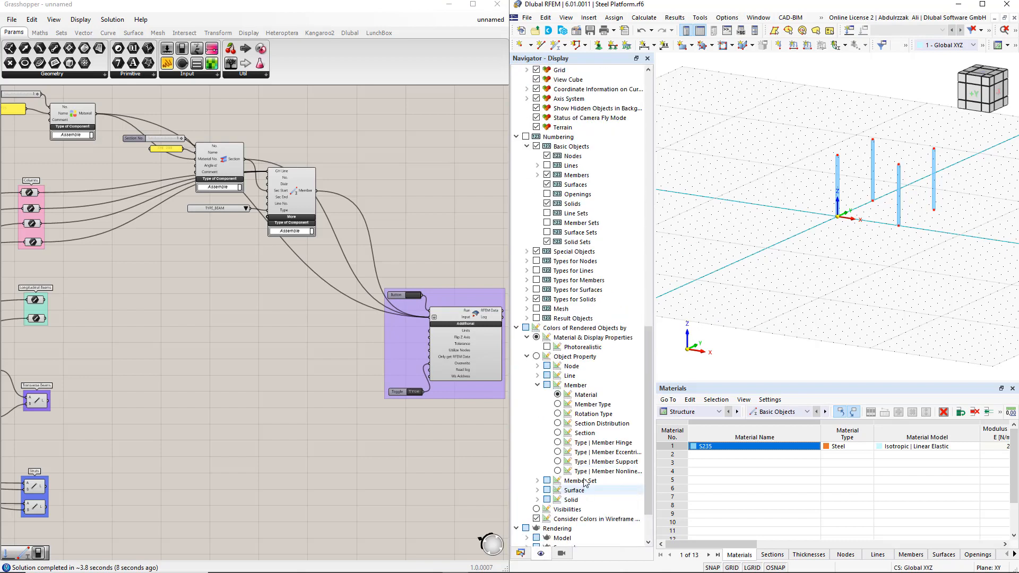
left_click(558, 405)
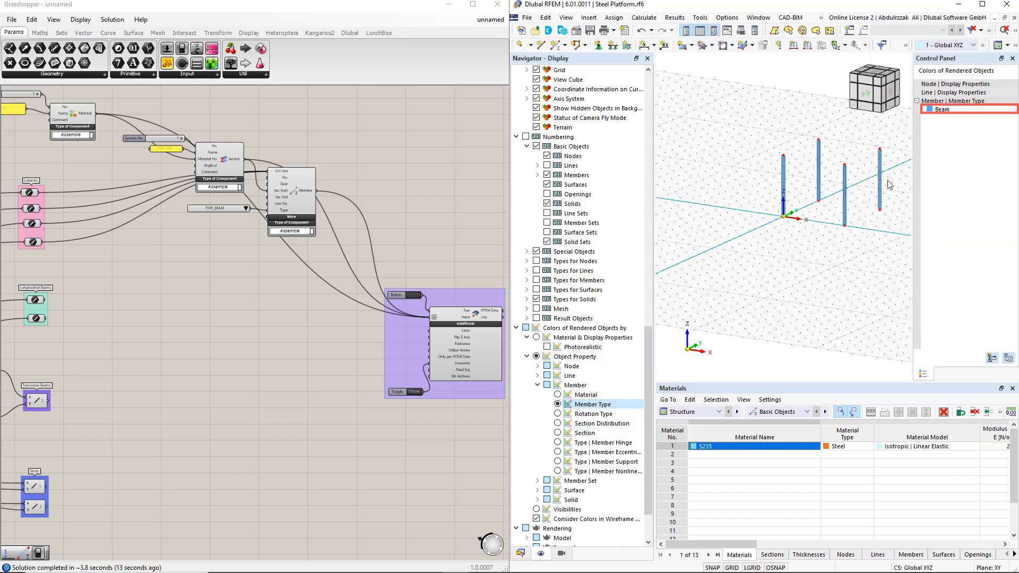
middle_click_drag(791, 194, 798, 276)
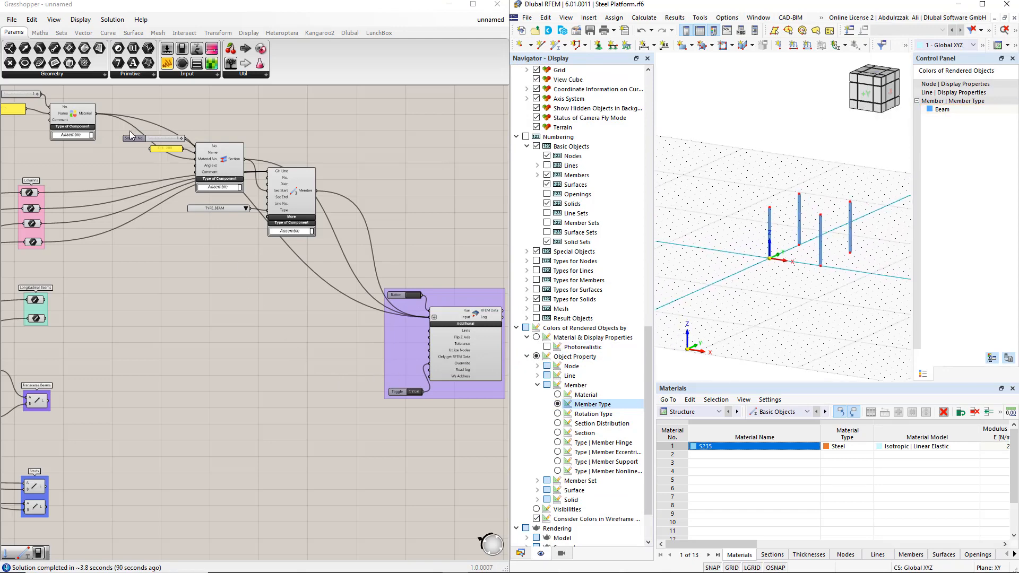
In Grasshopper, duplicate the columns' Section and Member setup below it and connect both Longitudinal Beams curves to the copied Member's GH Line input
left_click_drag(113, 100, 322, 276)
left_click_drag(294, 196, 289, 318, "alt")
left_click_drag(44, 300, 264, 293)
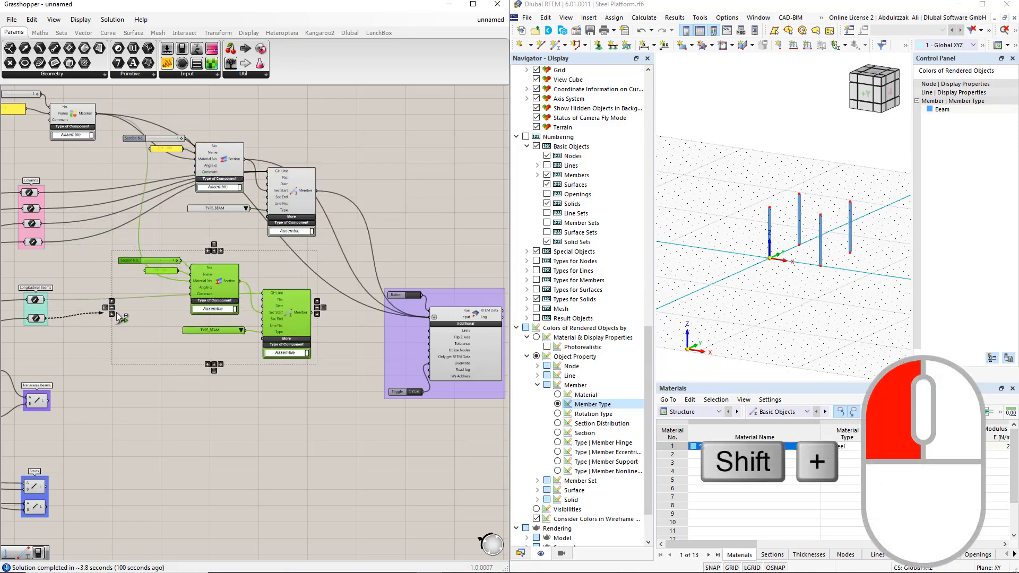
left_click_drag(46, 318, 264, 294, "shift")
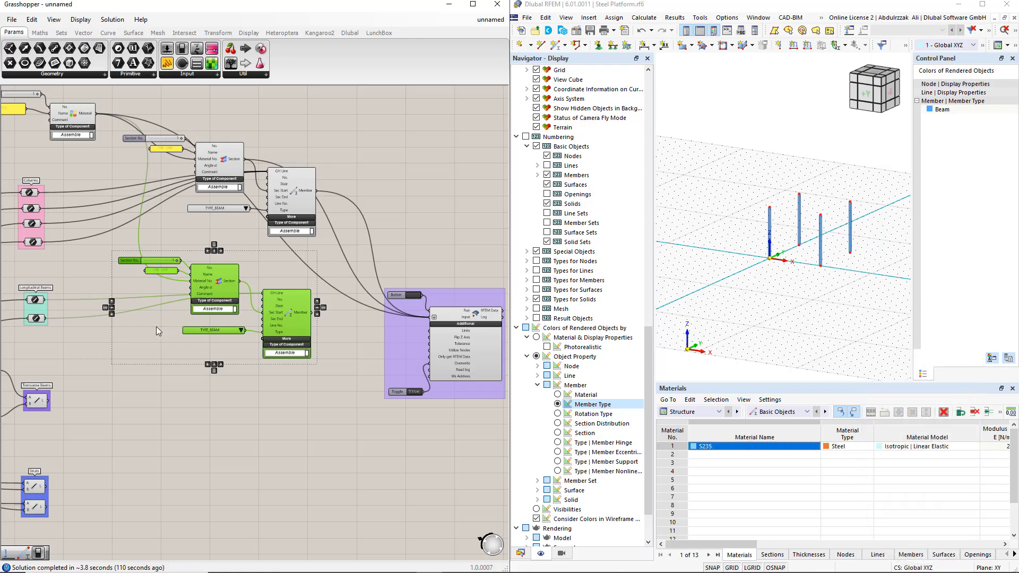
Set the copied Section No. slider's maximum to 5 and its value to 2
left_click(130, 260)
double_click(130, 261)
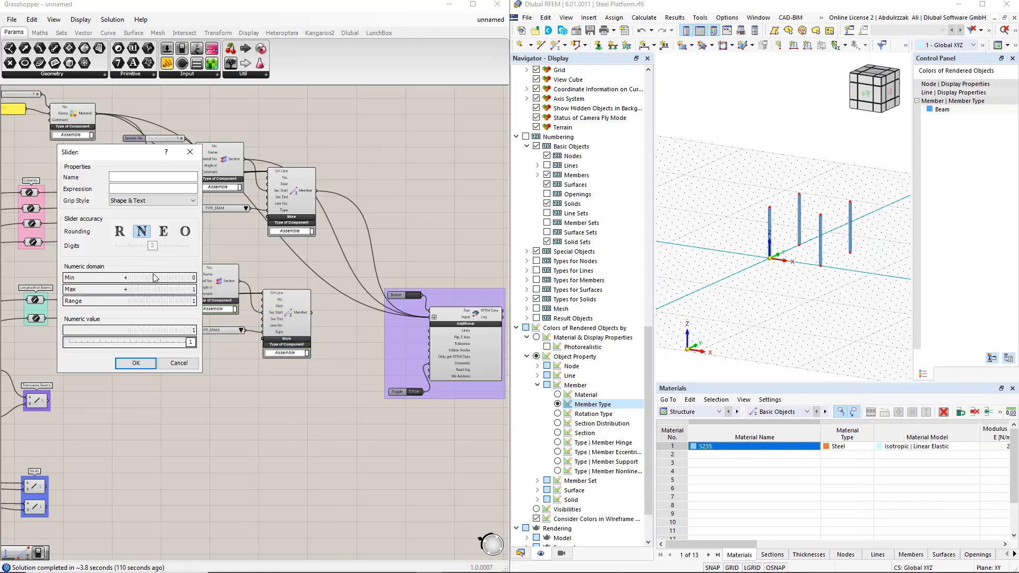
double_click(130, 290)
type("5")
left_click(136, 362)
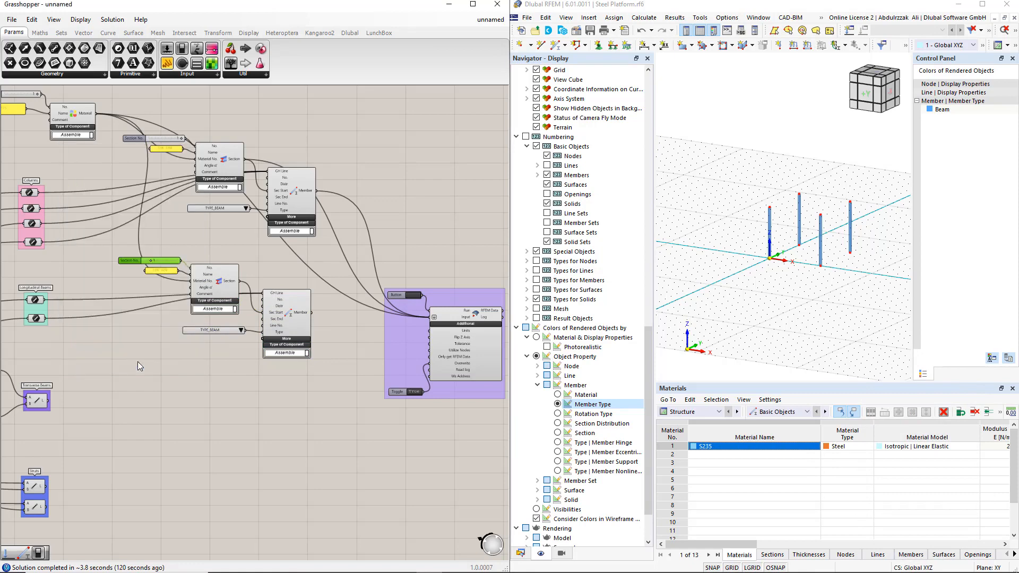
scroll(133, 262, "up", 3)
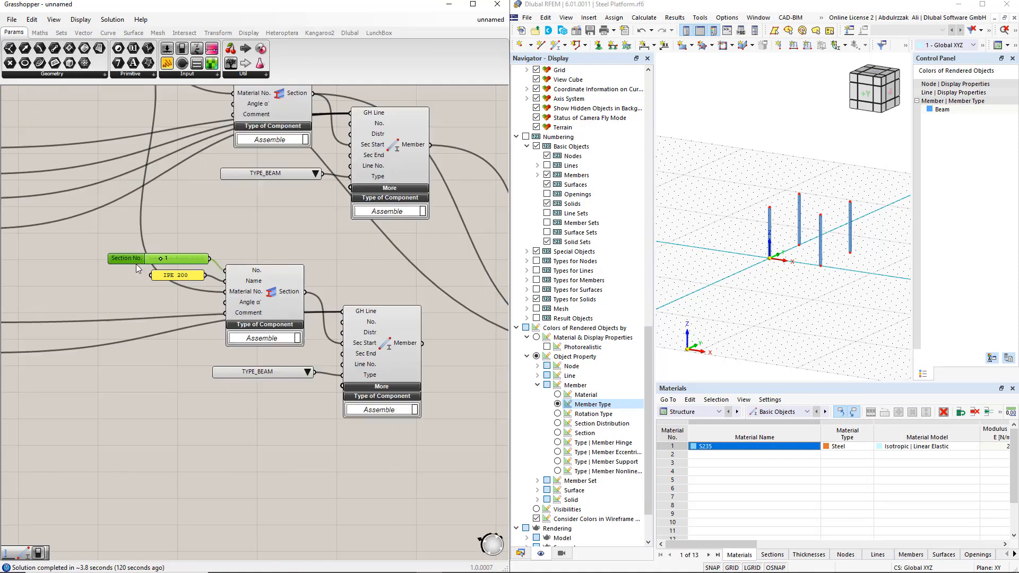
Change the copied section name panel's text to "HEB 300"
double_click(173, 275)
type("HEB 300")
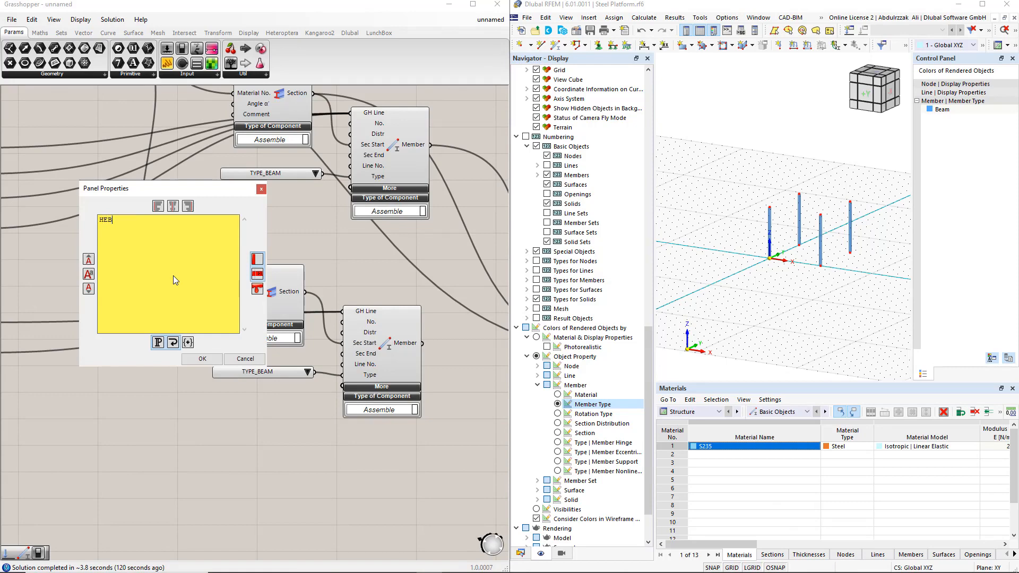
left_click(202, 360)
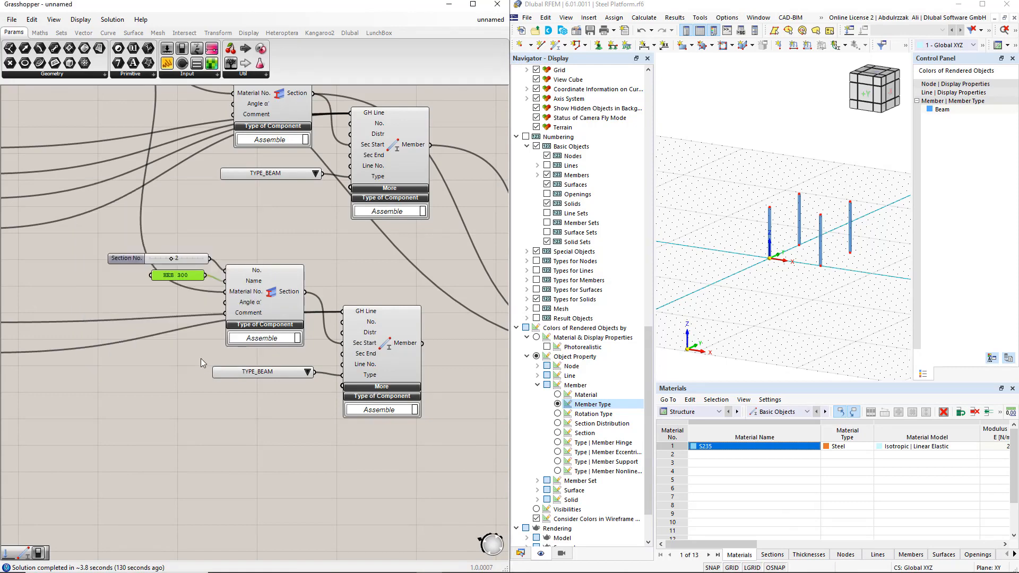
Add the longitudinal beams' Member and Section outputs to the export component's Input
scroll(201, 359, "down", 2)
right_click_drag(372, 443, 319, 435)
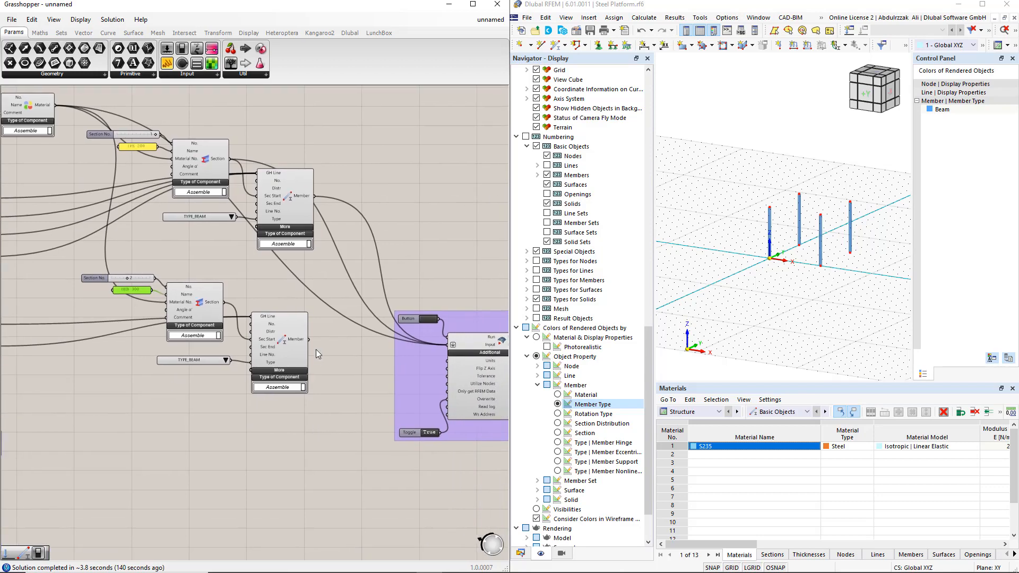
left_click_drag(308, 339, 439, 355, "shift")
left_click_drag(224, 302, 441, 354, "shift")
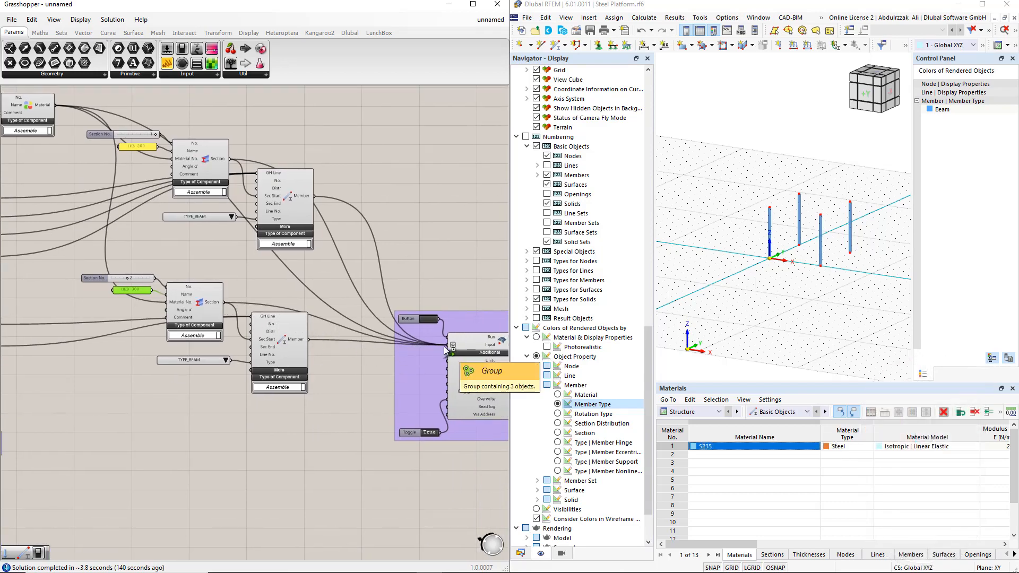
Run the export of the longitudinal beams to RFEM and abort the external application's connection lock
left_click(425, 319)
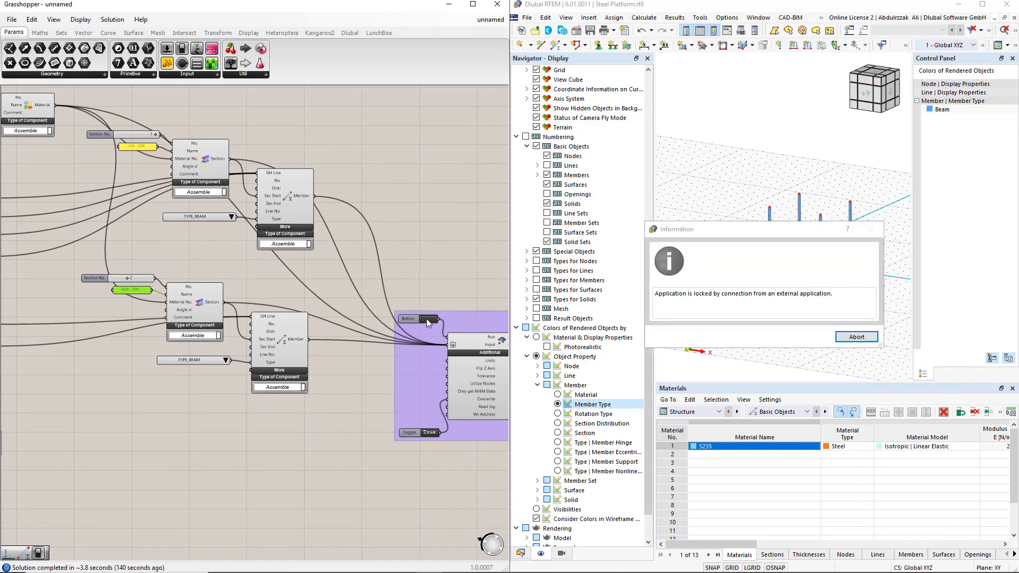
left_click(839, 340)
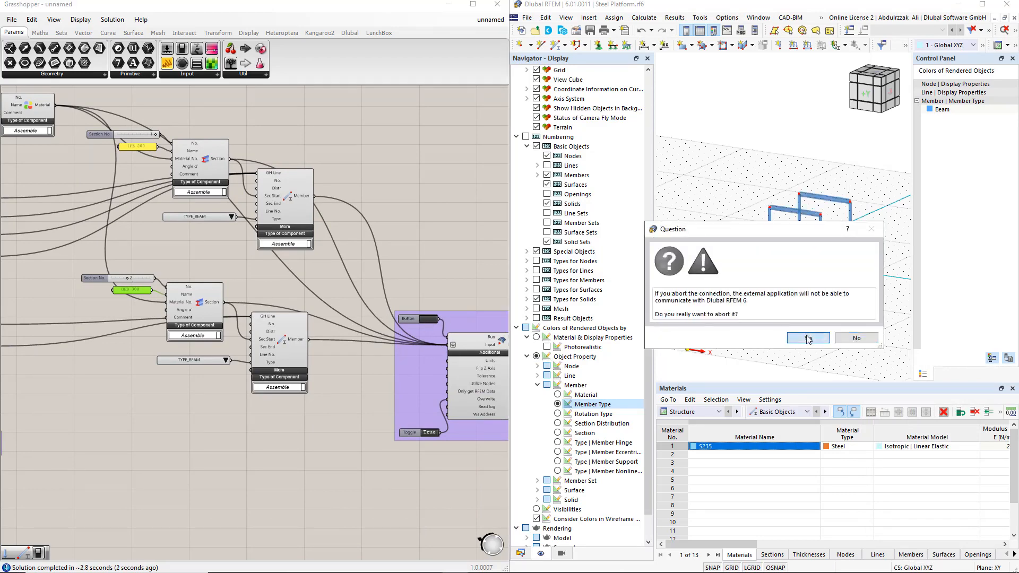
left_click(798, 337)
left_click(334, 410)
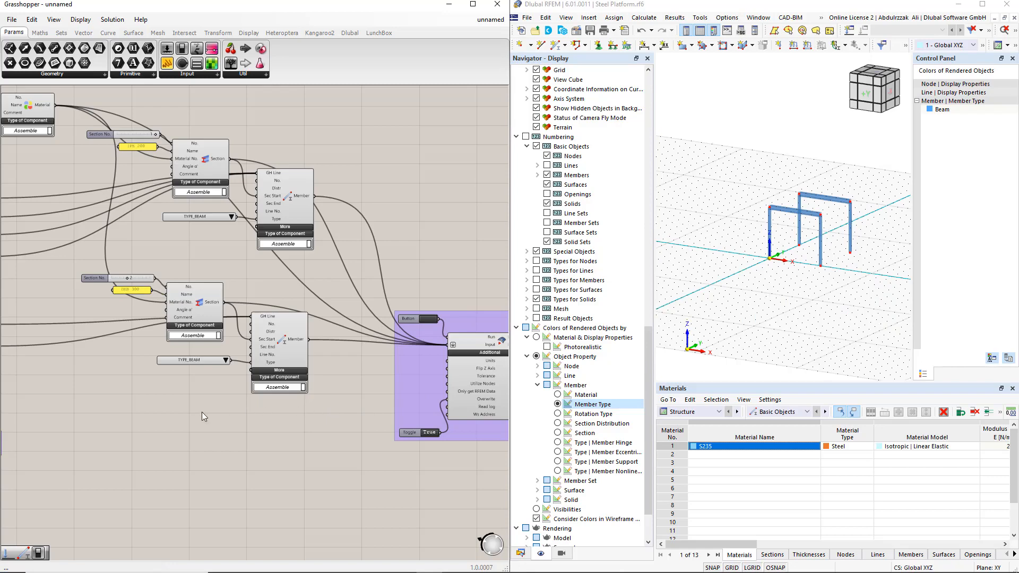
In Grasshopper, duplicate the longitudinal beams' Section and Member setup below it and connect the Transverse Beams line to the copied Member's GH Line input
right_click_drag(201, 412, 323, 368)
left_click_drag(198, 238, 459, 397)
left_click_drag(409, 319, 419, 438, "alt")
scroll(193, 437, "up", 1)
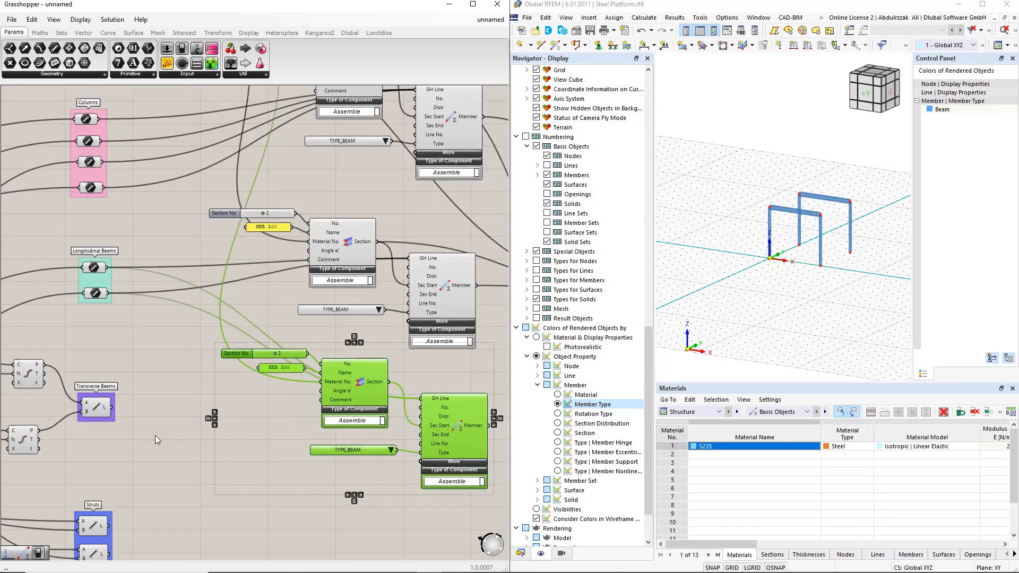
left_click_drag(110, 408, 420, 399)
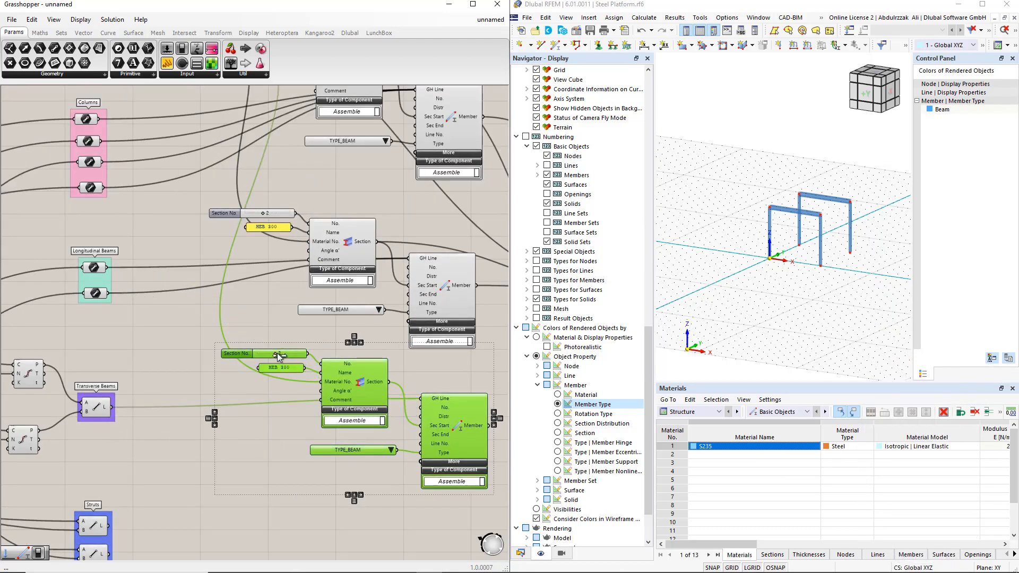
Set the transverse beams' Section No. slider to 3 and their section name panel to "CHS 193.7x5"
left_click_drag(279, 352, 283, 353)
left_click(283, 426)
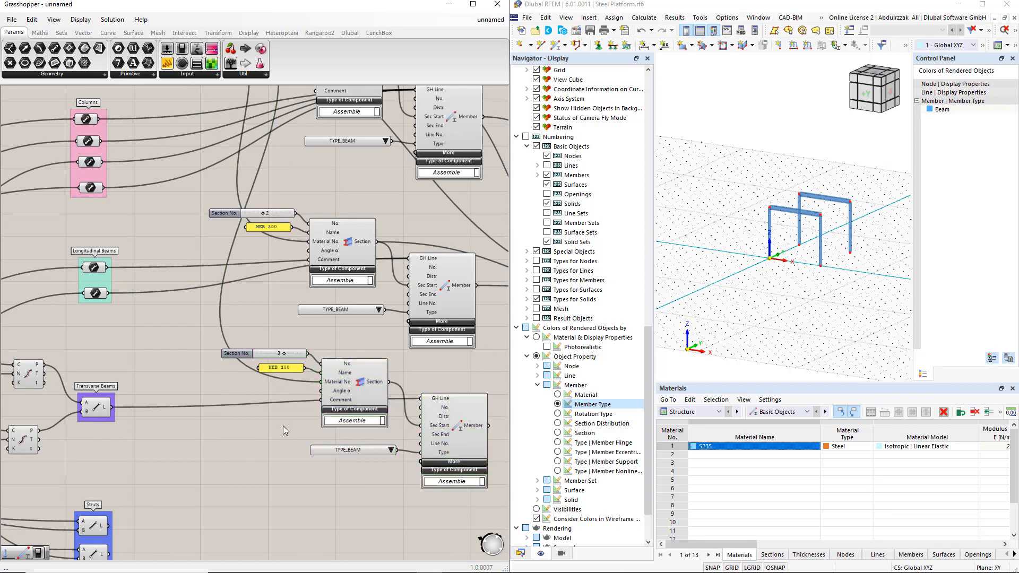
double_click(280, 368)
type("CHS")
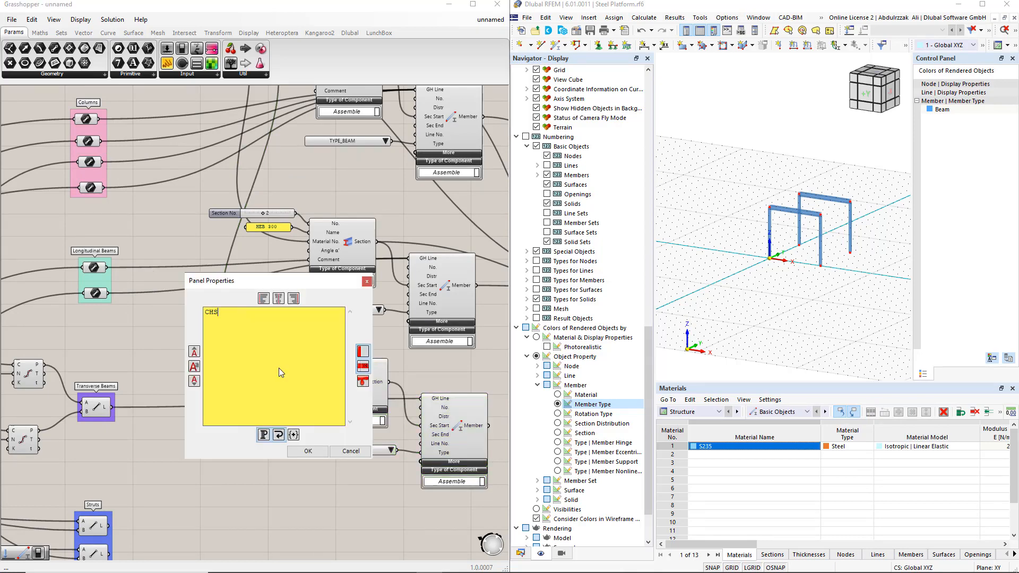
type(" 193.7x5")
left_click(302, 452)
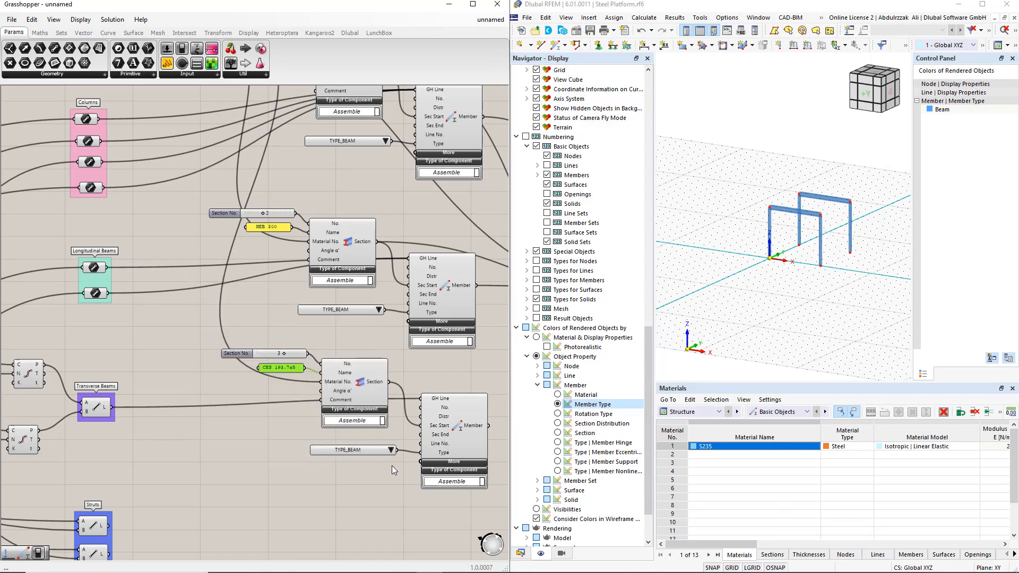
Set the transverse beams' member type to TYPE_TRUSS and add their Member and Section outputs to the export component's Input
left_click(391, 450)
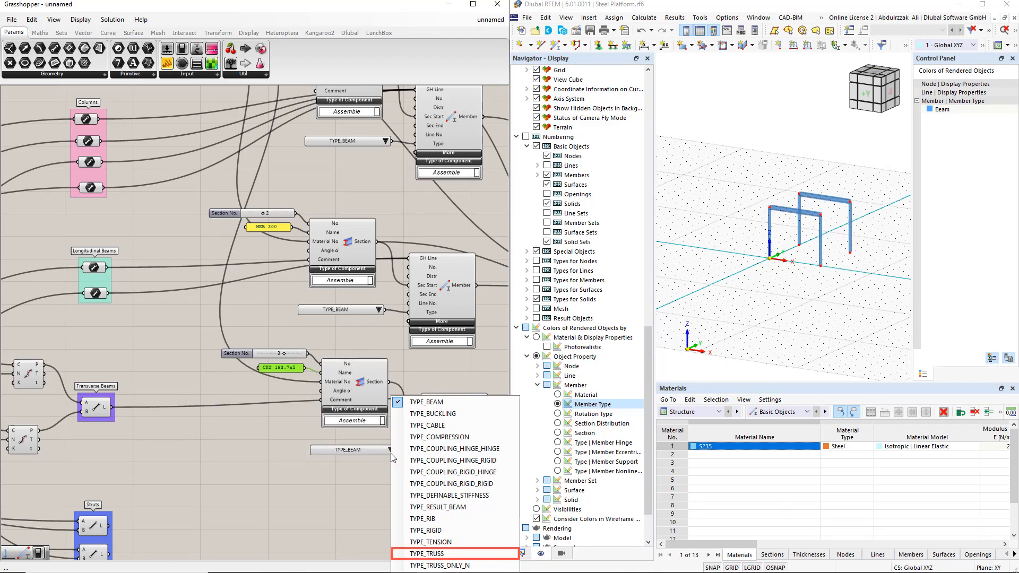
left_click(434, 554)
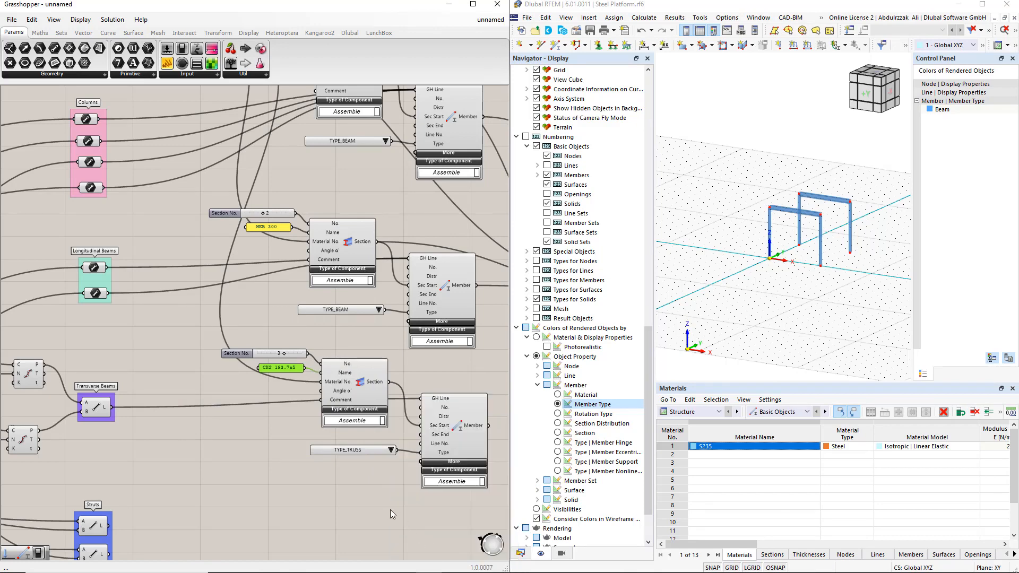
scroll(390, 505, "down", 2)
right_click_drag(438, 524, 377, 479)
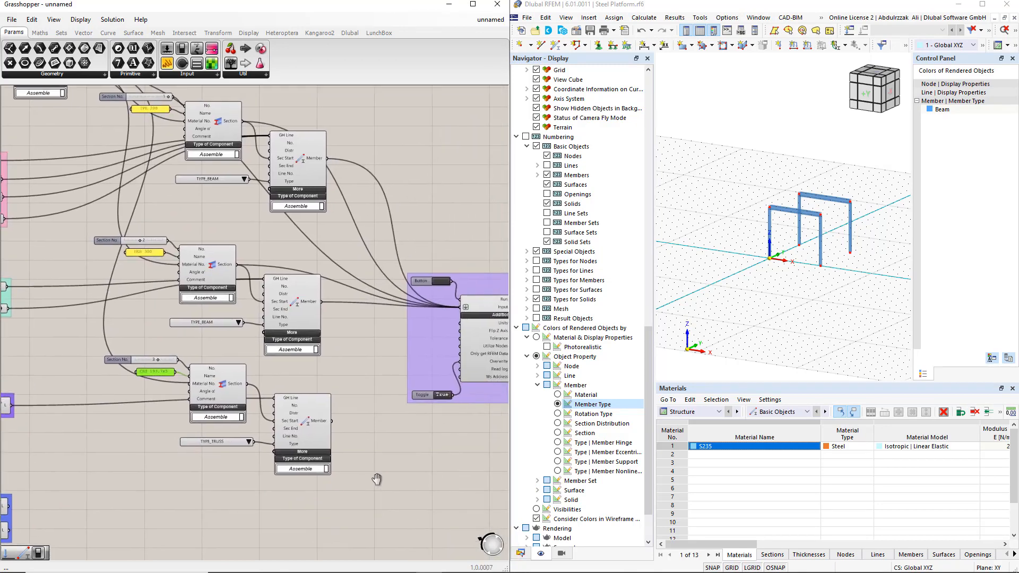
left_click_drag(333, 422, 460, 307, "shift")
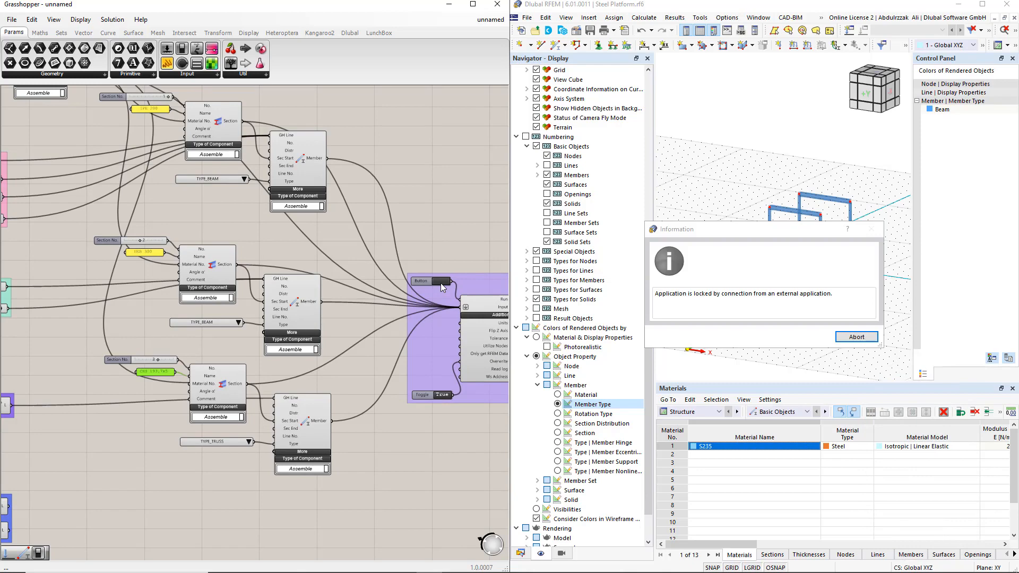
Run the export of the transverse beams to RFEM and abort the external connection lock
left_click(856, 337)
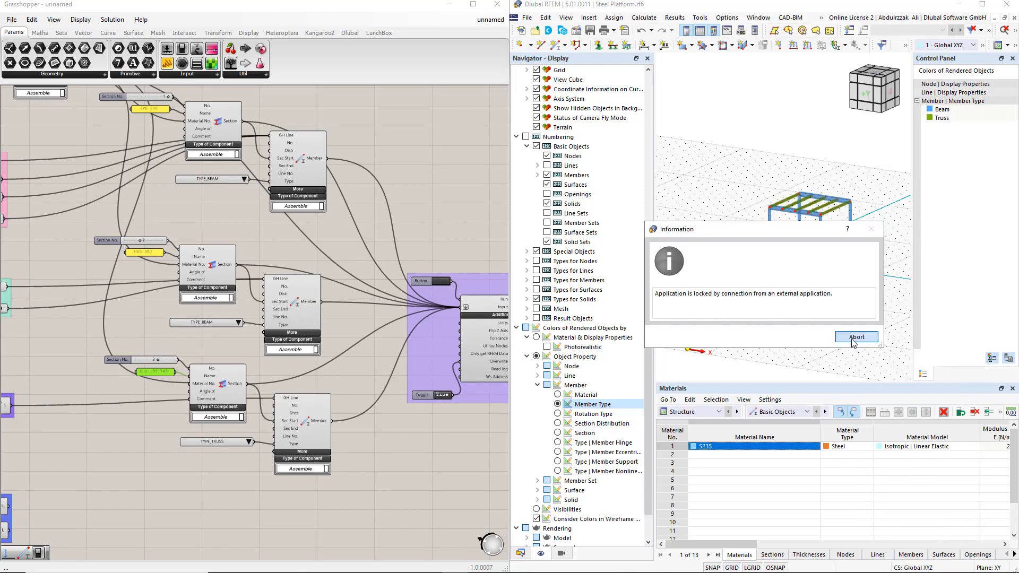
left_click(808, 338)
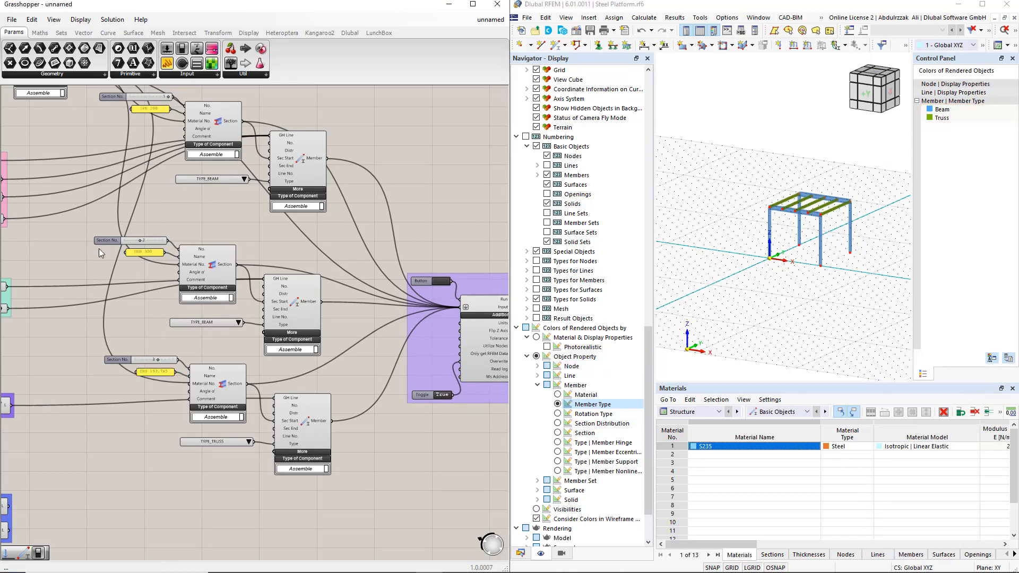
In Grasshopper, copy the longitudinal beams' Section and Member setup below the transverse beams' one and connect both Struts lines to the copied Member's GH Line input
left_click_drag(80, 224, 335, 358)
right_click_drag(327, 319, 361, 275)
left_click_drag(333, 265, 315, 488, "alt")
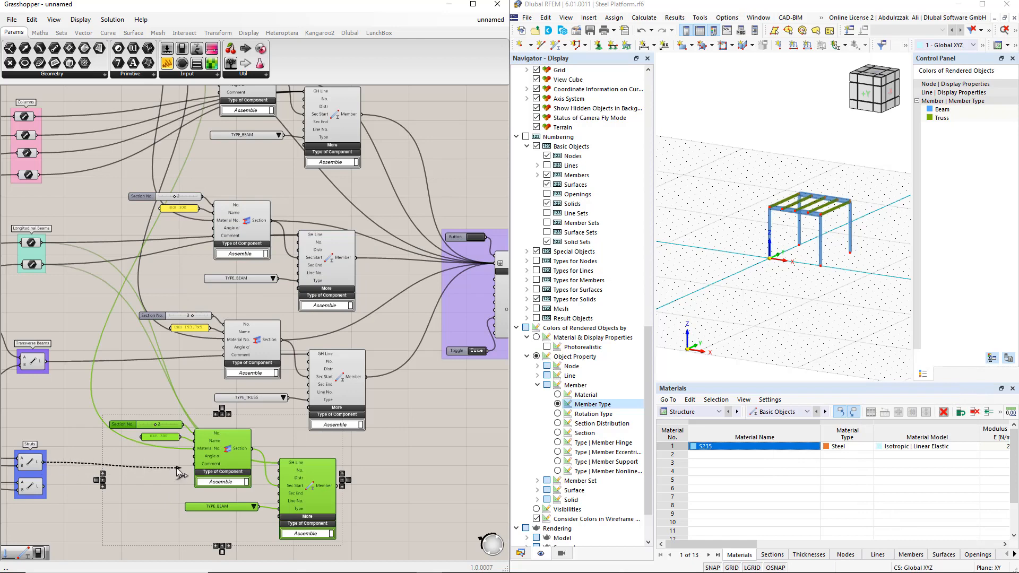
left_click_drag(44, 486, 279, 485, "shift")
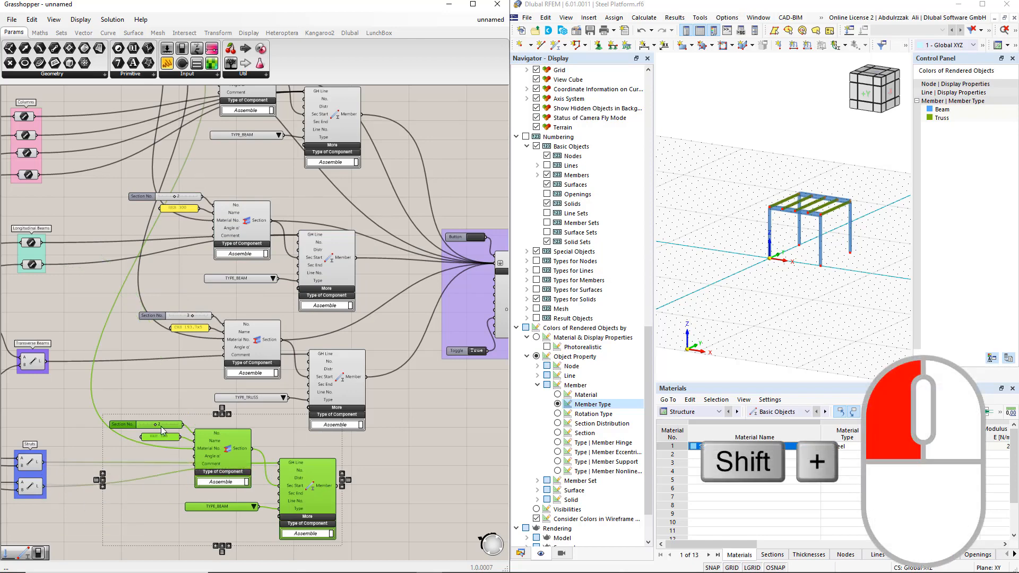
Set the struts' Section No. slider to 4 and their section name panel to "IPE 100"
left_click_drag(155, 424, 171, 425)
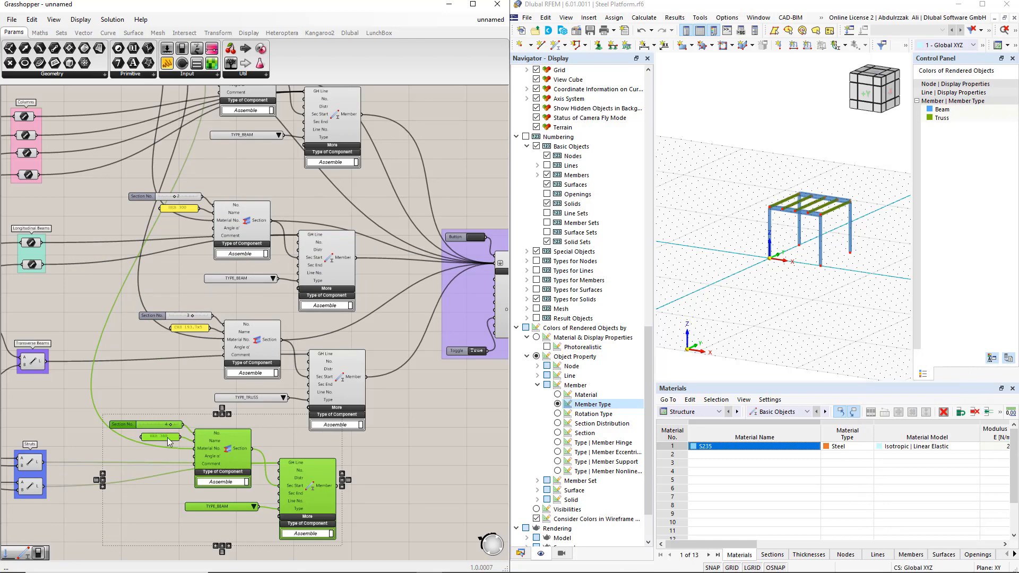
double_click(168, 440)
type("IPE 100")
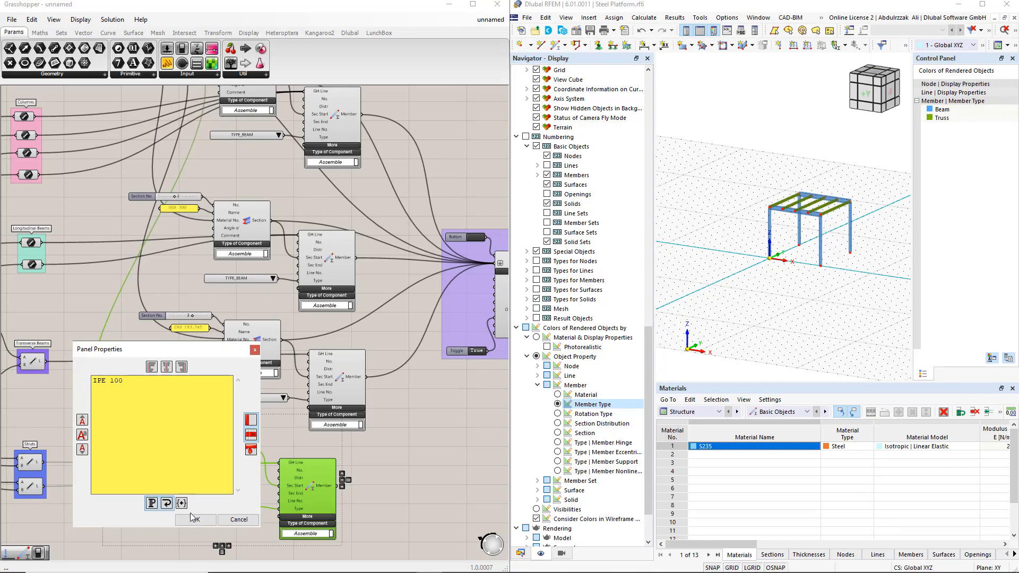
left_click(195, 518)
left_click(416, 502)
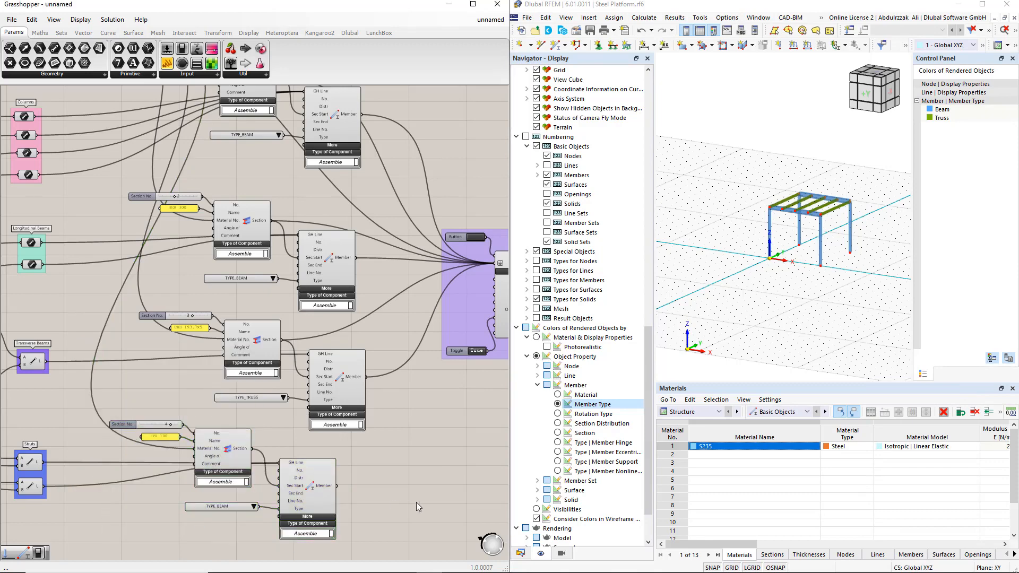
Add the struts' Member and Section outputs to the export component's Input and export them to RFEM, aborting the connection lock
left_click_drag(336, 485, 494, 266, "shift")
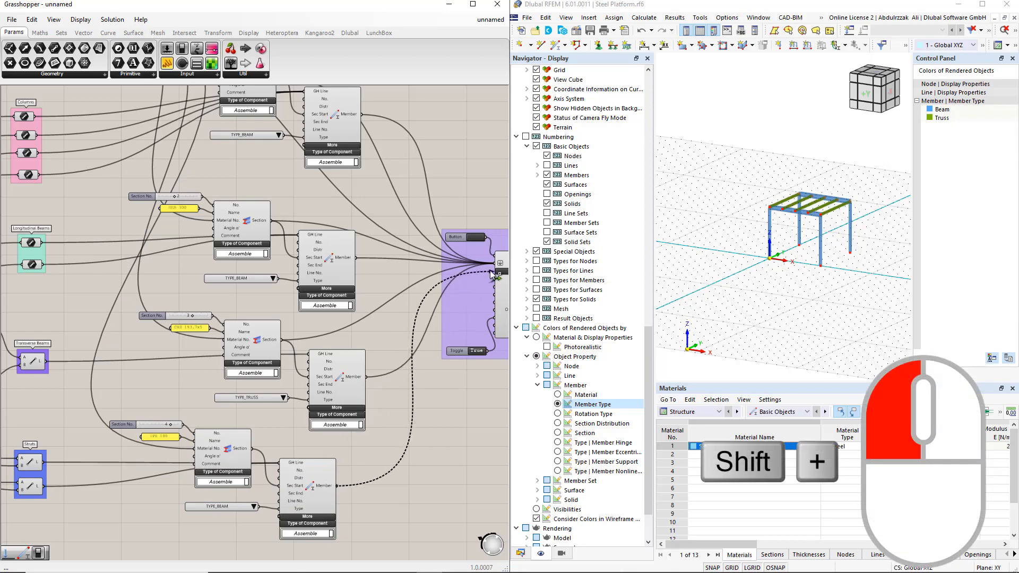
left_click_drag(258, 454, 494, 270, "shift")
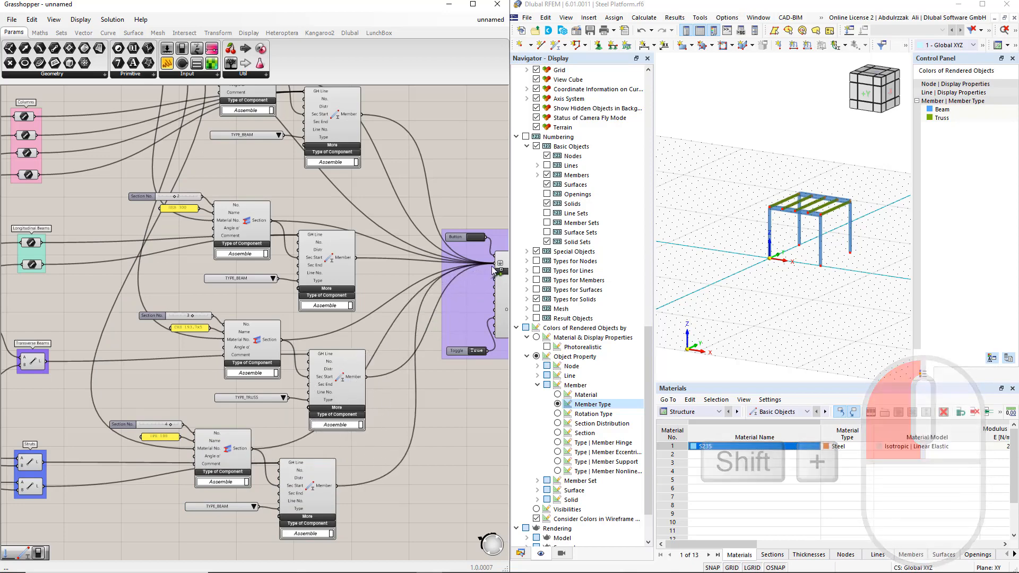
left_click(475, 240)
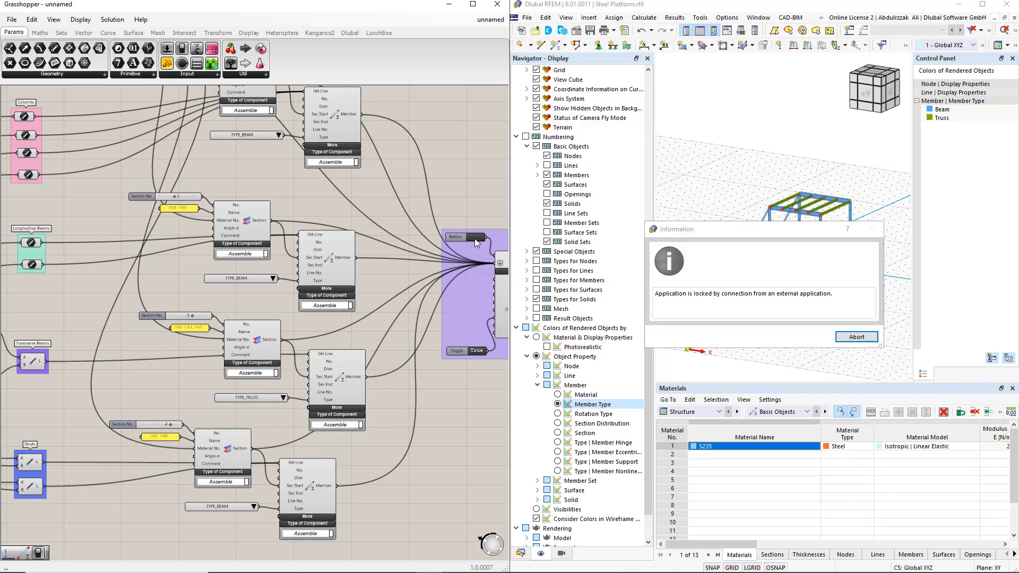
left_click(852, 336)
left_click(796, 340)
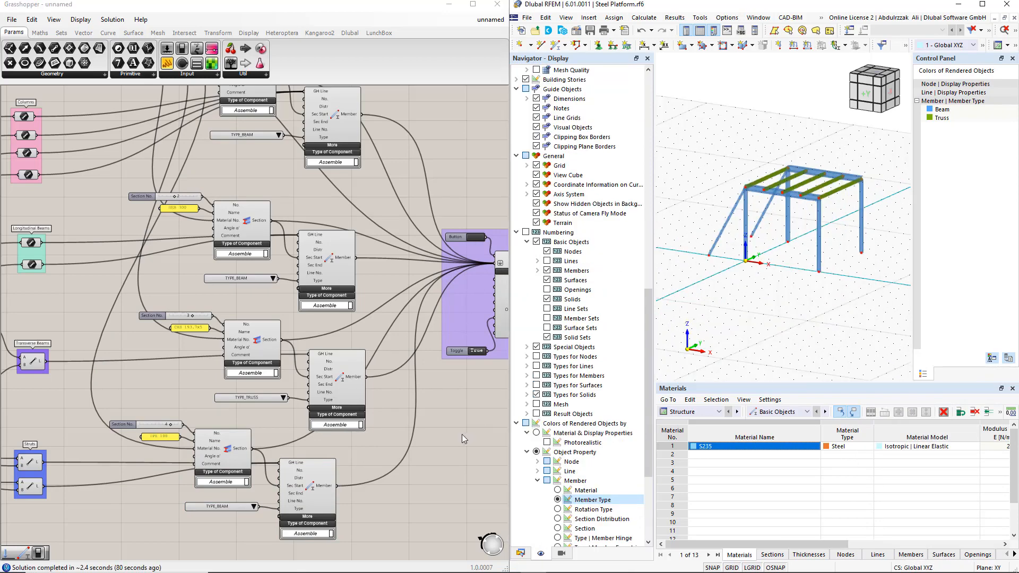
In Grasshopper, duplicate the struts' Section and Member setup below it and connect all four Bracings lines to the copied Member's GH Line input
right_click_drag(366, 502, 426, 348)
left_click_drag(355, 412, 200, 279)
left_click_drag(391, 326, 400, 472, "alt")
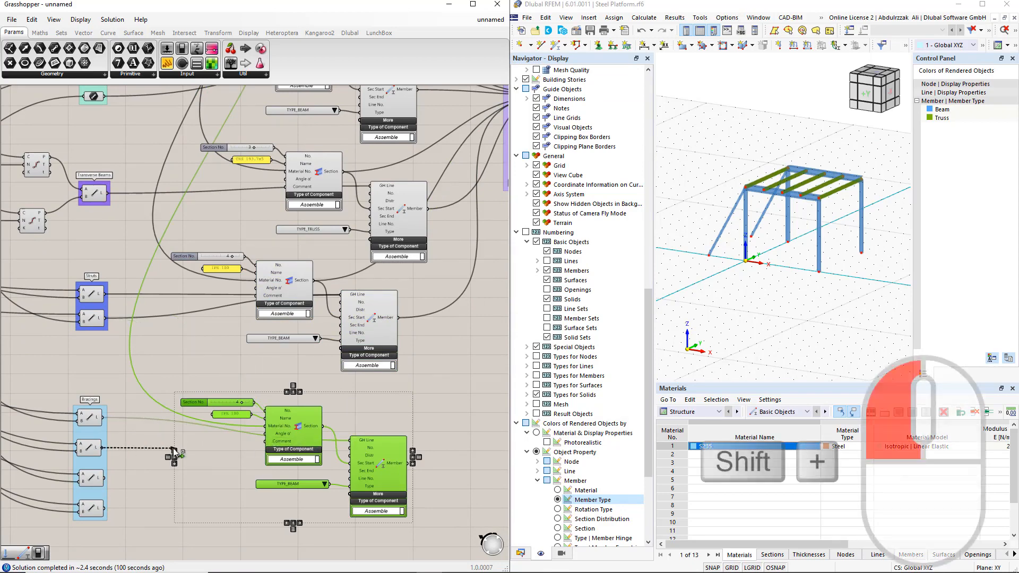
left_click_drag(104, 447, 350, 440, "shift")
left_click_drag(169, 472, 350, 441, "shift")
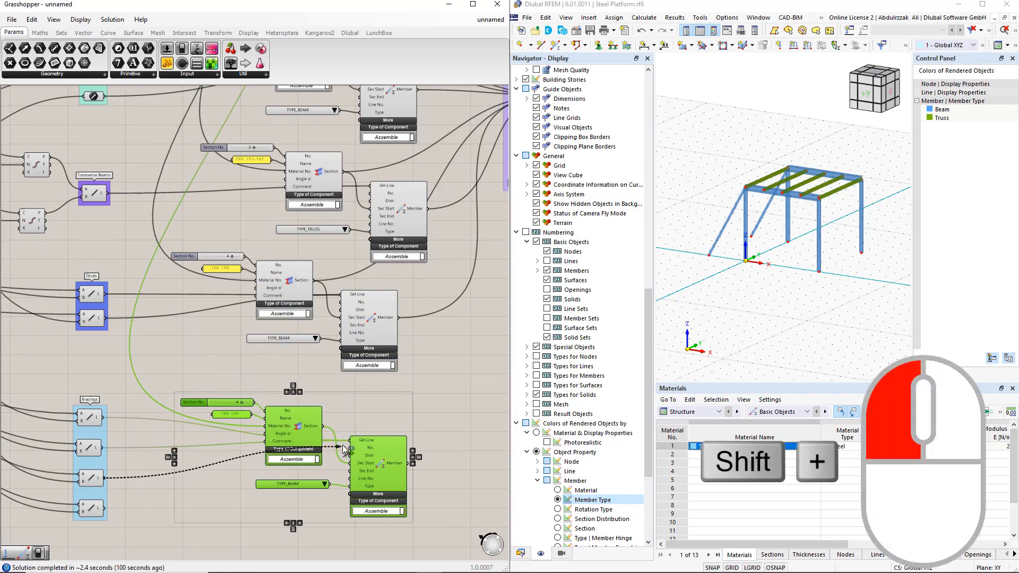
left_click_drag(104, 508, 348, 446, "shift")
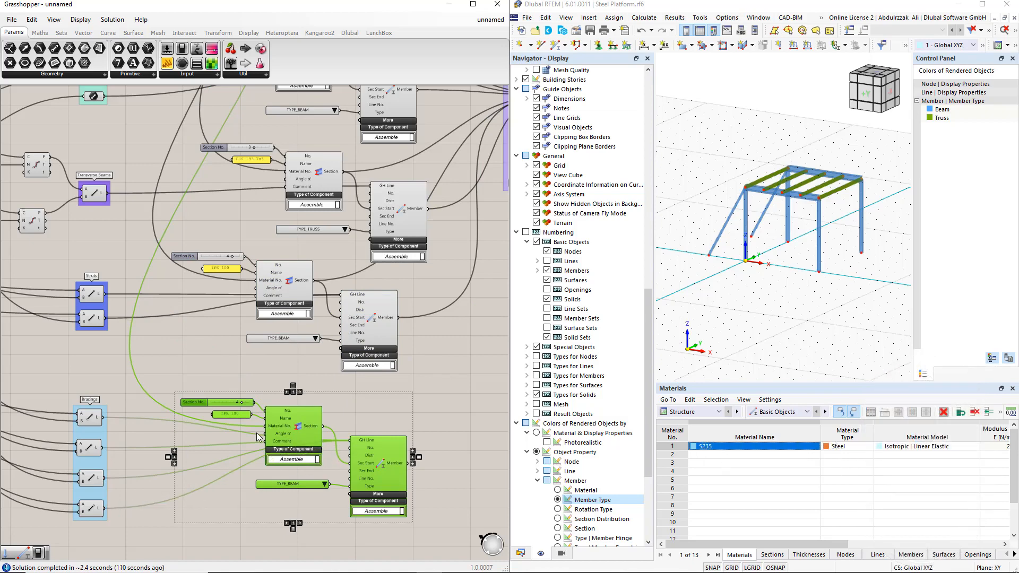
Set the bracings' Section No. slider to 5 and their section name panel to "R 20"
scroll(233, 408, "up", 1)
left_click_drag(244, 403, 260, 412)
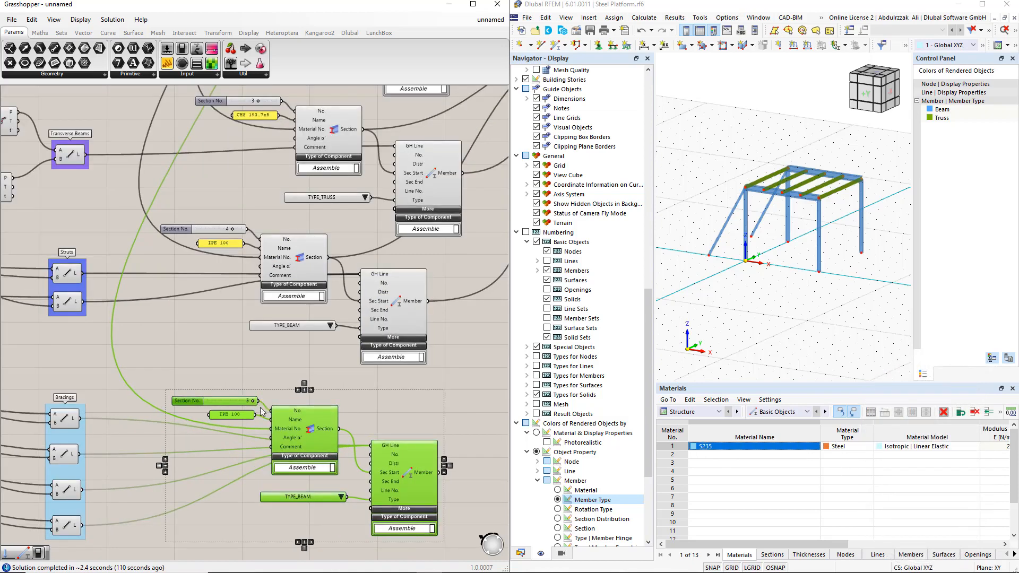
double_click(230, 414)
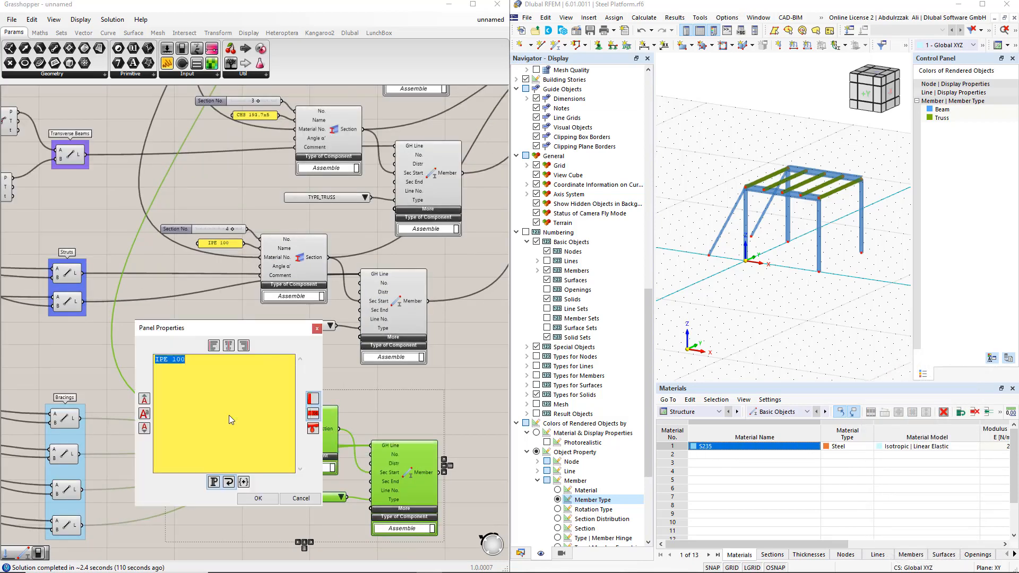
type("R 20")
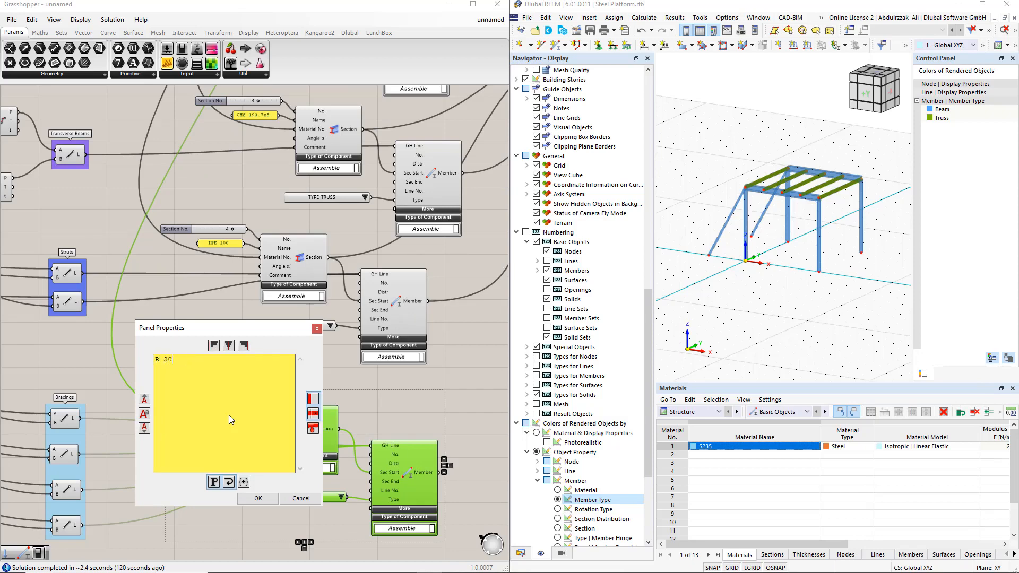
left_click(269, 499)
Set the bracings' member type to TYPE_TENSION
right_click_drag(345, 501, 332, 389)
left_click(332, 389)
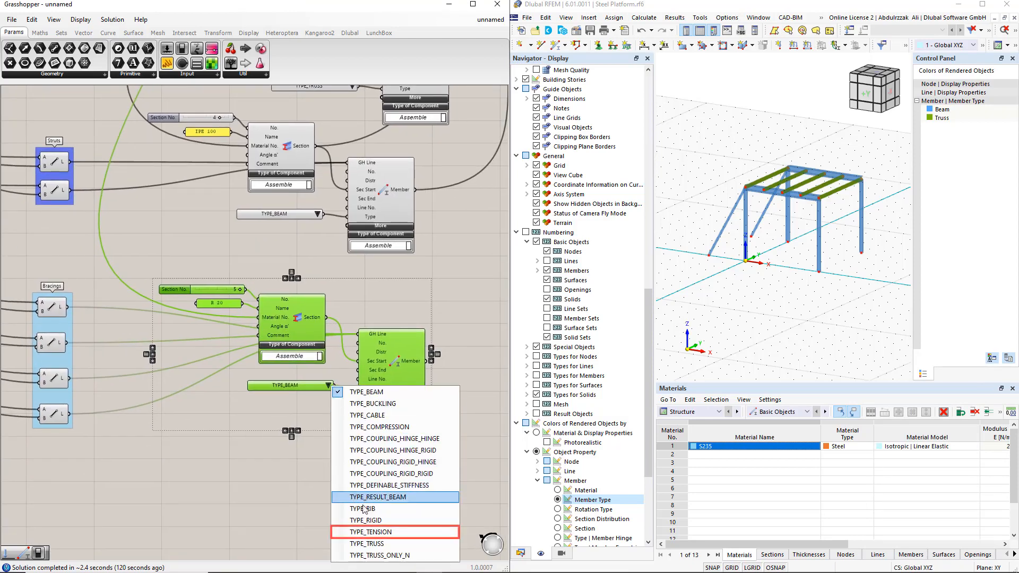
left_click(365, 532)
Add the bracings' Section and Member outputs to the export component's Input
scroll(328, 470, "down", 5)
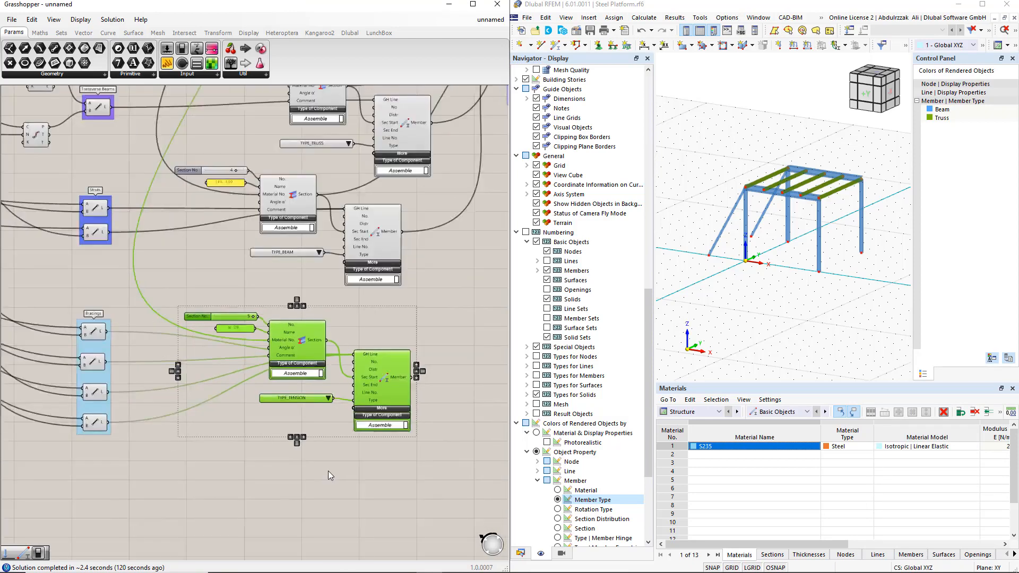
left_click_drag(432, 234, 430, 324)
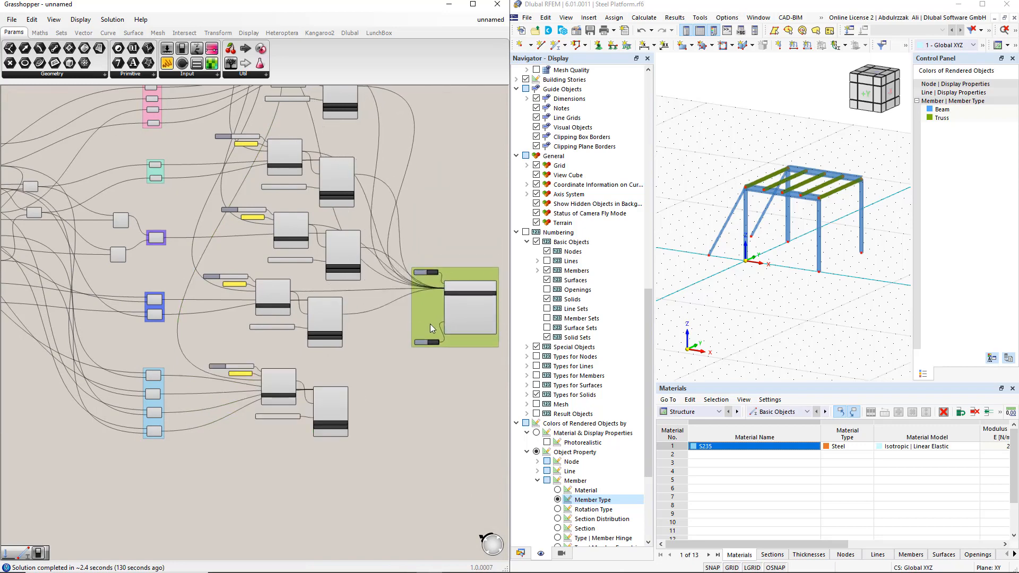
scroll(416, 363, "up", 2)
right_click_drag(338, 382, 328, 382)
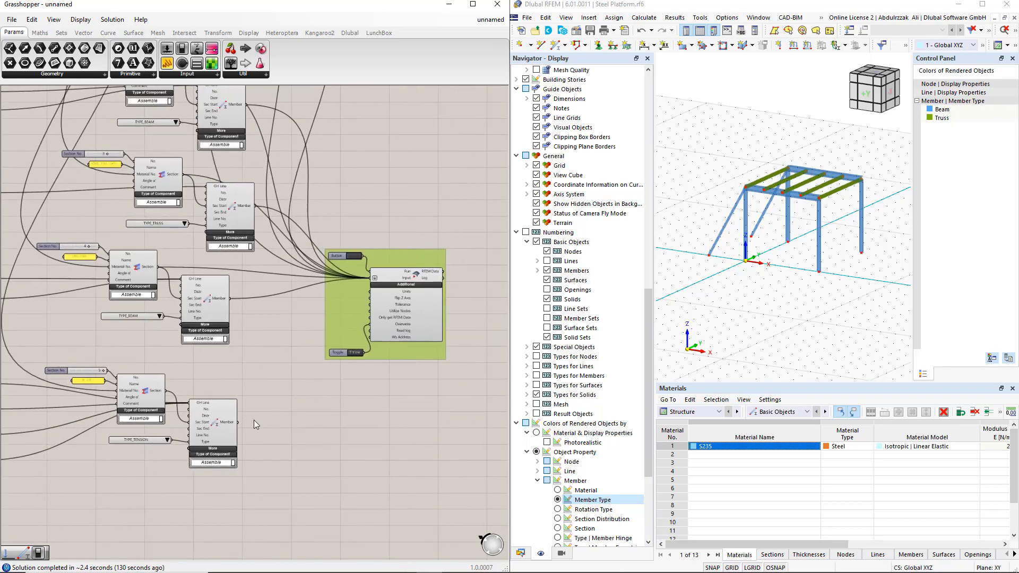
left_click_drag(166, 391, 367, 285, "shift")
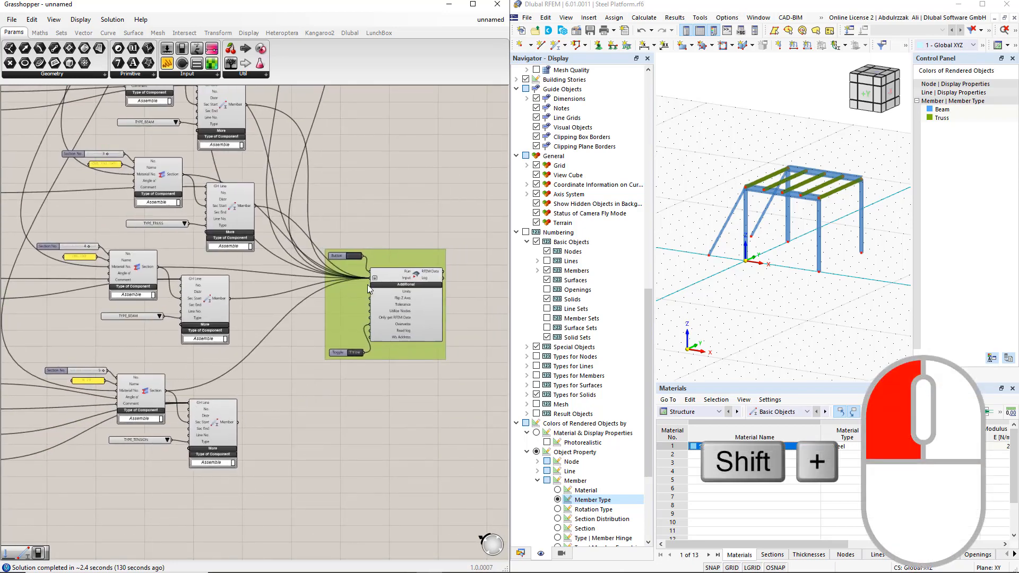
left_click_drag(240, 422, 367, 284, "shift")
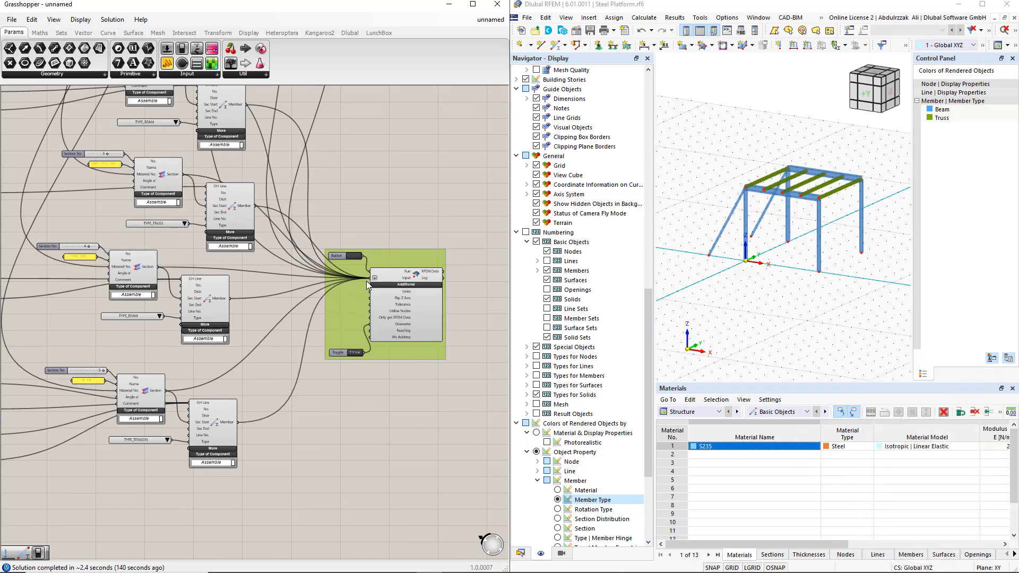
Run the export of the model with its bracings to RFEM 6 and abort the external application's connection lock
left_click(355, 260)
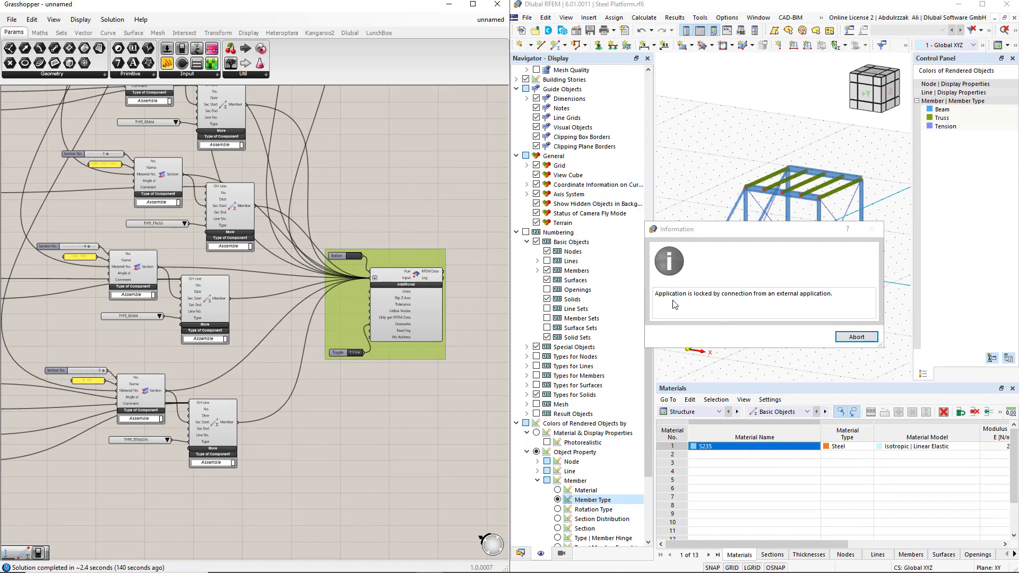
left_click(856, 336)
left_click(801, 338)
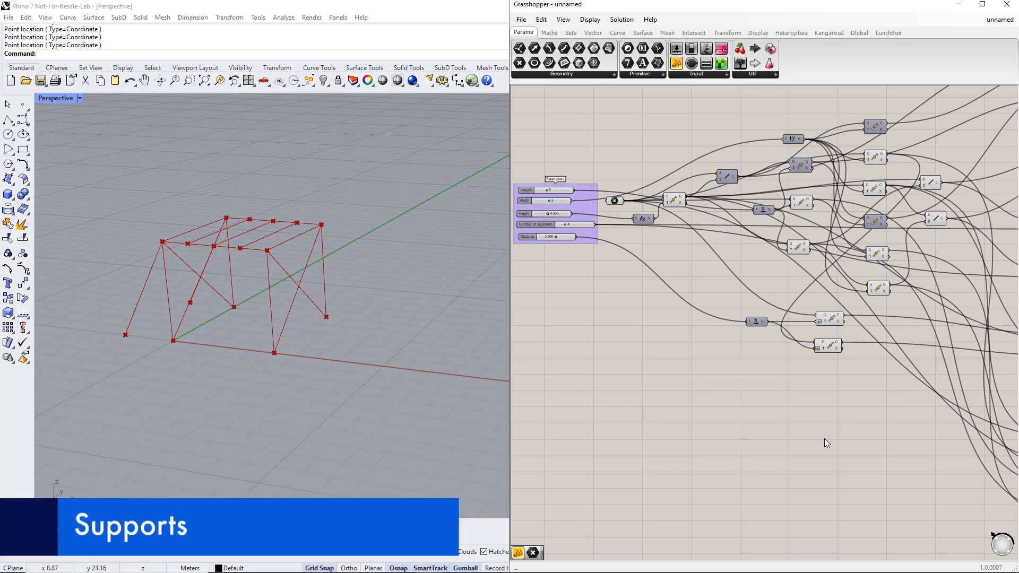
Add a Nodal Support component to the Grasshopper canvas below the Move components of the base points
double_click(824, 438)
type("no")
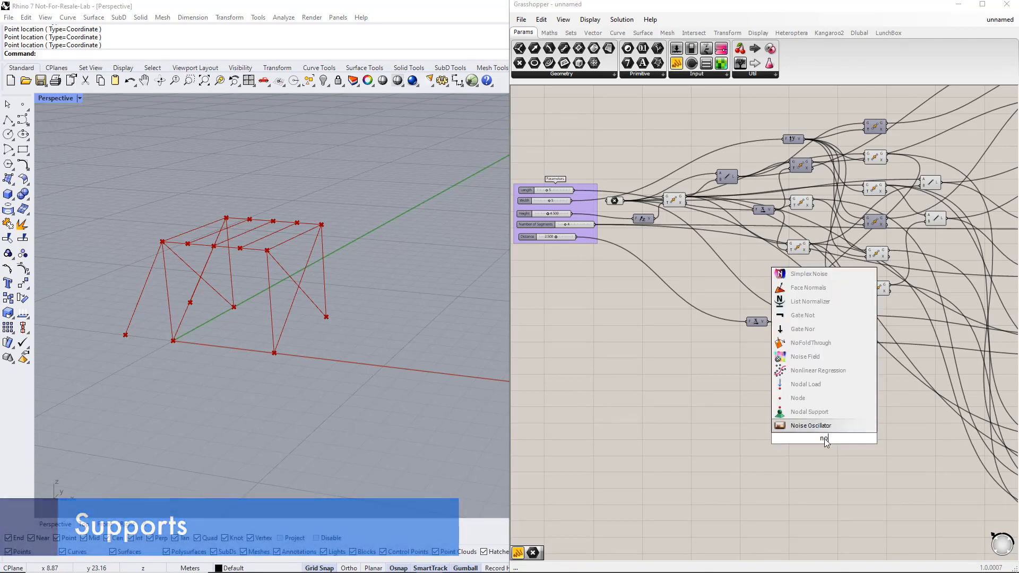
type("dal suppo")
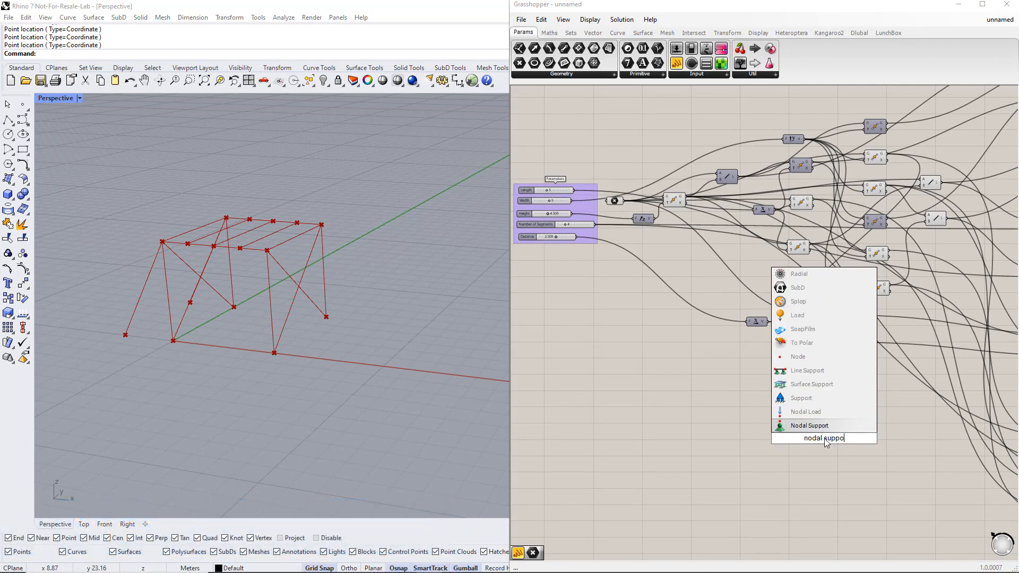
type("rt")
key("Return")
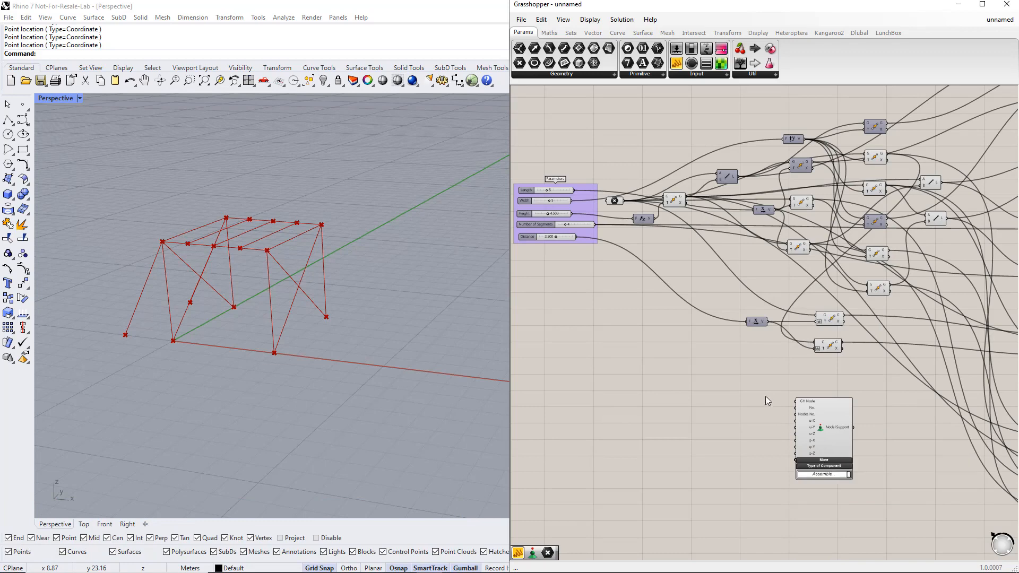
Connect the origin point and the five Move outputs for the other column and strut base points to the Nodal Support's GH Node input
left_click(615, 201)
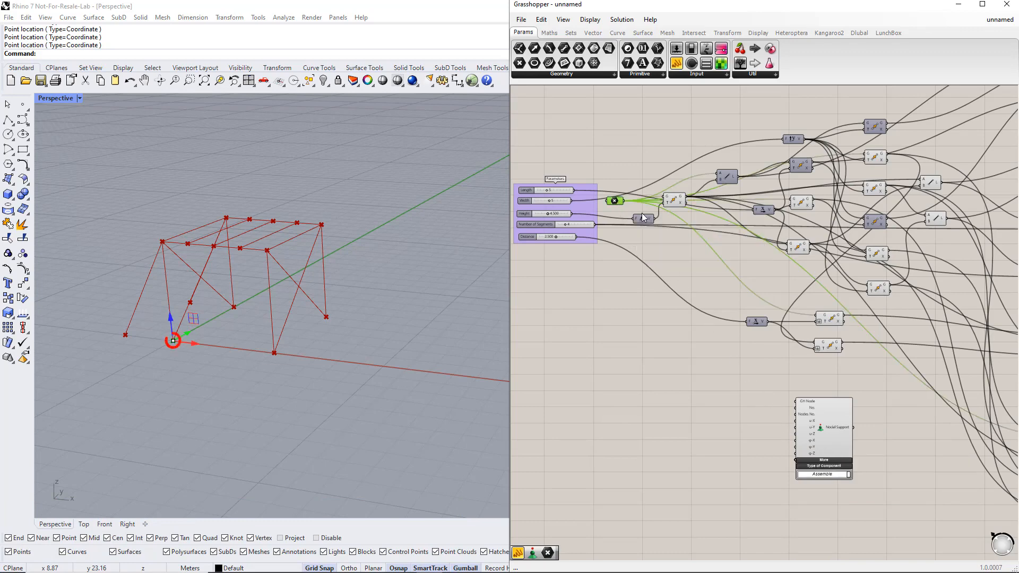
left_click(875, 159, "shift")
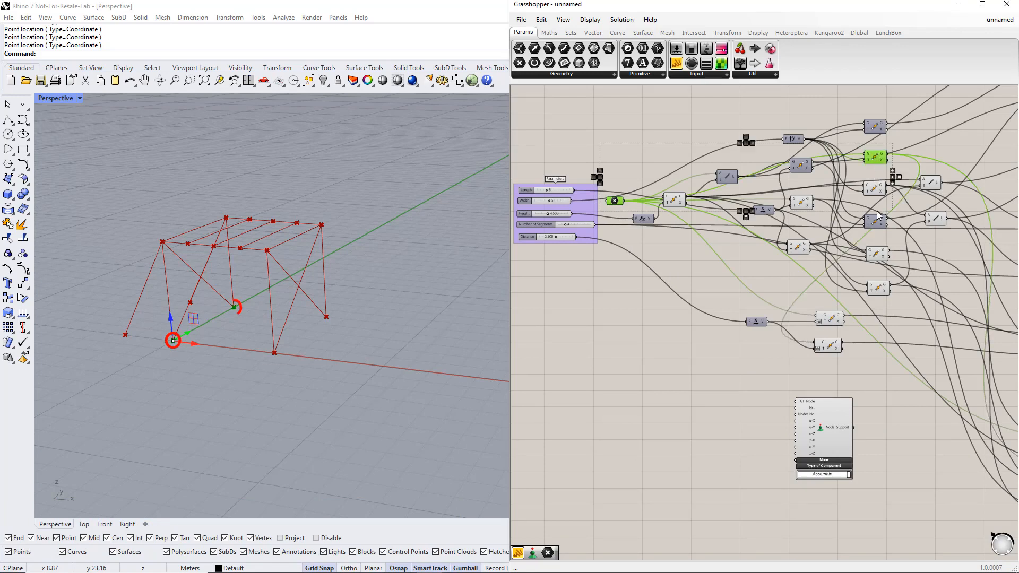
left_click(877, 254, "shift")
left_click(804, 205, "shift")
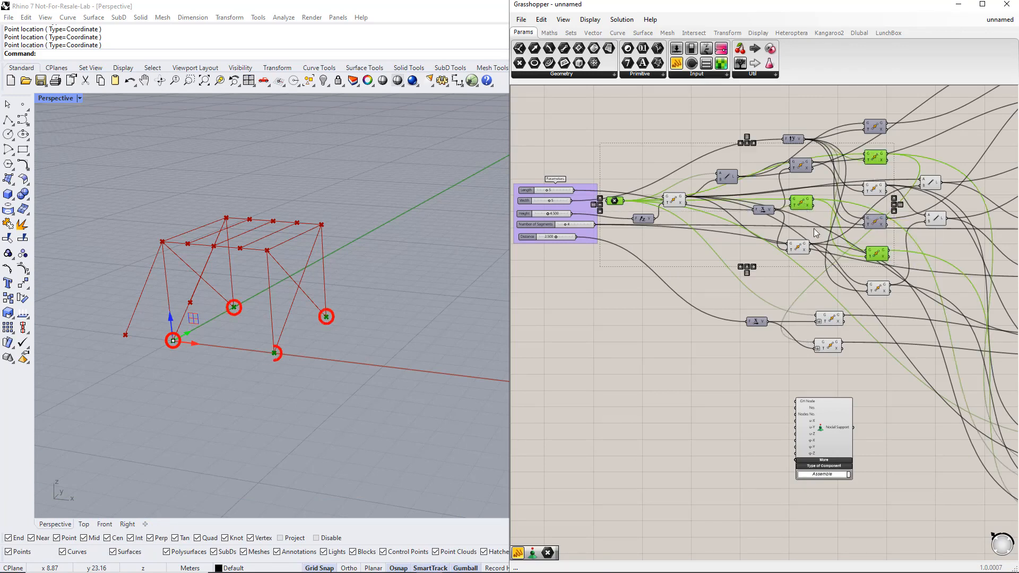
left_click(832, 322, "shift")
left_click(831, 348, "shift")
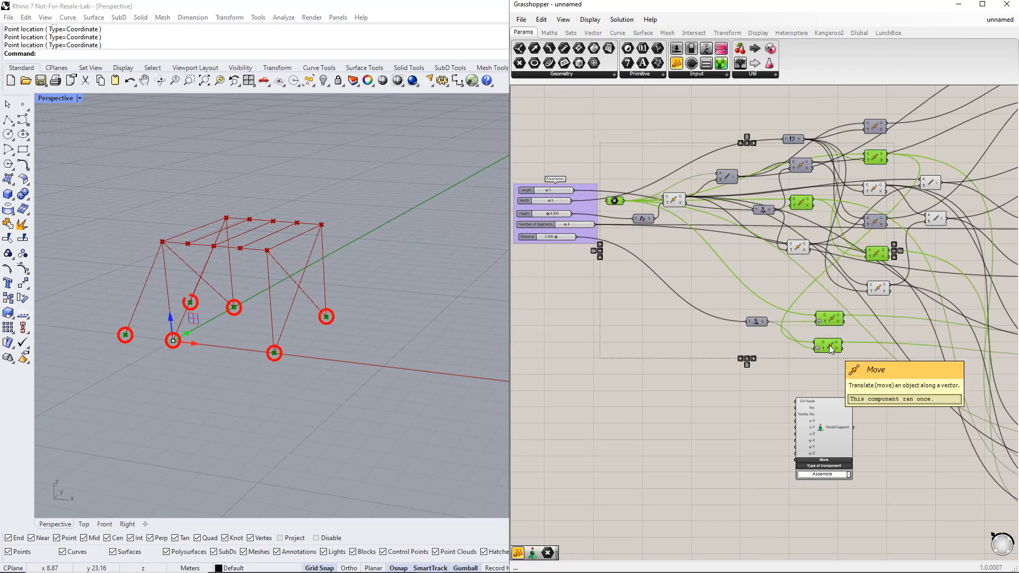
left_click_drag(625, 202, 790, 404)
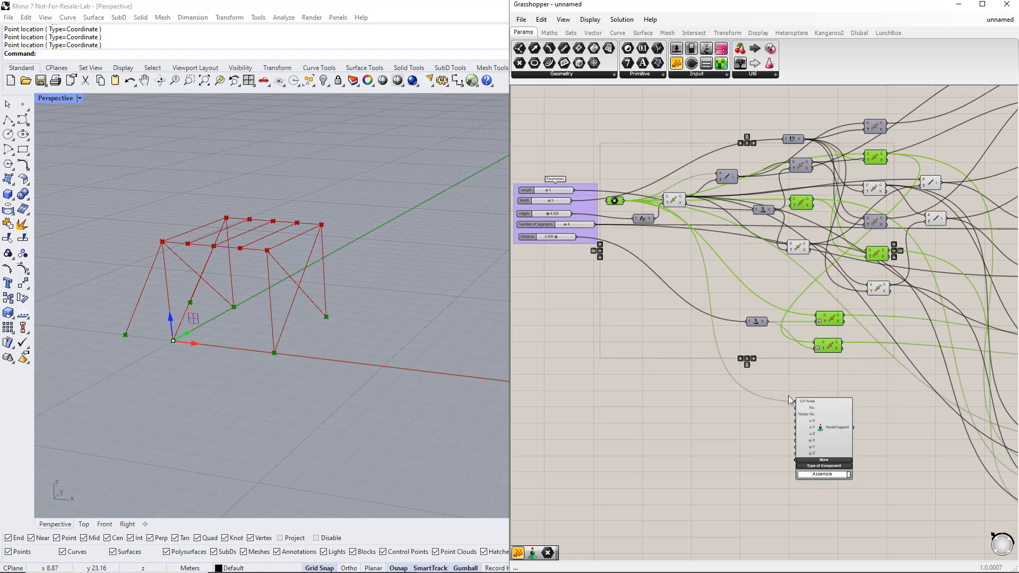
left_click_drag(813, 202, 791, 403, "shift")
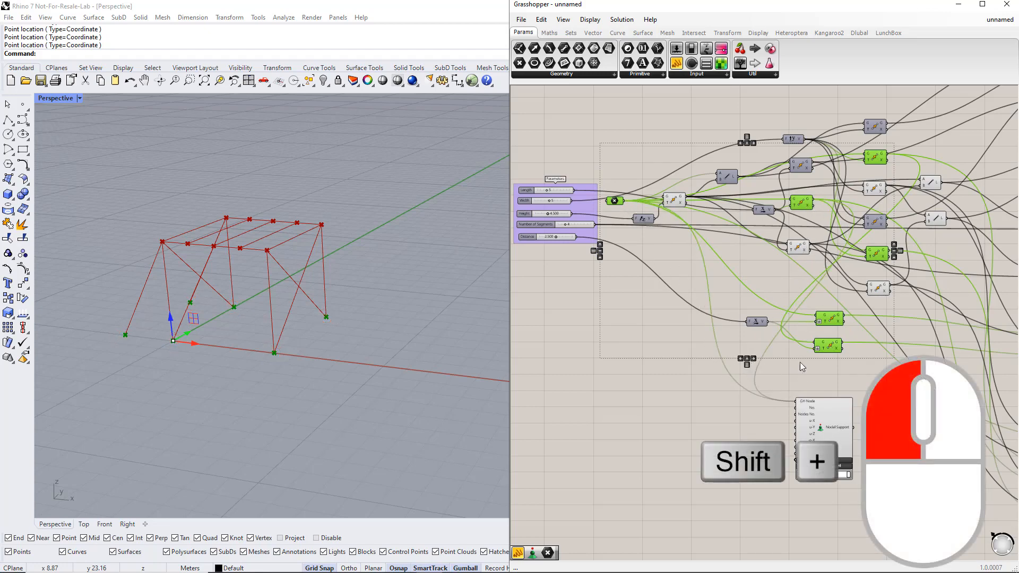
left_click_drag(885, 159, 796, 404, "shift")
left_click_drag(887, 256, 796, 405, "shift")
left_click_drag(845, 319, 796, 404, "shift")
left_click_drag(844, 346, 797, 404, "shift")
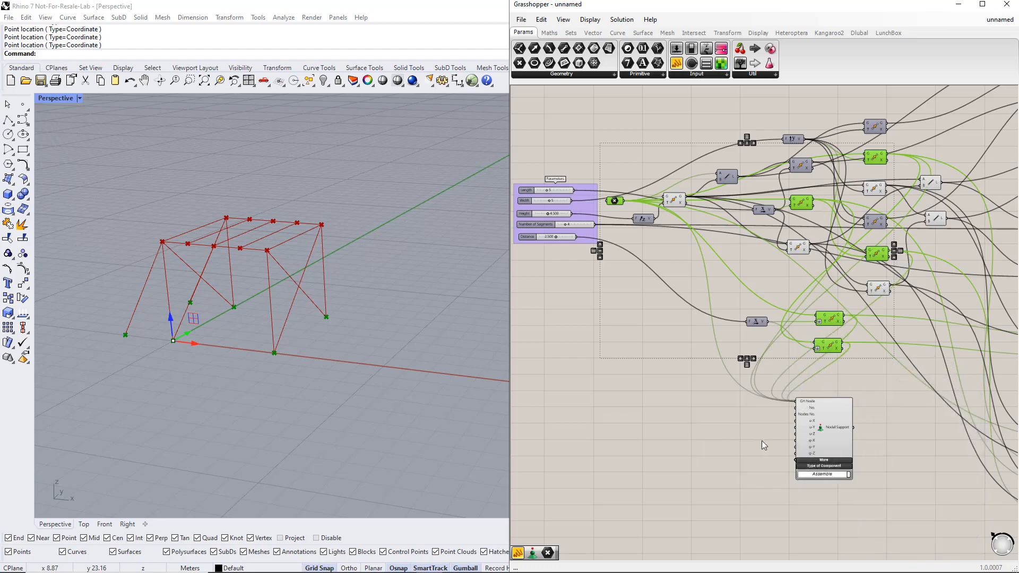
left_click(759, 445)
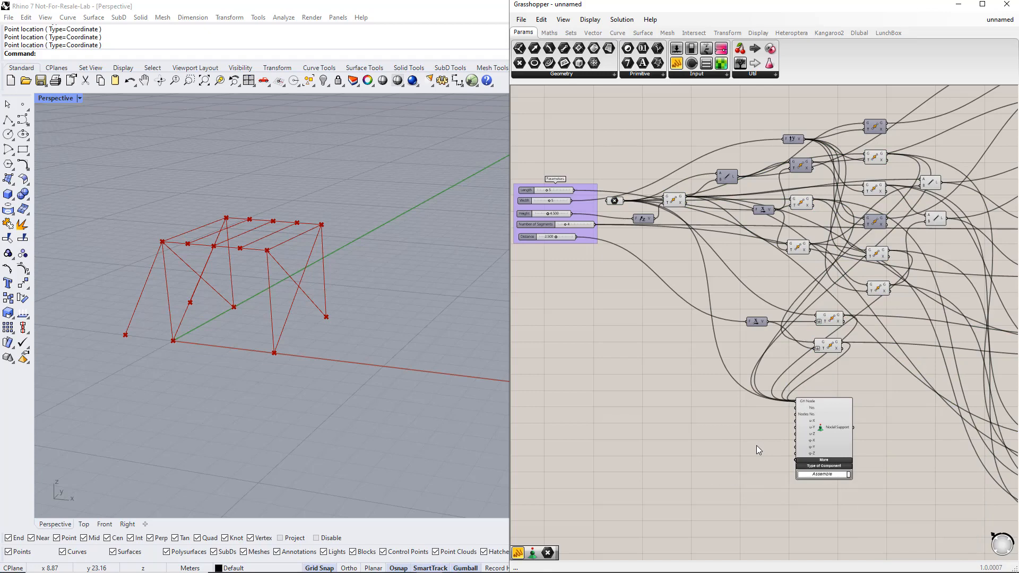
Add a panel containing "inf" beside the Nodal Support component
double_click(705, 437)
type("//")
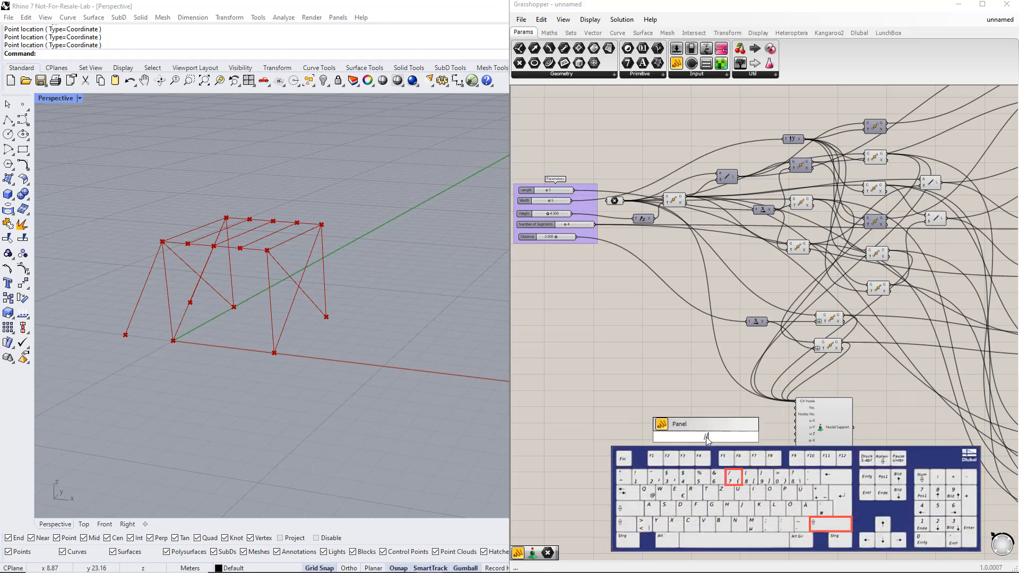
type("inf")
key("Return")
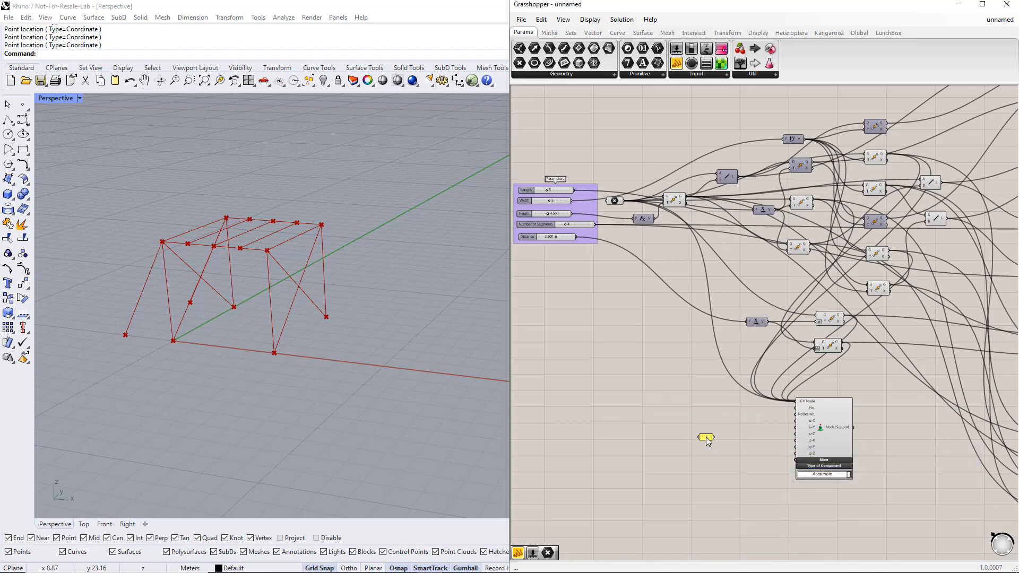
Connect the "inf" panel to the Nodal Support's u-X, u-Y, u-Z and φ-Z inputs
scroll(746, 439, "up", 3)
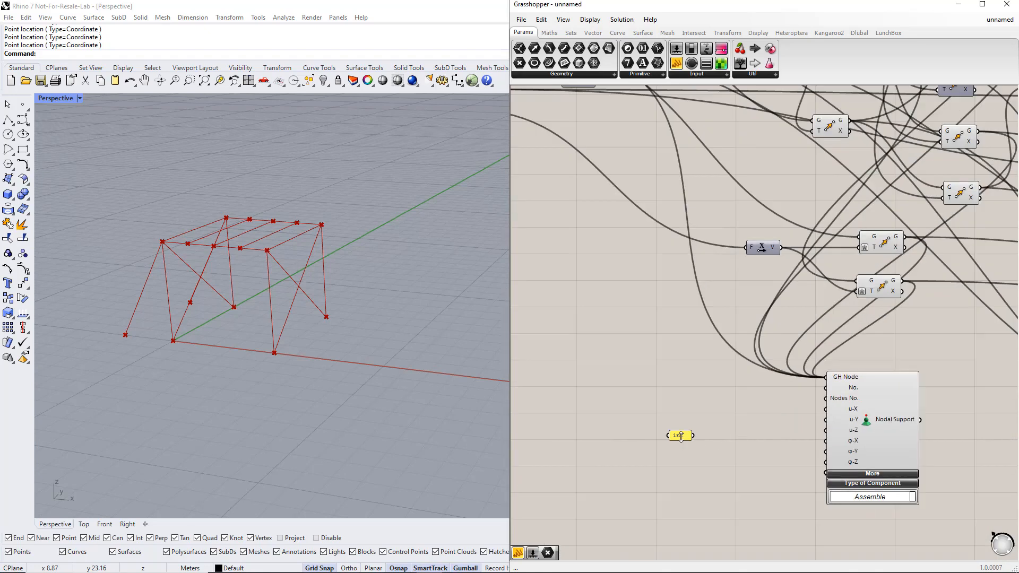
left_click_drag(682, 436, 826, 409)
left_click_drag(765, 442, 825, 420)
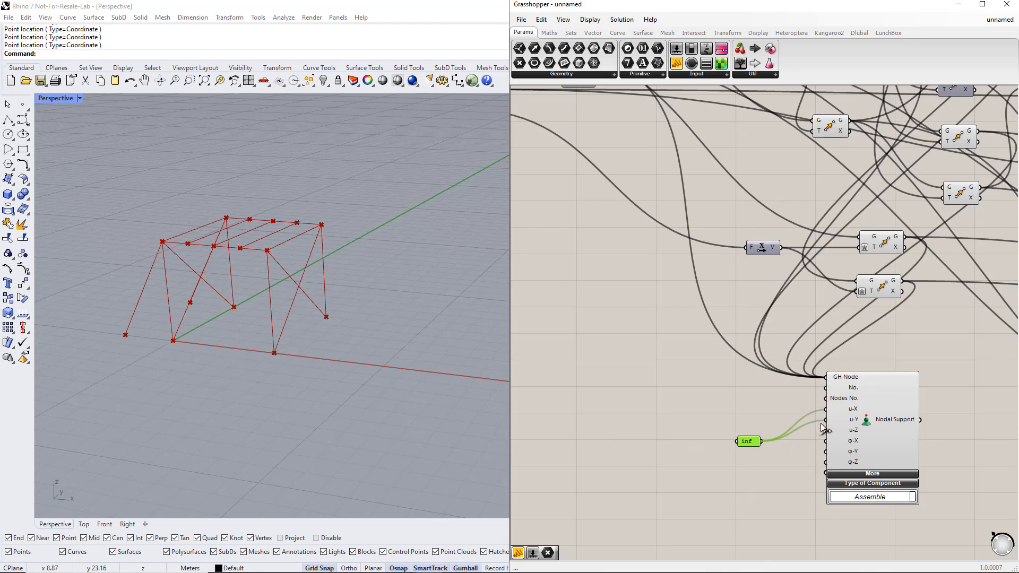
left_click_drag(765, 442, 825, 441)
left_click_drag(762, 444, 825, 465)
Add the Nodal Support output to the export component's Input
scroll(924, 435, "down", 4)
right_click_drag(923, 435, 647, 463)
scroll(616, 444, "up", 3)
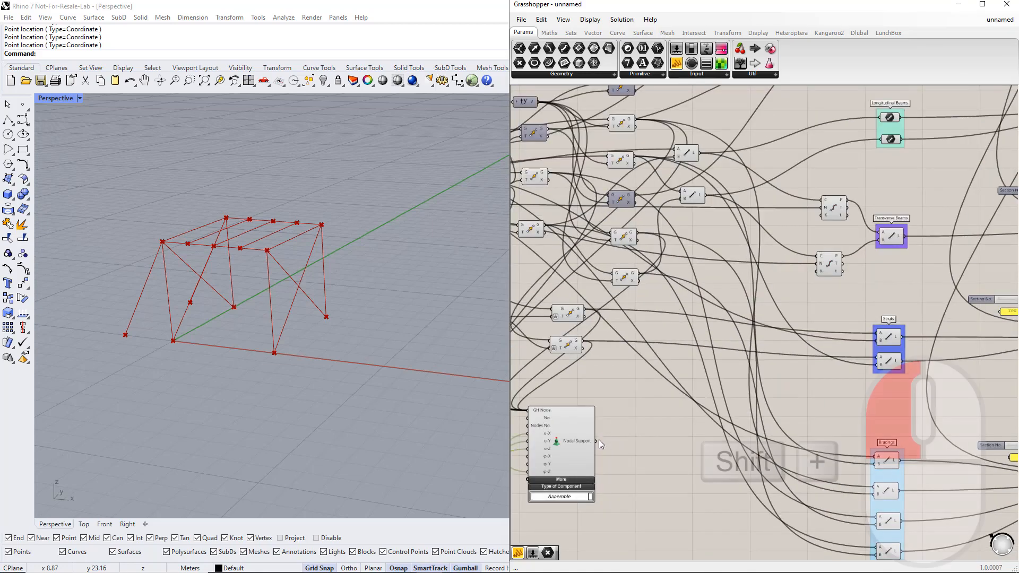
left_click_drag(597, 440, 971, 365, "shift")
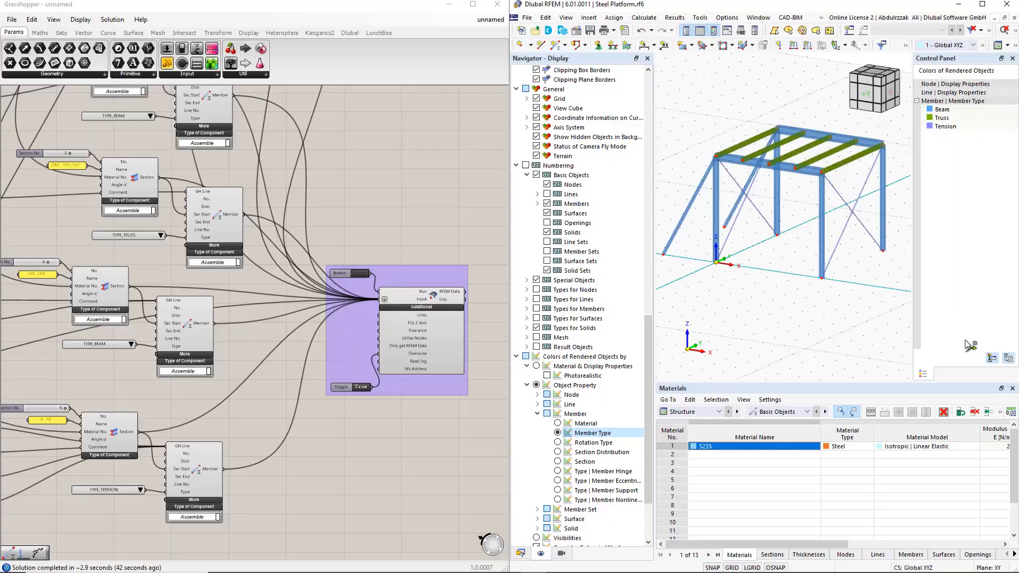
Export the model with its nodal supports to RFEM 6 and end the locking connection, accepting the abort
left_click(356, 272)
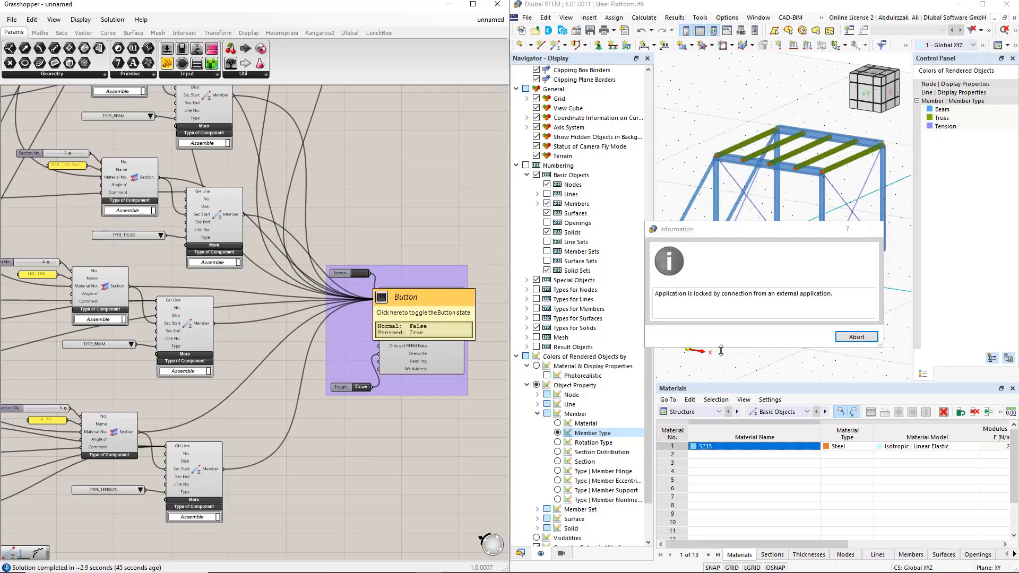
left_click(855, 337)
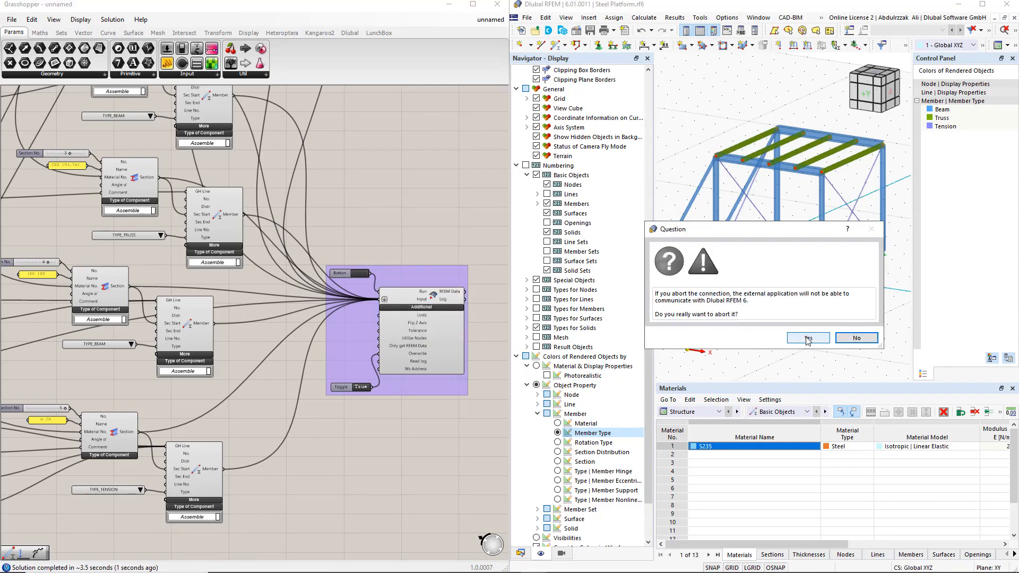
left_click(807, 339)
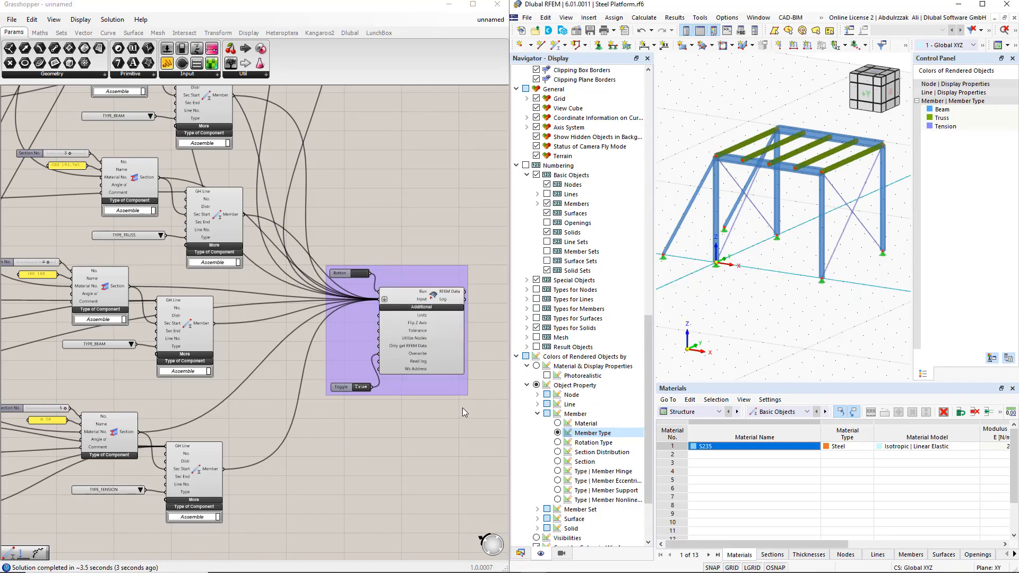